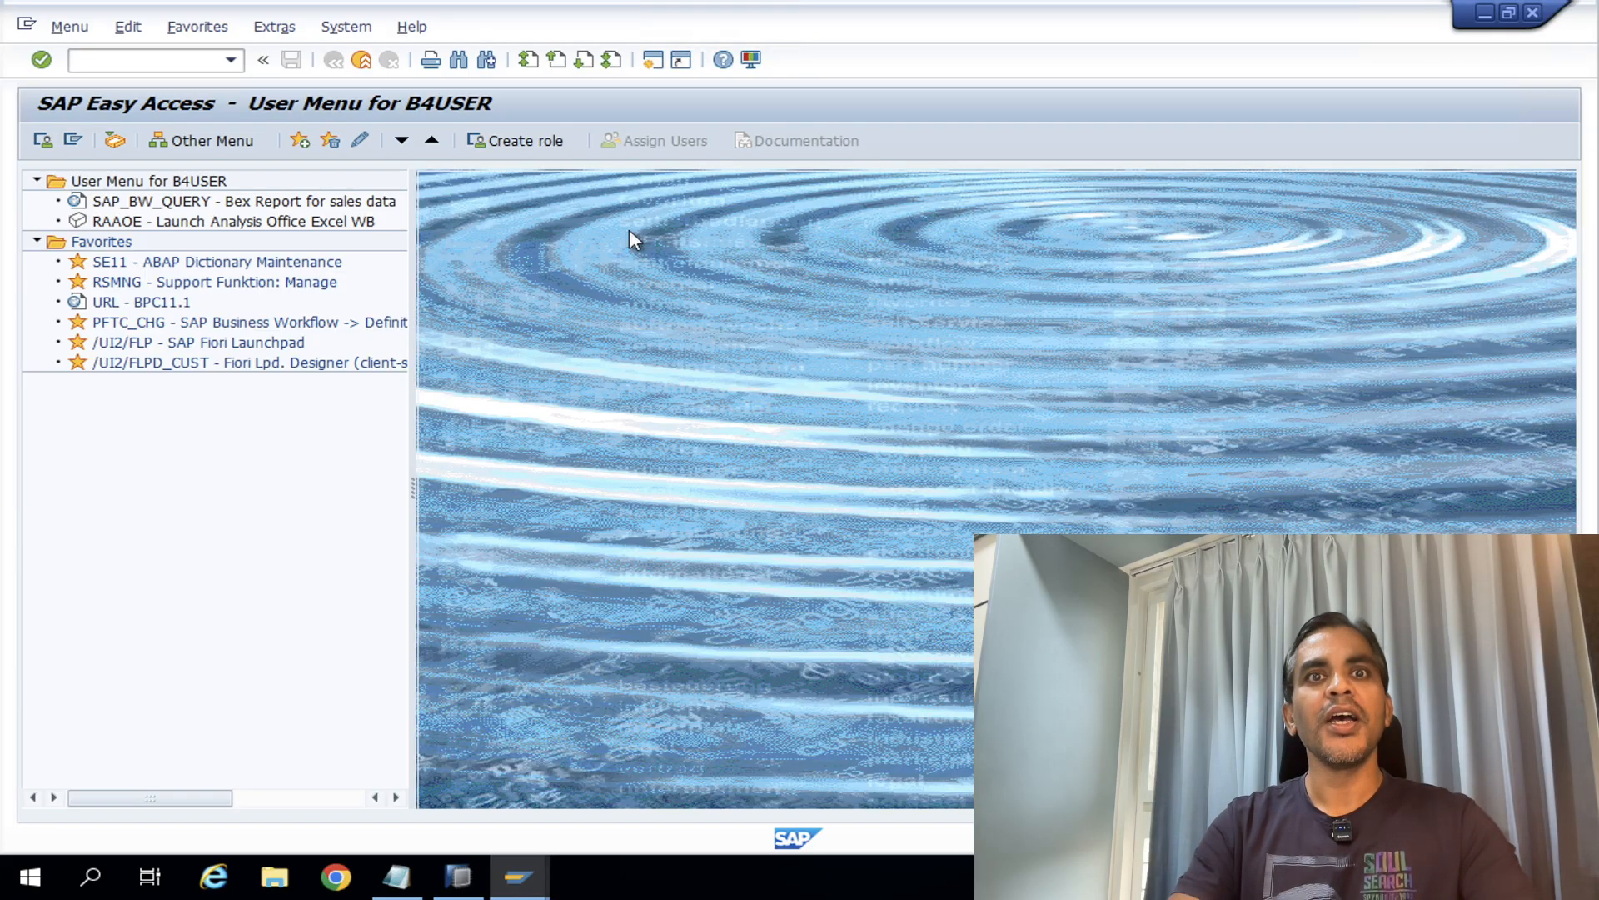
# - Open the system status information and examine the database data, highlighting the database user
pyautogui.click(356, 30)
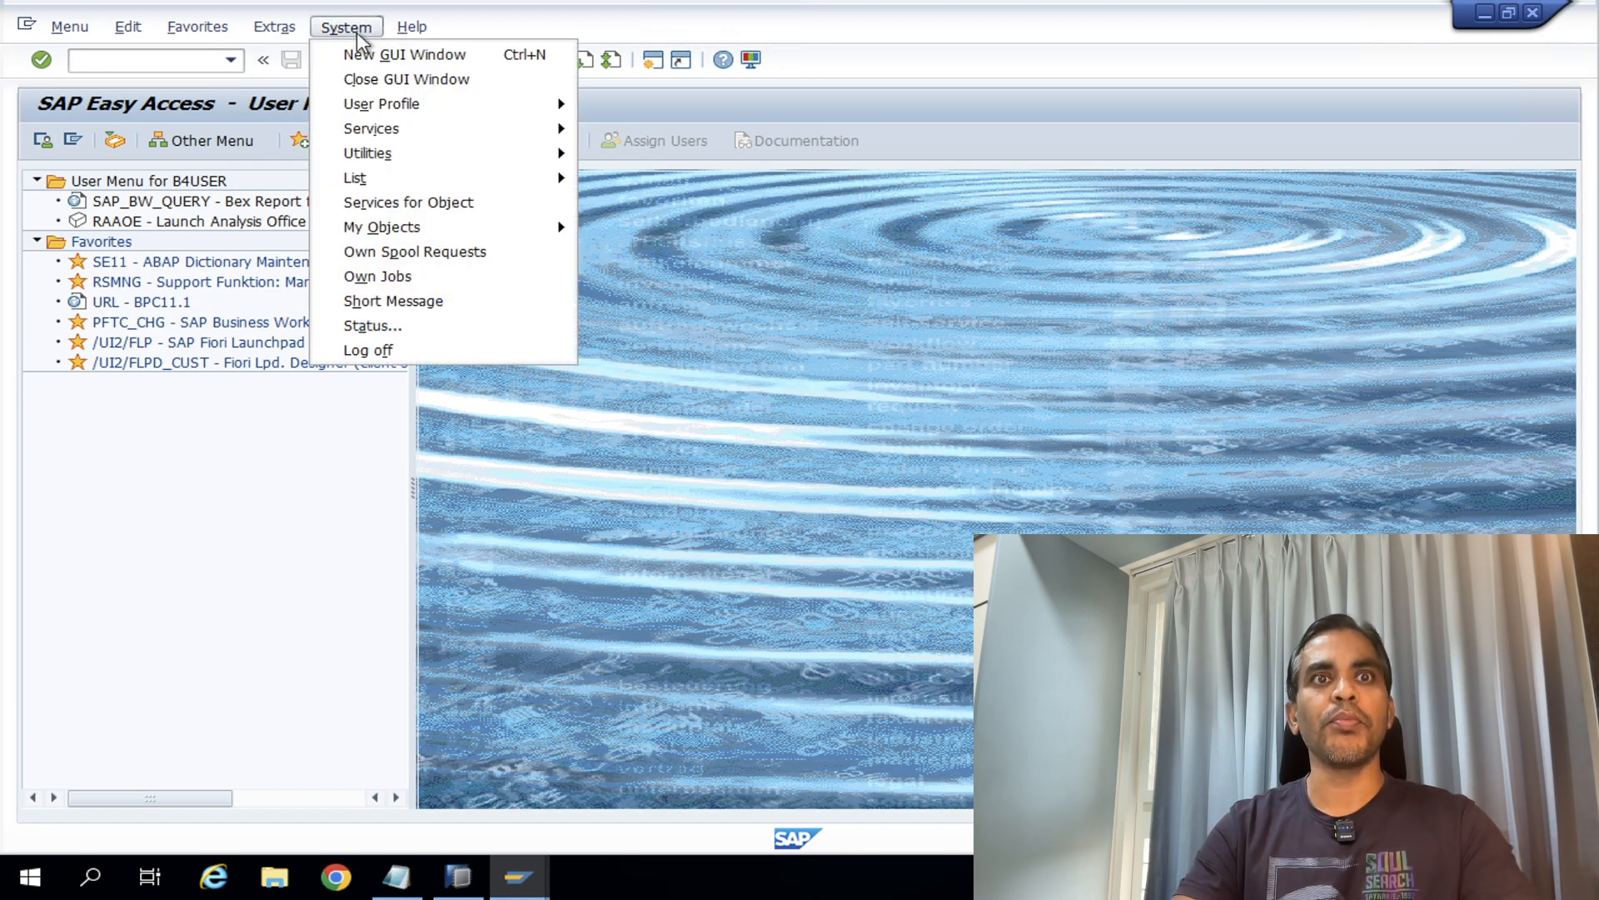
pyautogui.click(392, 326)
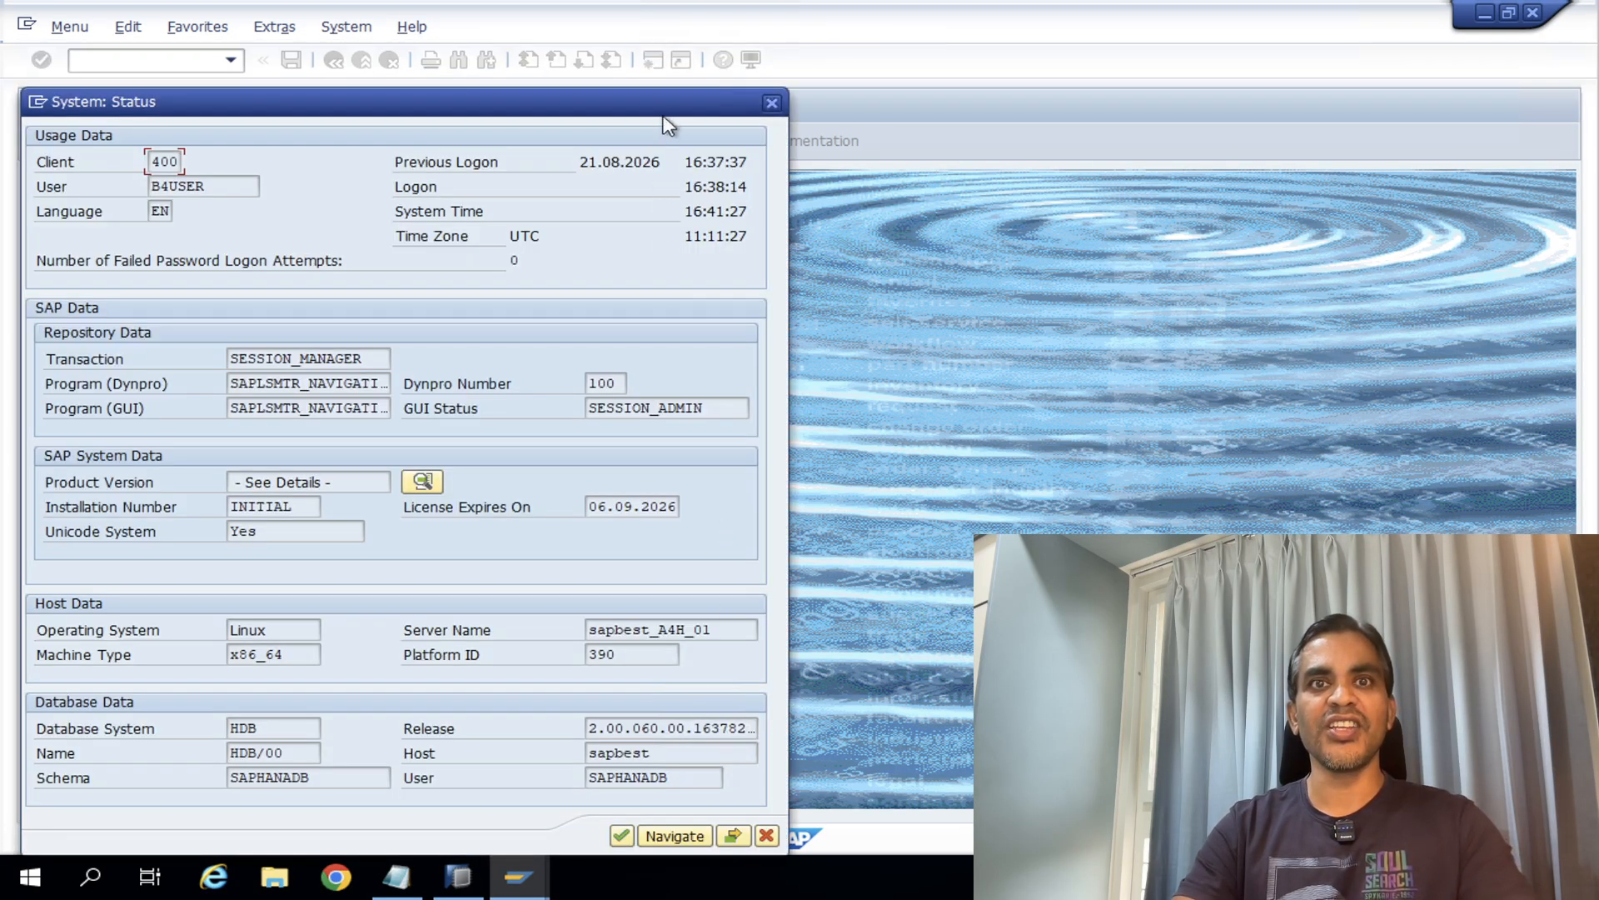
pyautogui.moveTo(661, 110); pyautogui.dragTo(735, 66)
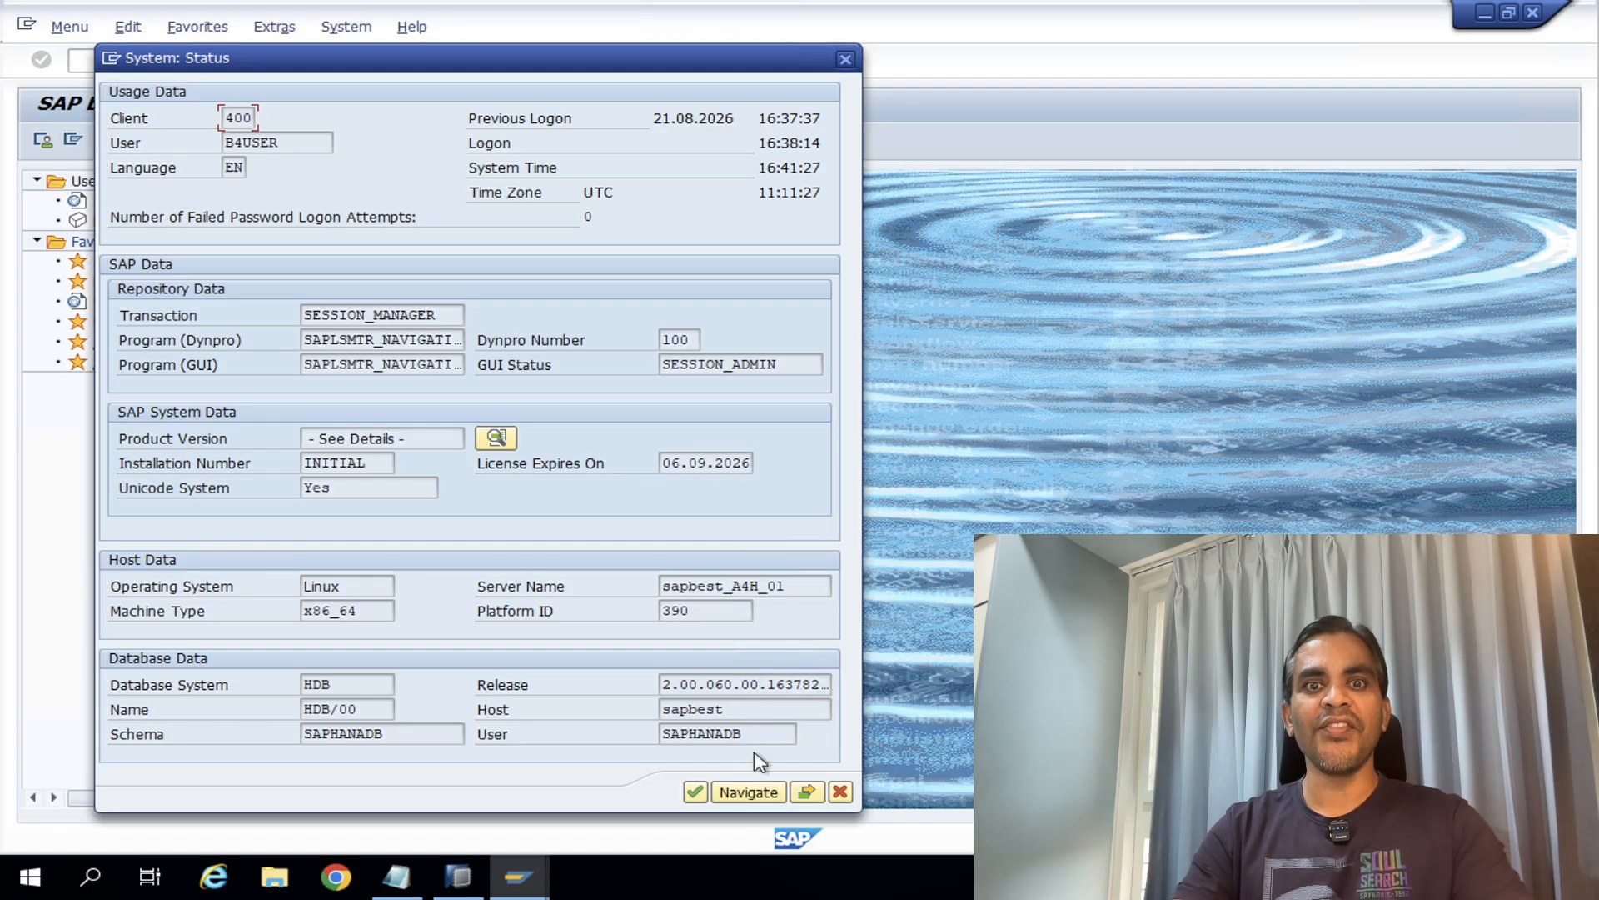
pyautogui.moveTo(750, 736); pyautogui.dragTo(639, 743)
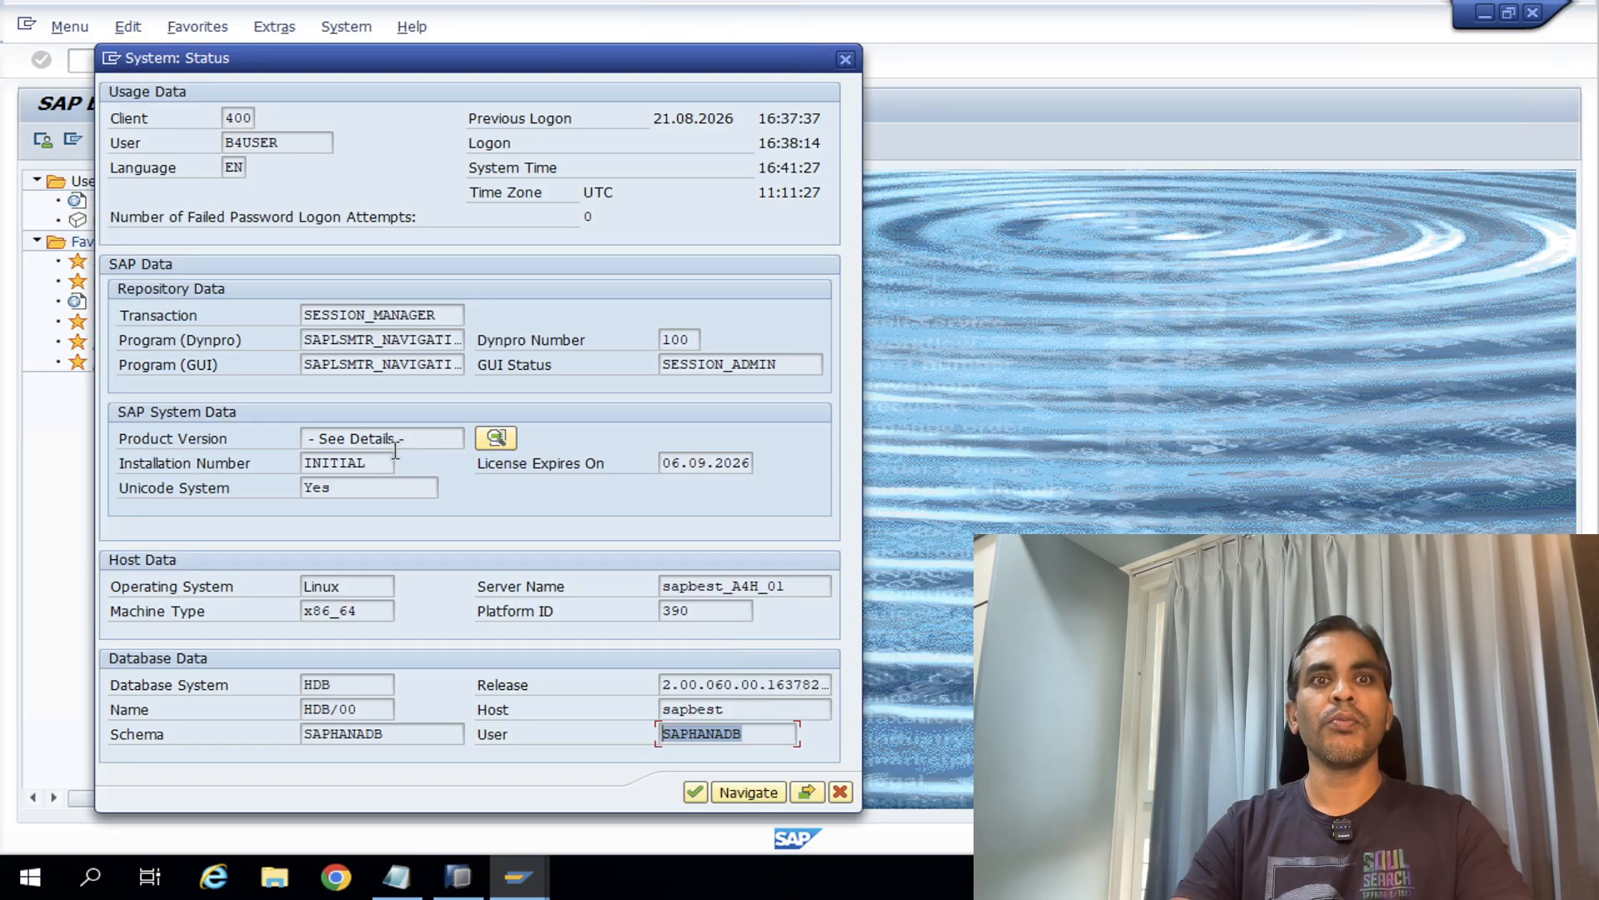
# - View the installed software component and product versions, highlight the BW4HANA product, and close the status details
pyautogui.click(494, 439)
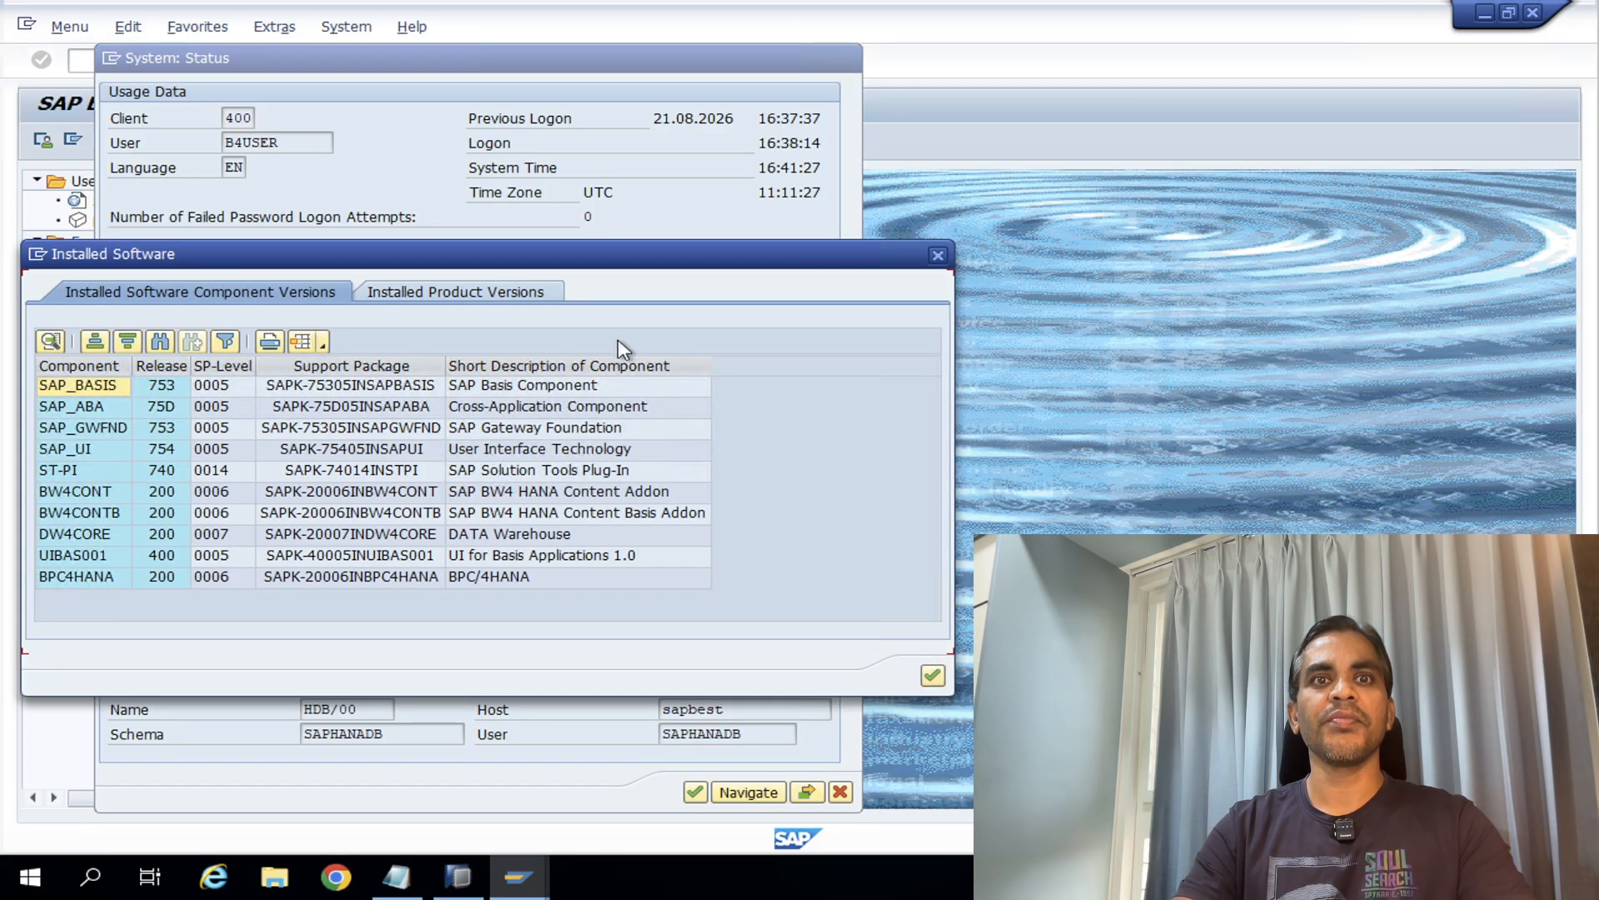
pyautogui.moveTo(628, 260); pyautogui.dragTo(831, 211)
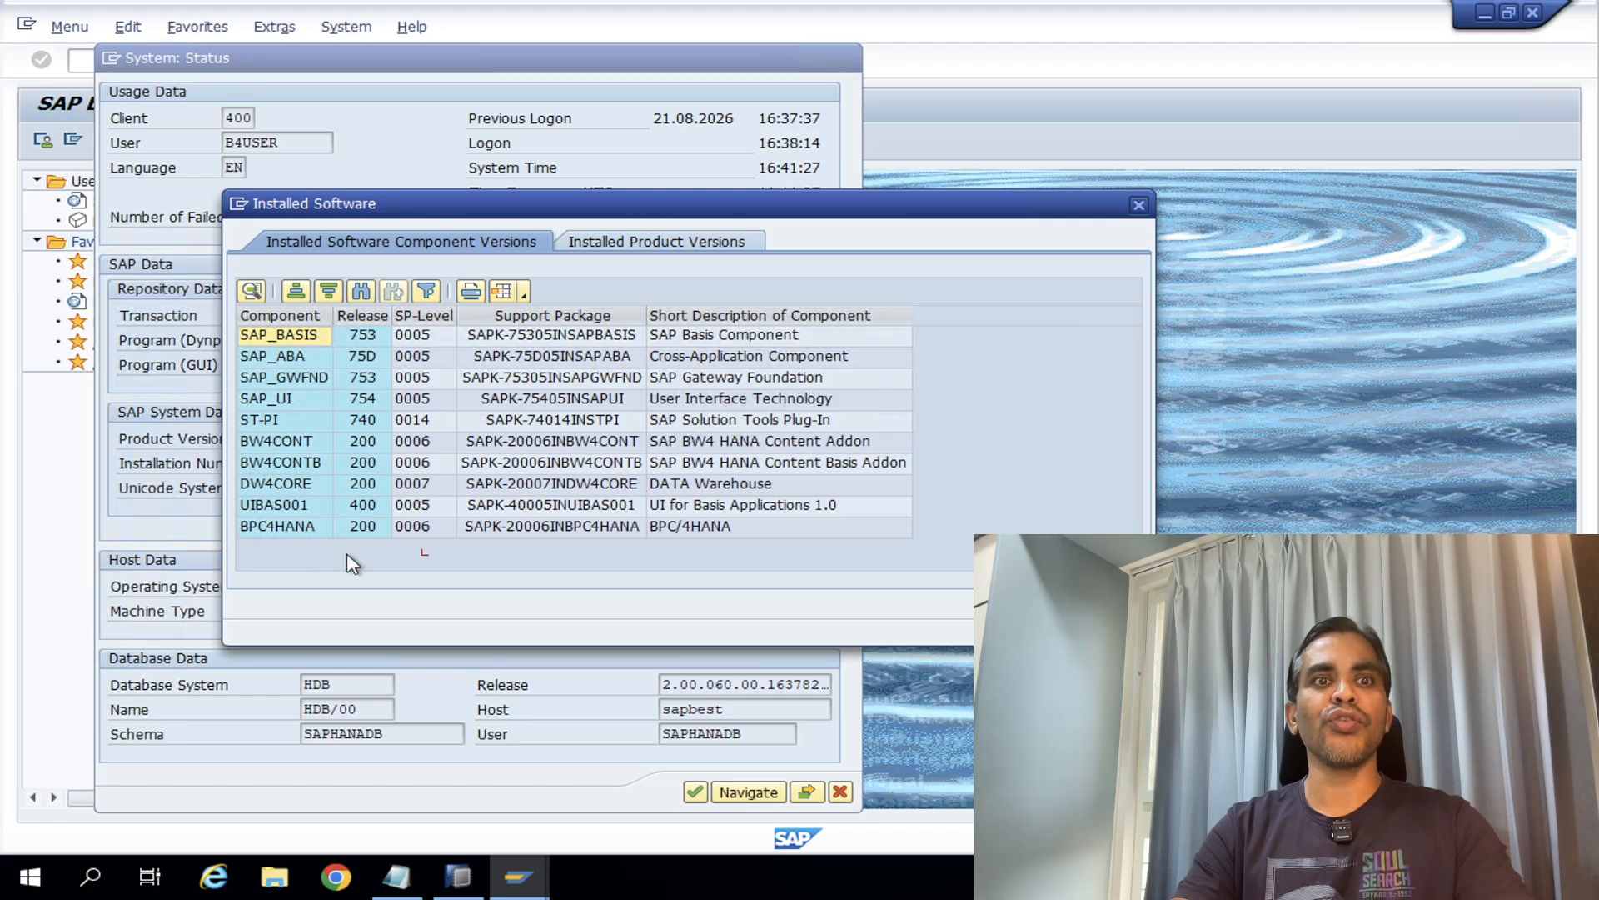
pyautogui.click(657, 246)
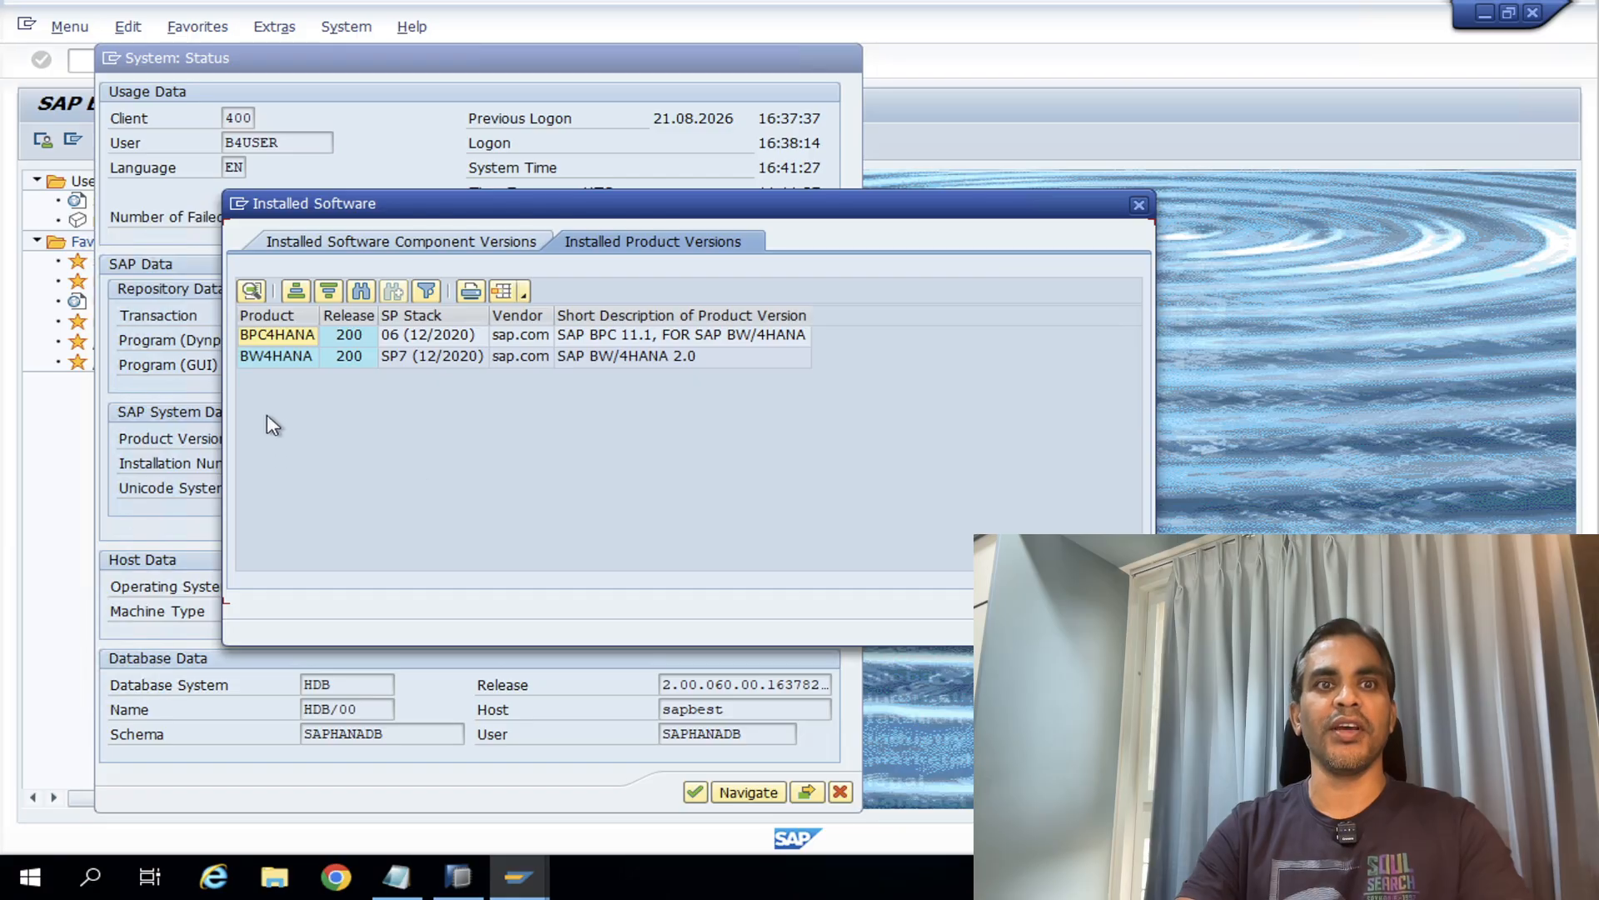
pyautogui.click(245, 364)
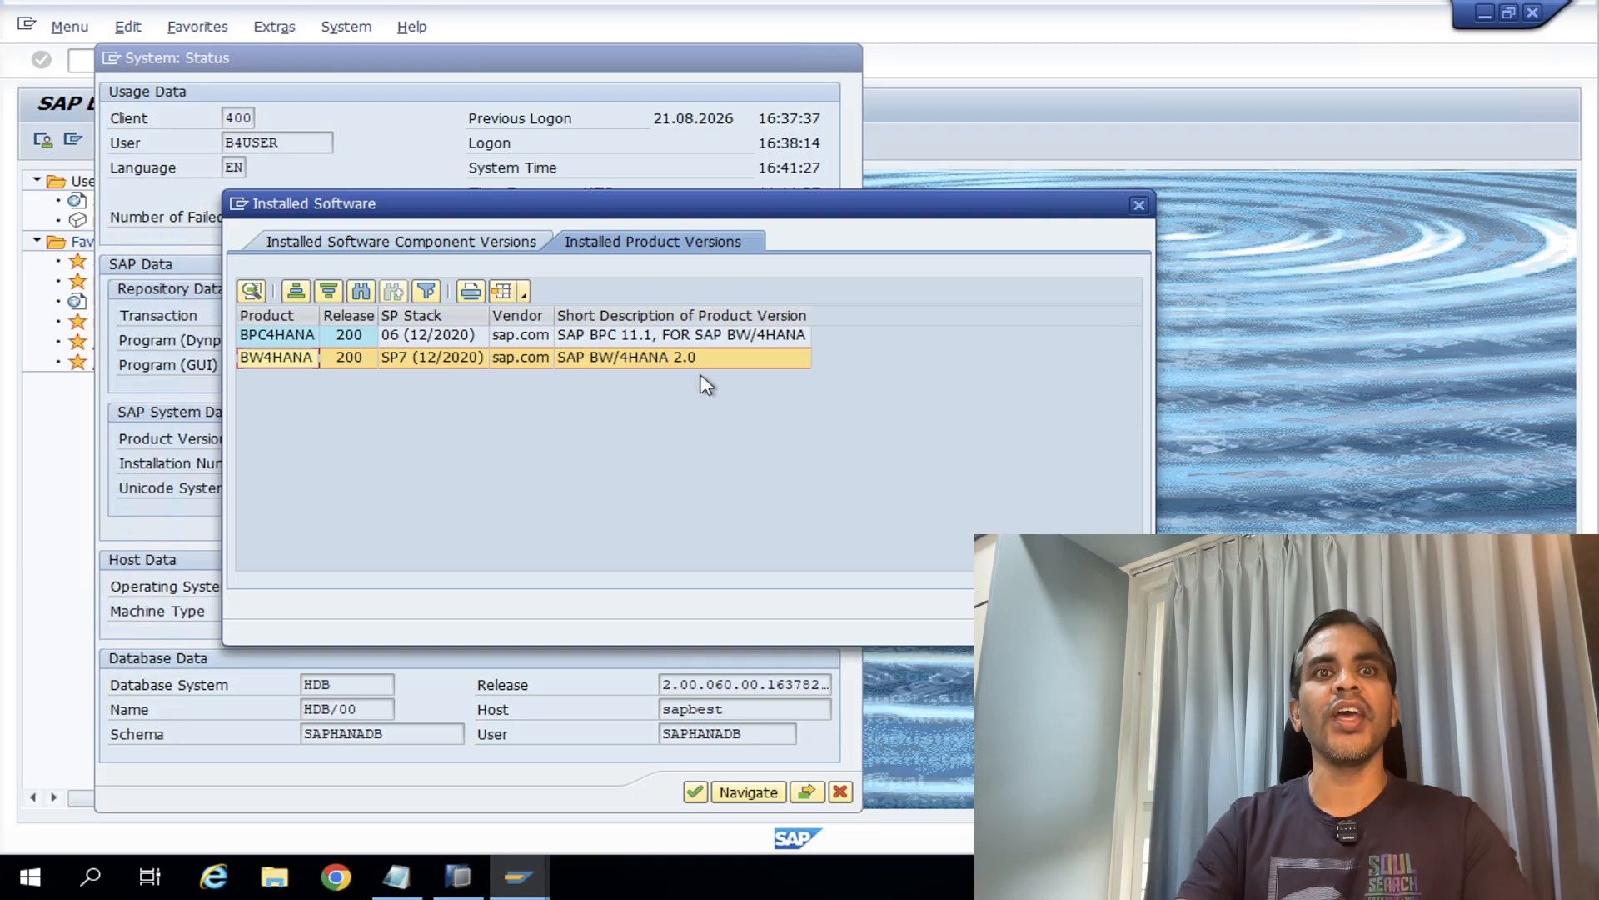
pyautogui.click(1139, 206)
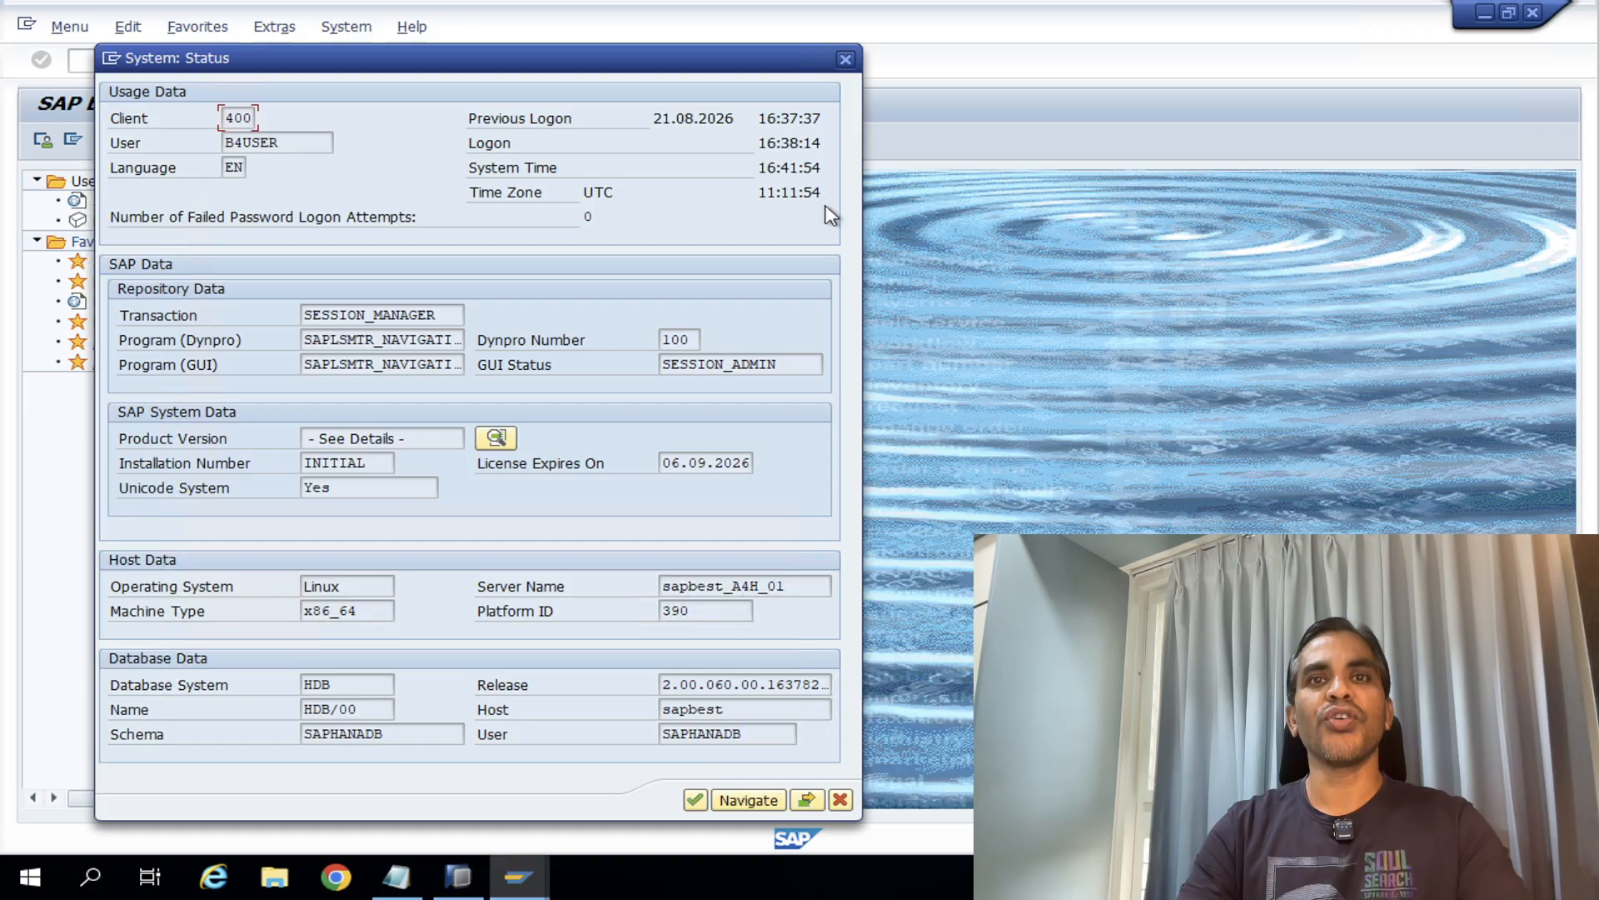
pyautogui.click(846, 60)
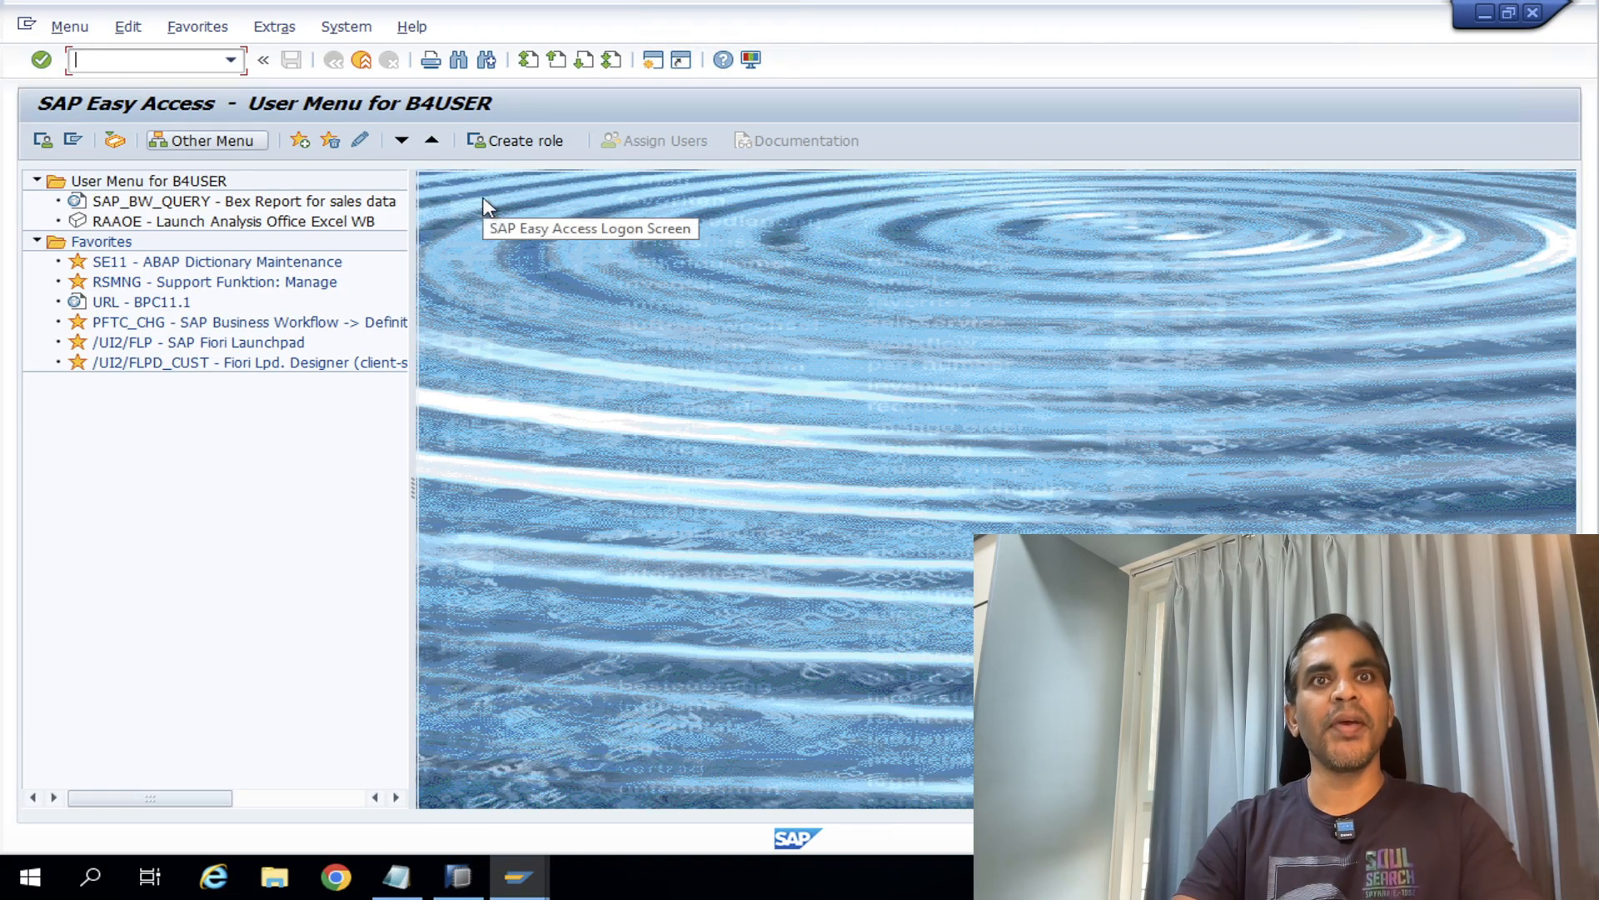
pyautogui.click(66, 28)
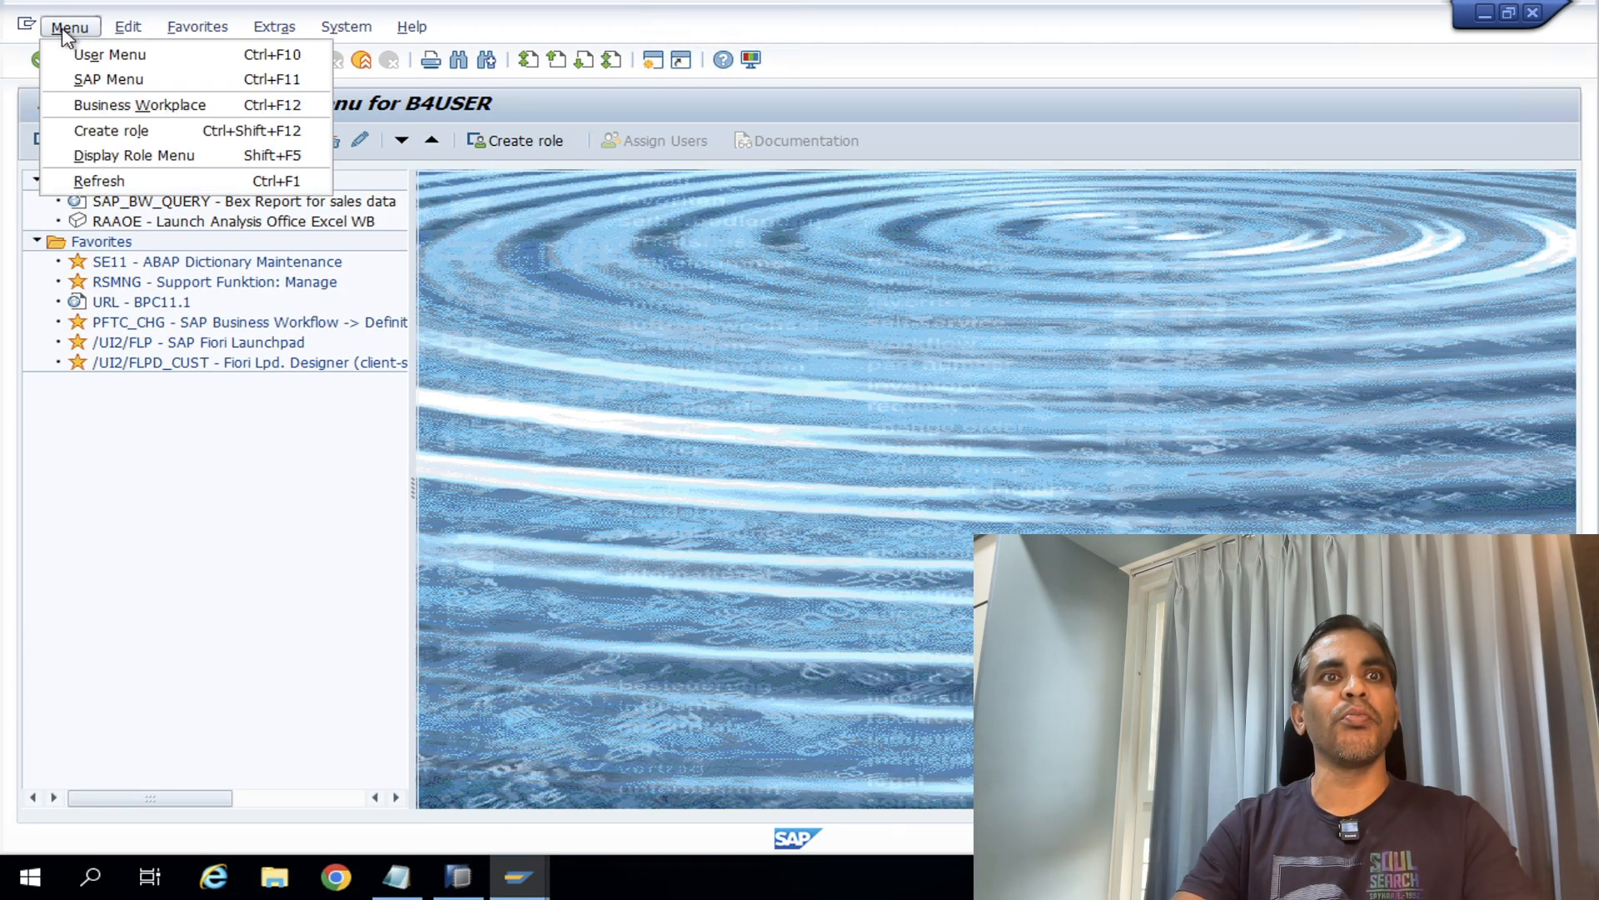
pyautogui.click(137, 55)
pyautogui.click(129, 28)
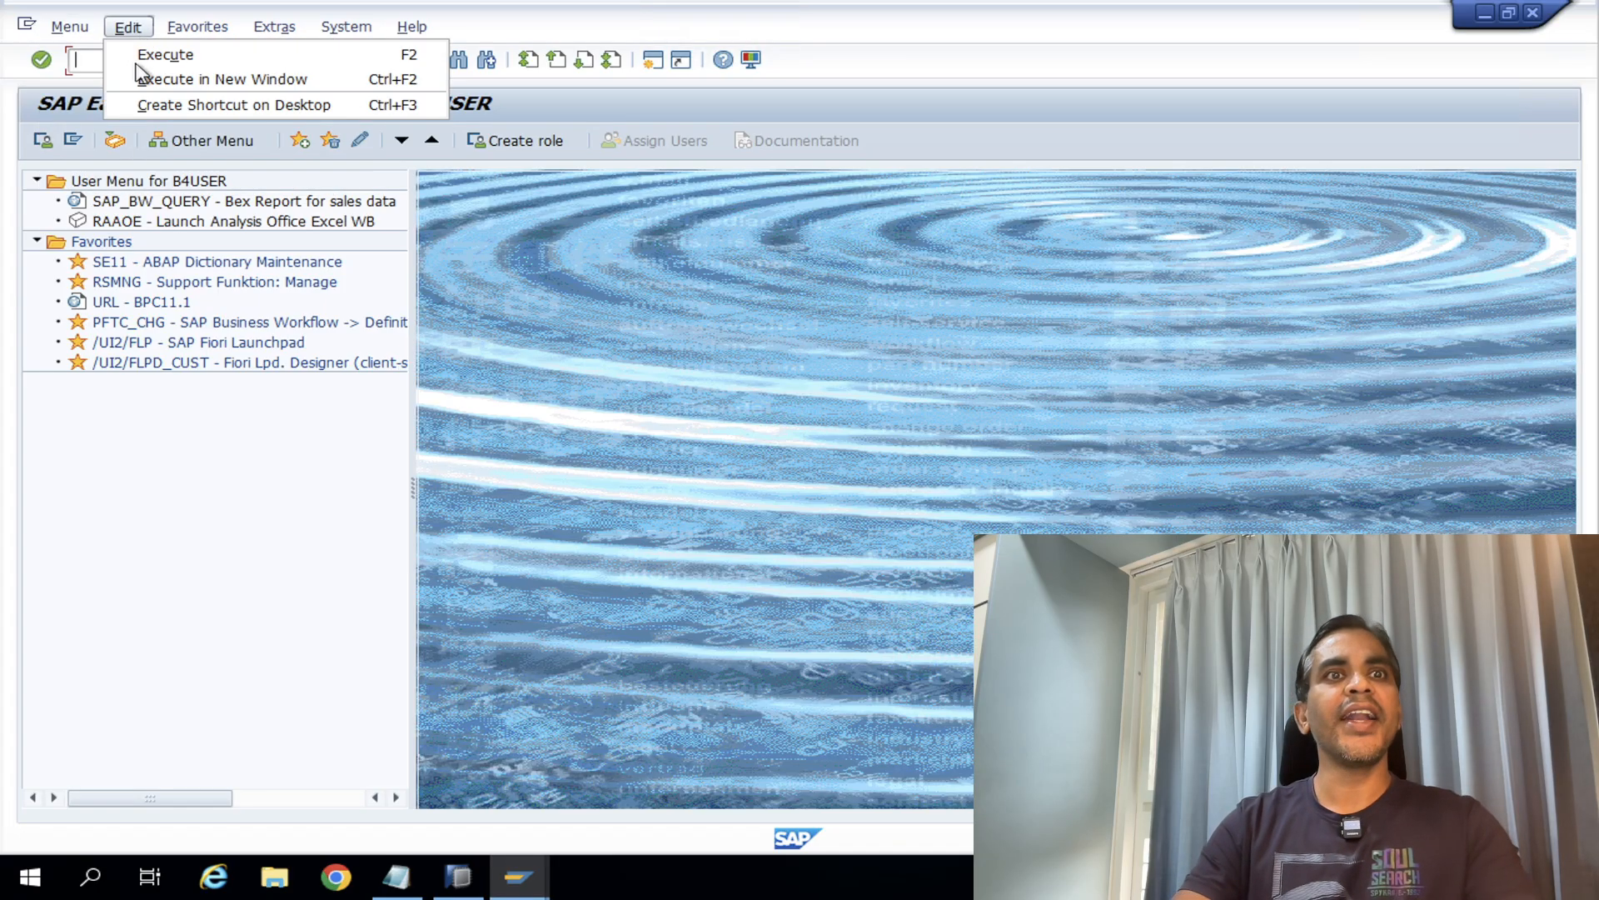
pyautogui.moveTo(185, 30)
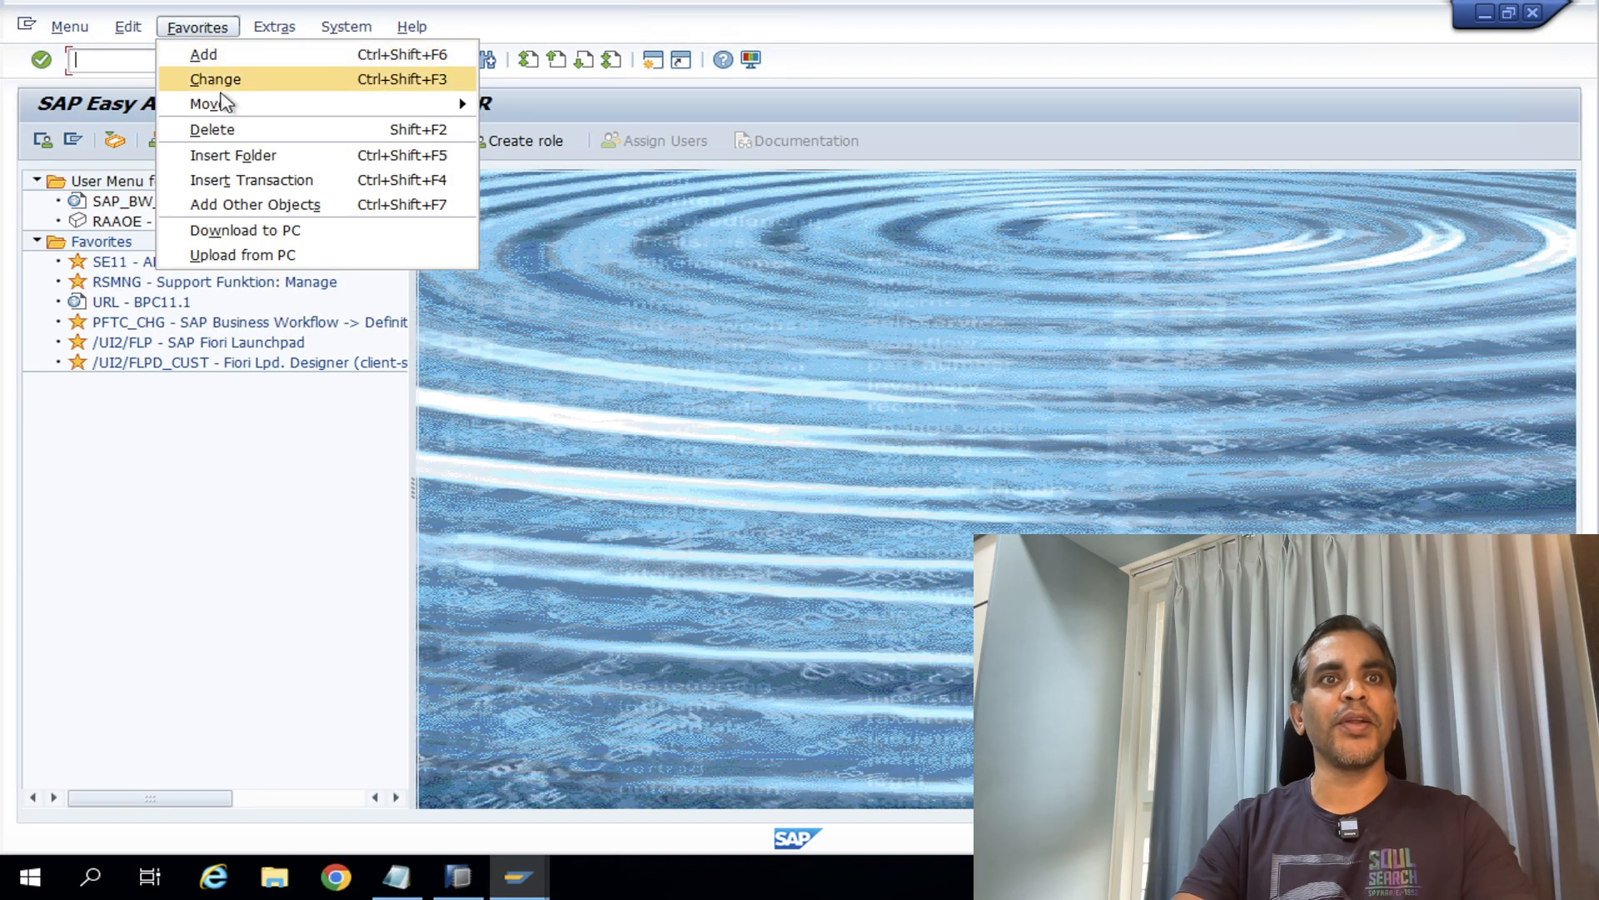
pyautogui.press('Escape')
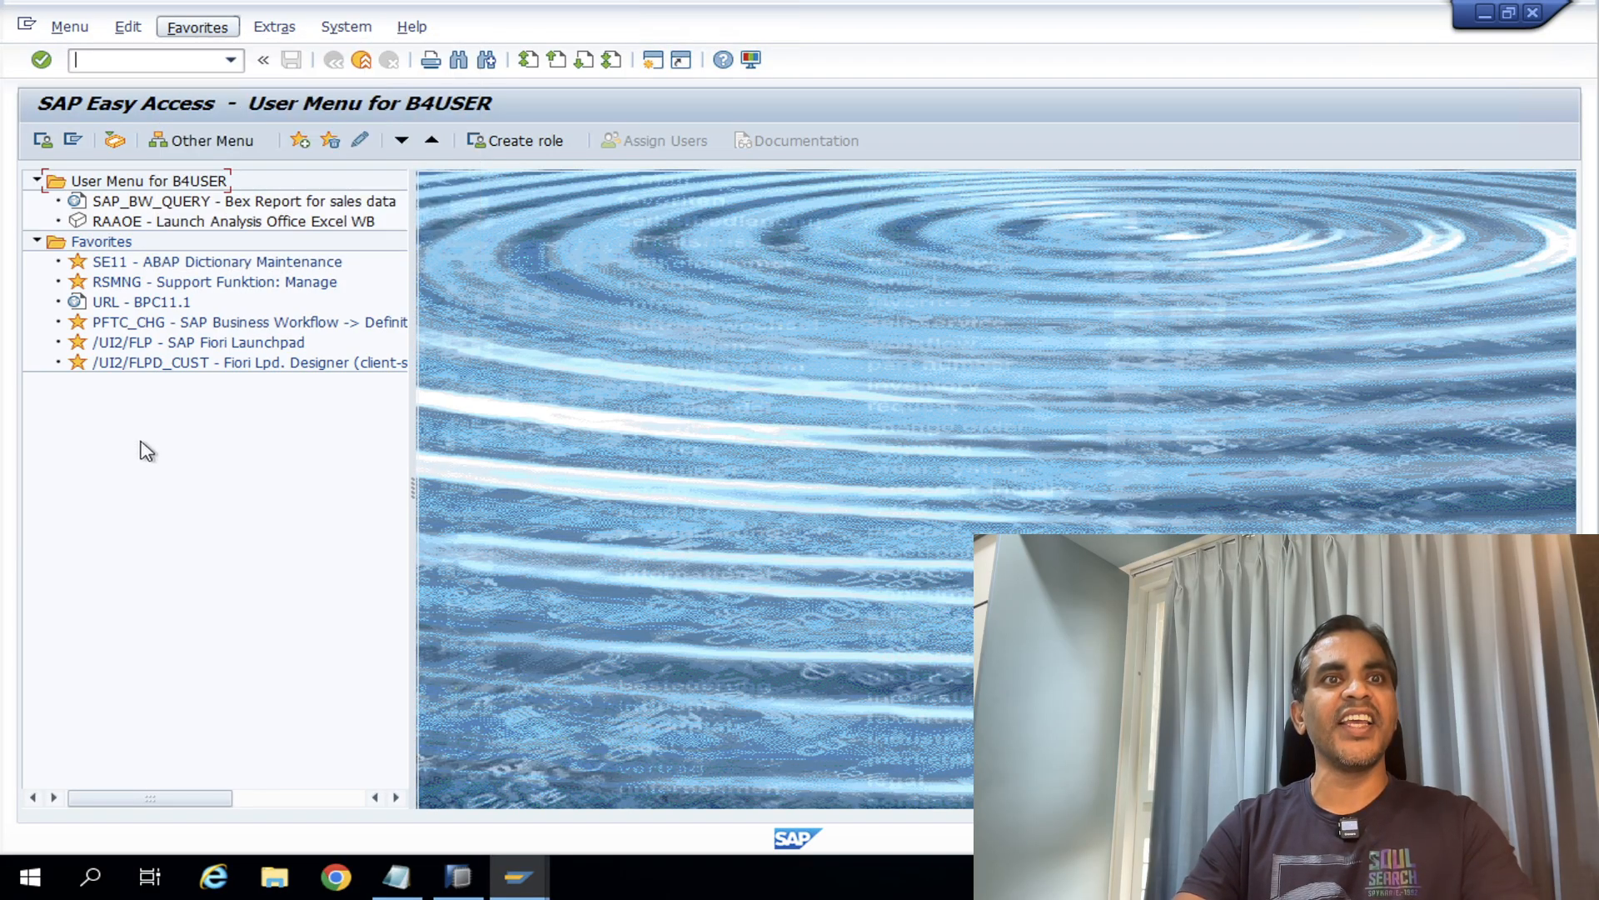
pyautogui.press('Escape')
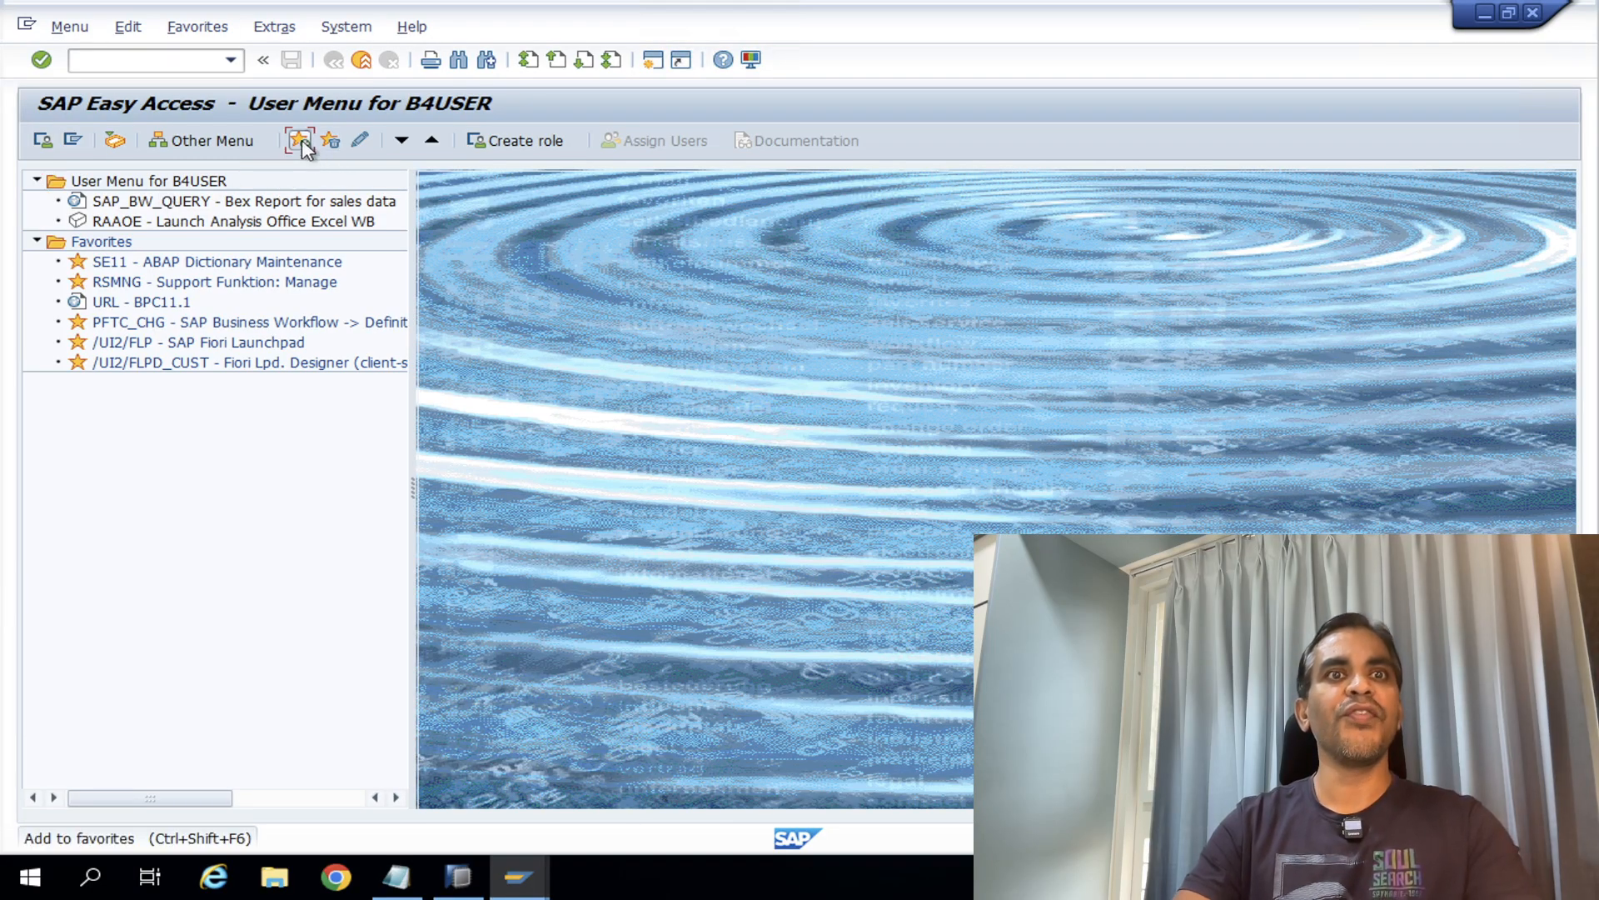
# - Try to add the User Menu folder to the favorites, checking the actions offered for the folder
pyautogui.click(330, 140)
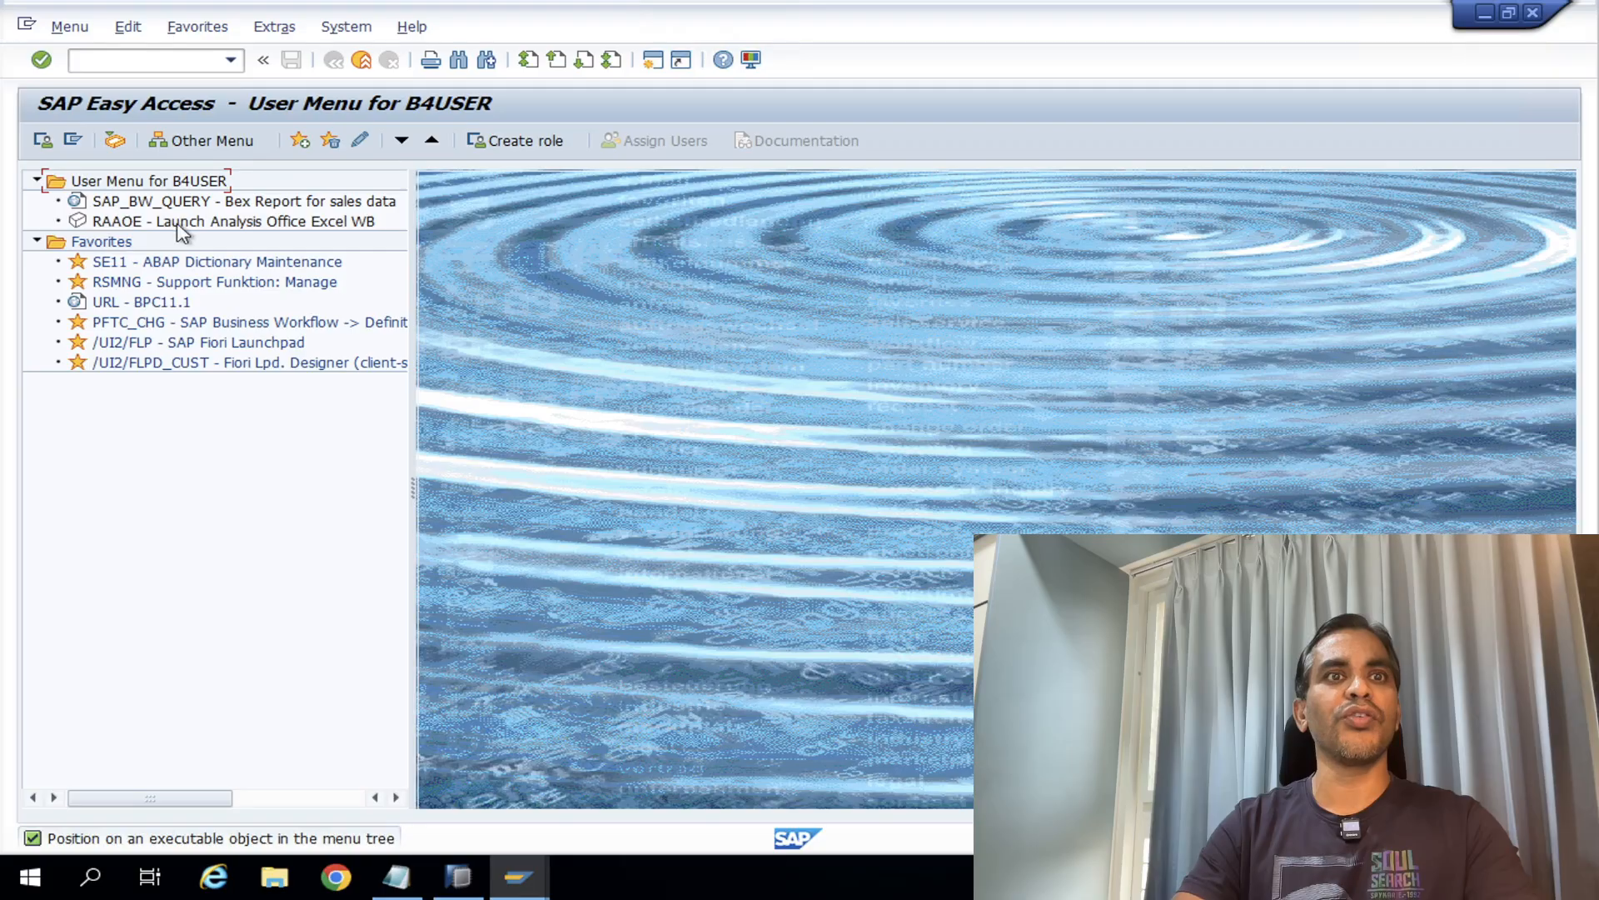
pyautogui.rightClick(150, 182)
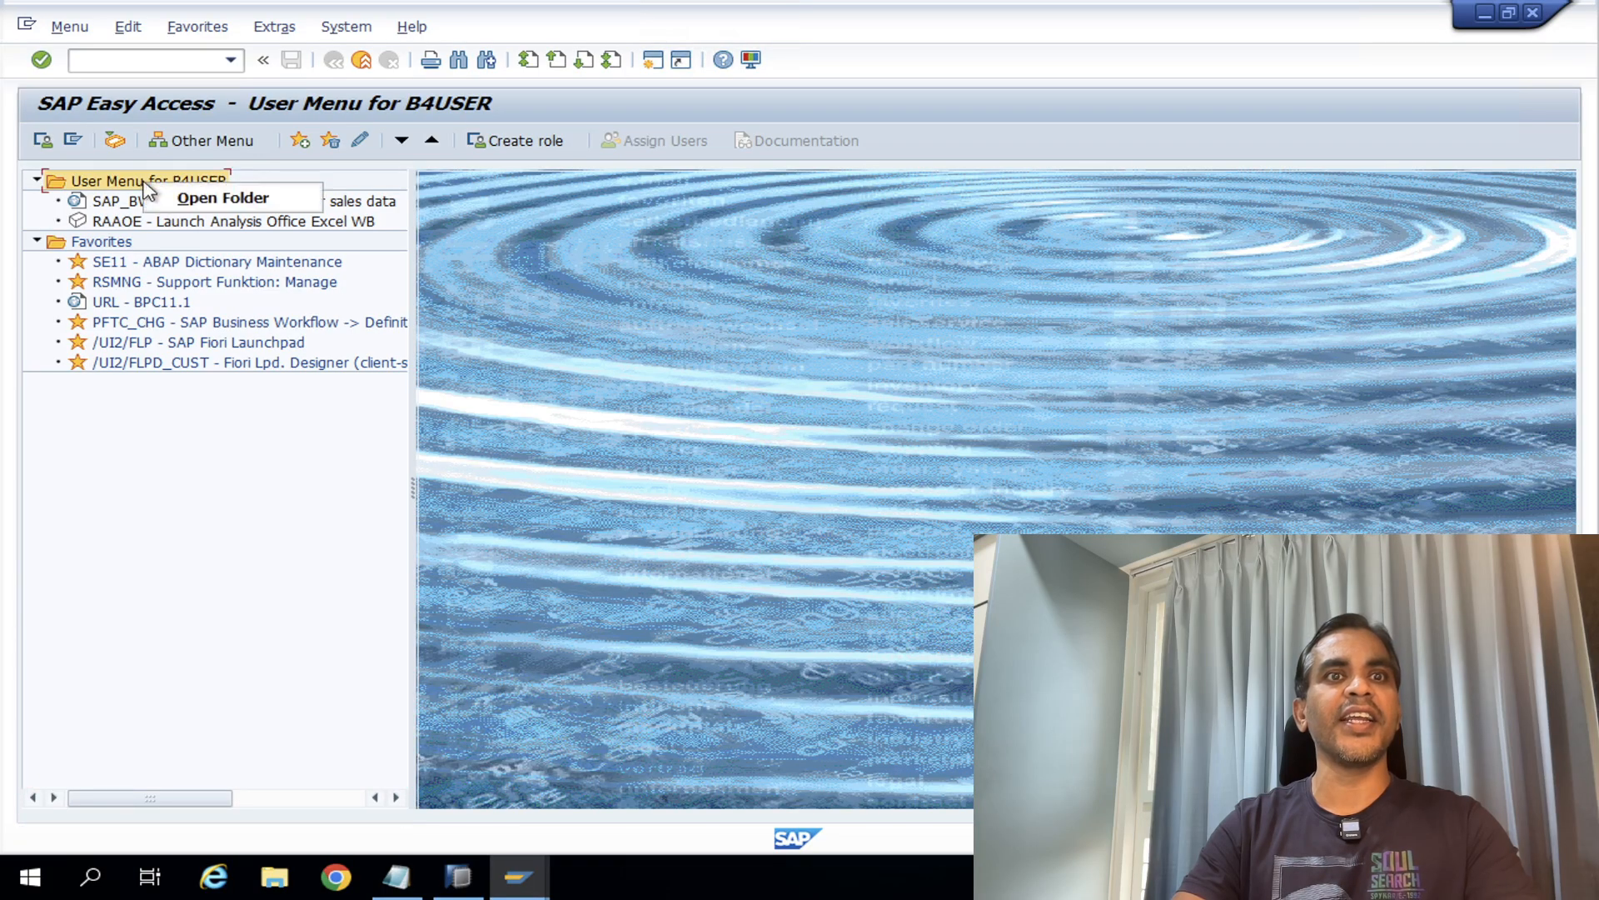
pyautogui.click(223, 200)
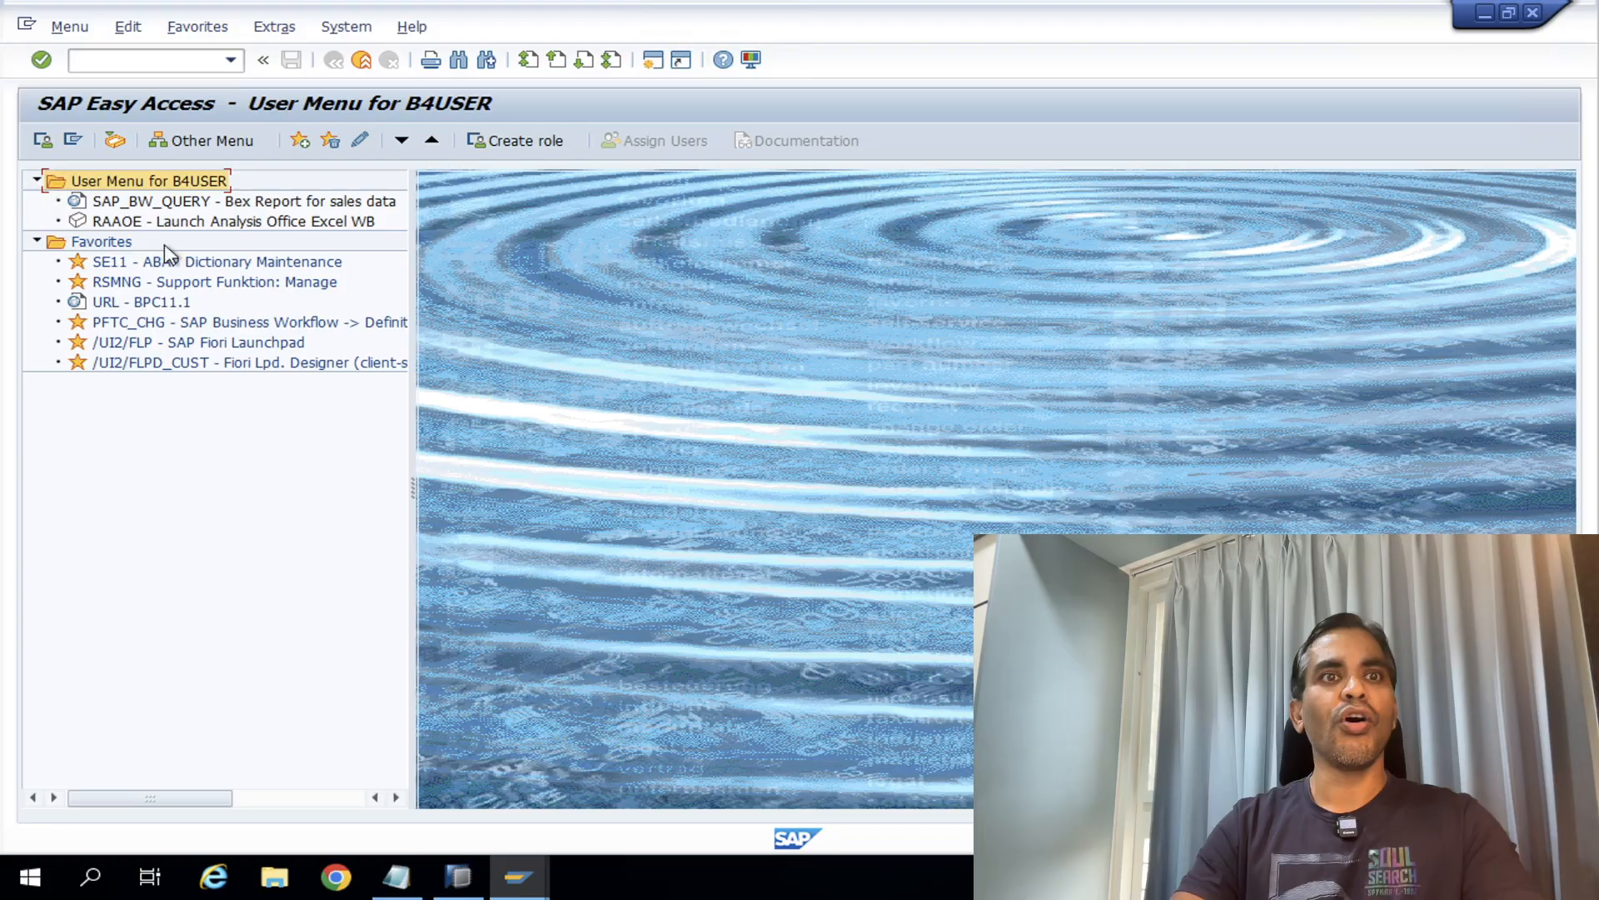
pyautogui.rightClick(208, 185)
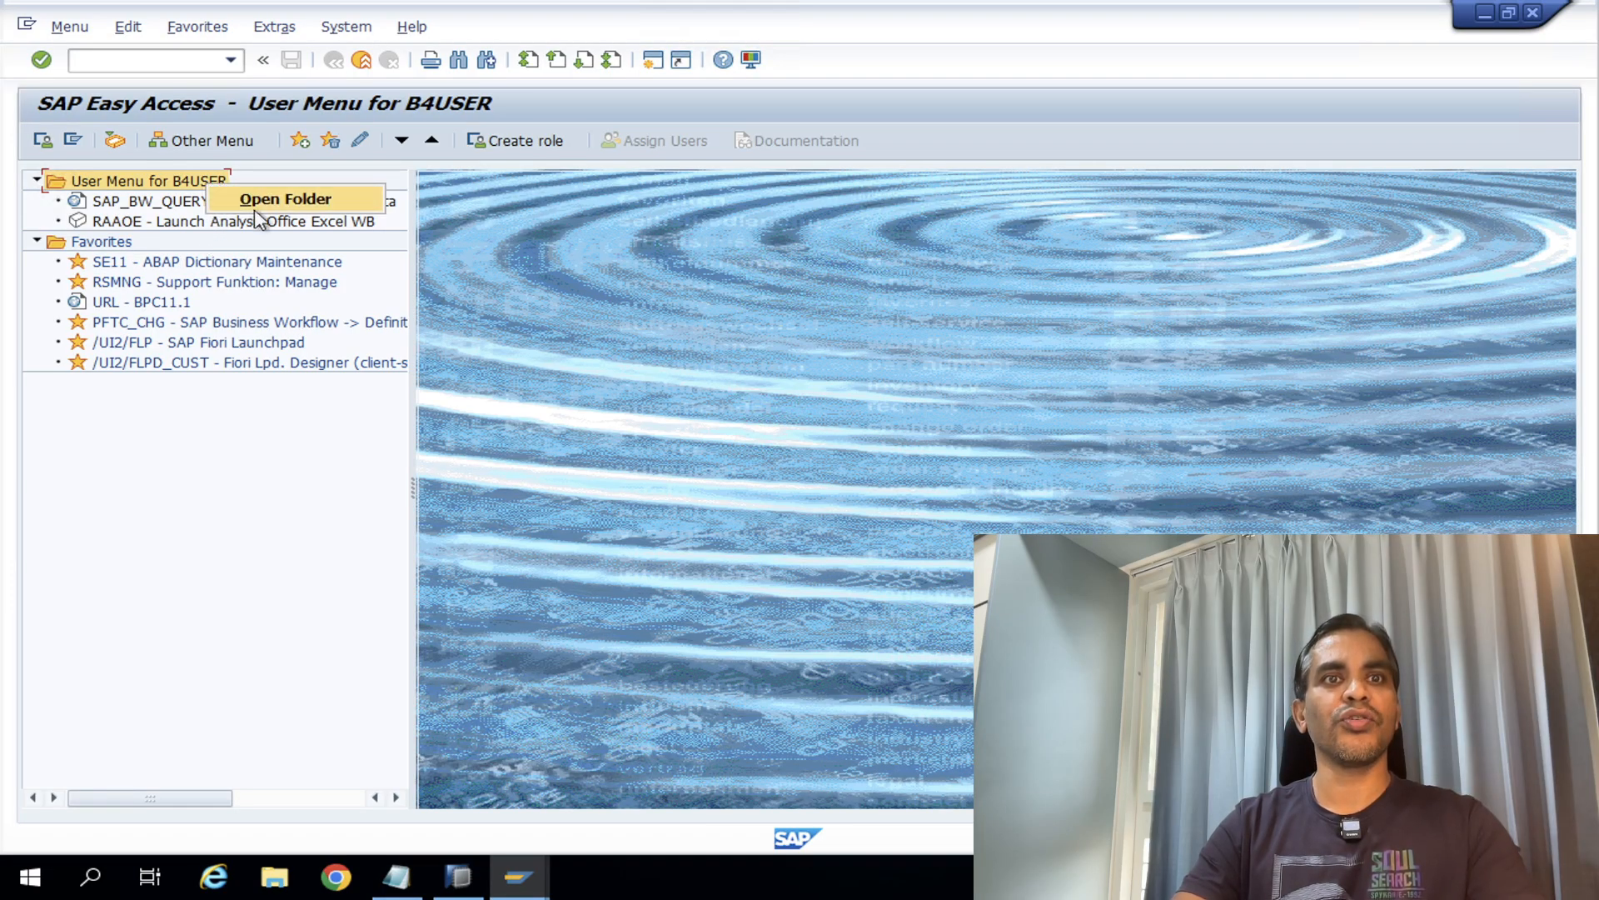
pyautogui.click(348, 419)
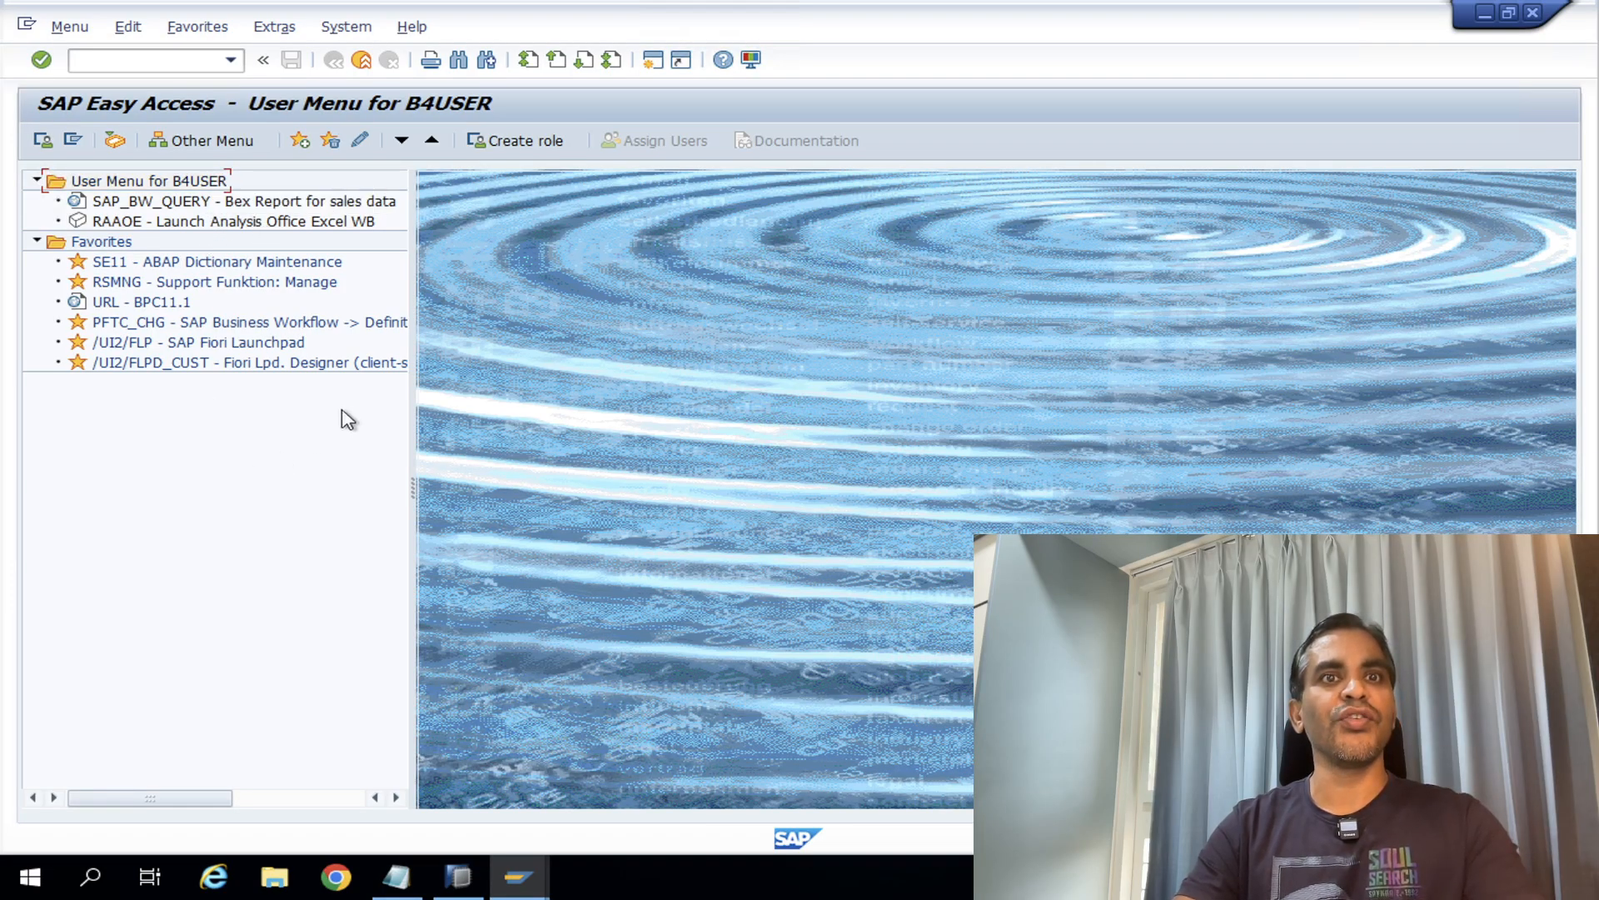
pyautogui.click(301, 142)
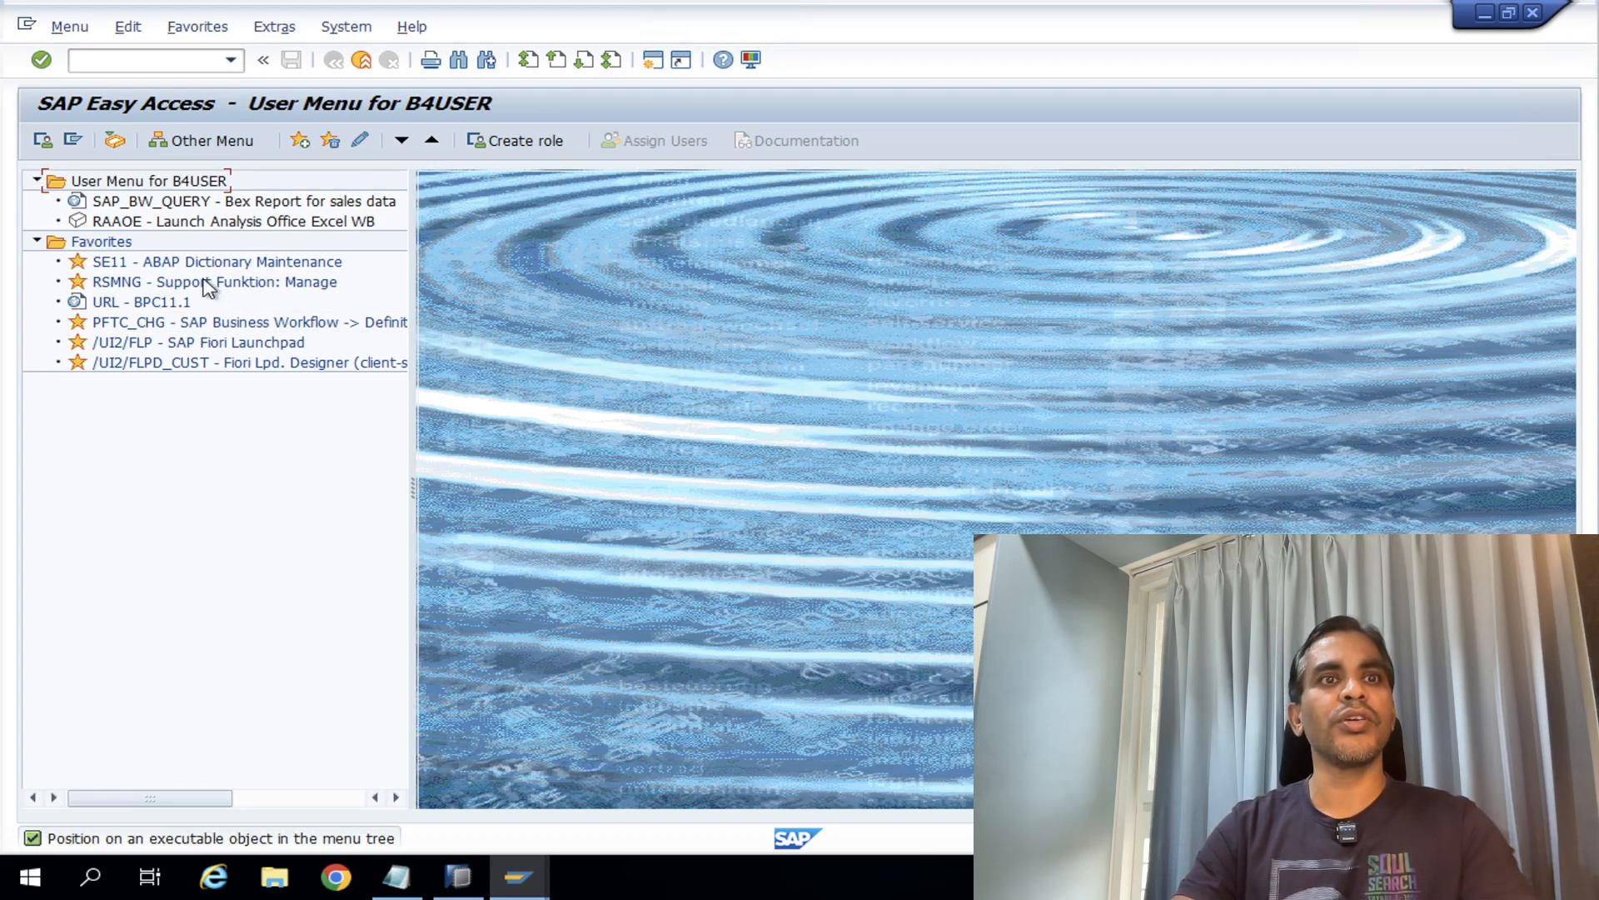
# - Insert a folder into the Favorites list, keeping the name New Folder
pyautogui.rightClick(109, 247)
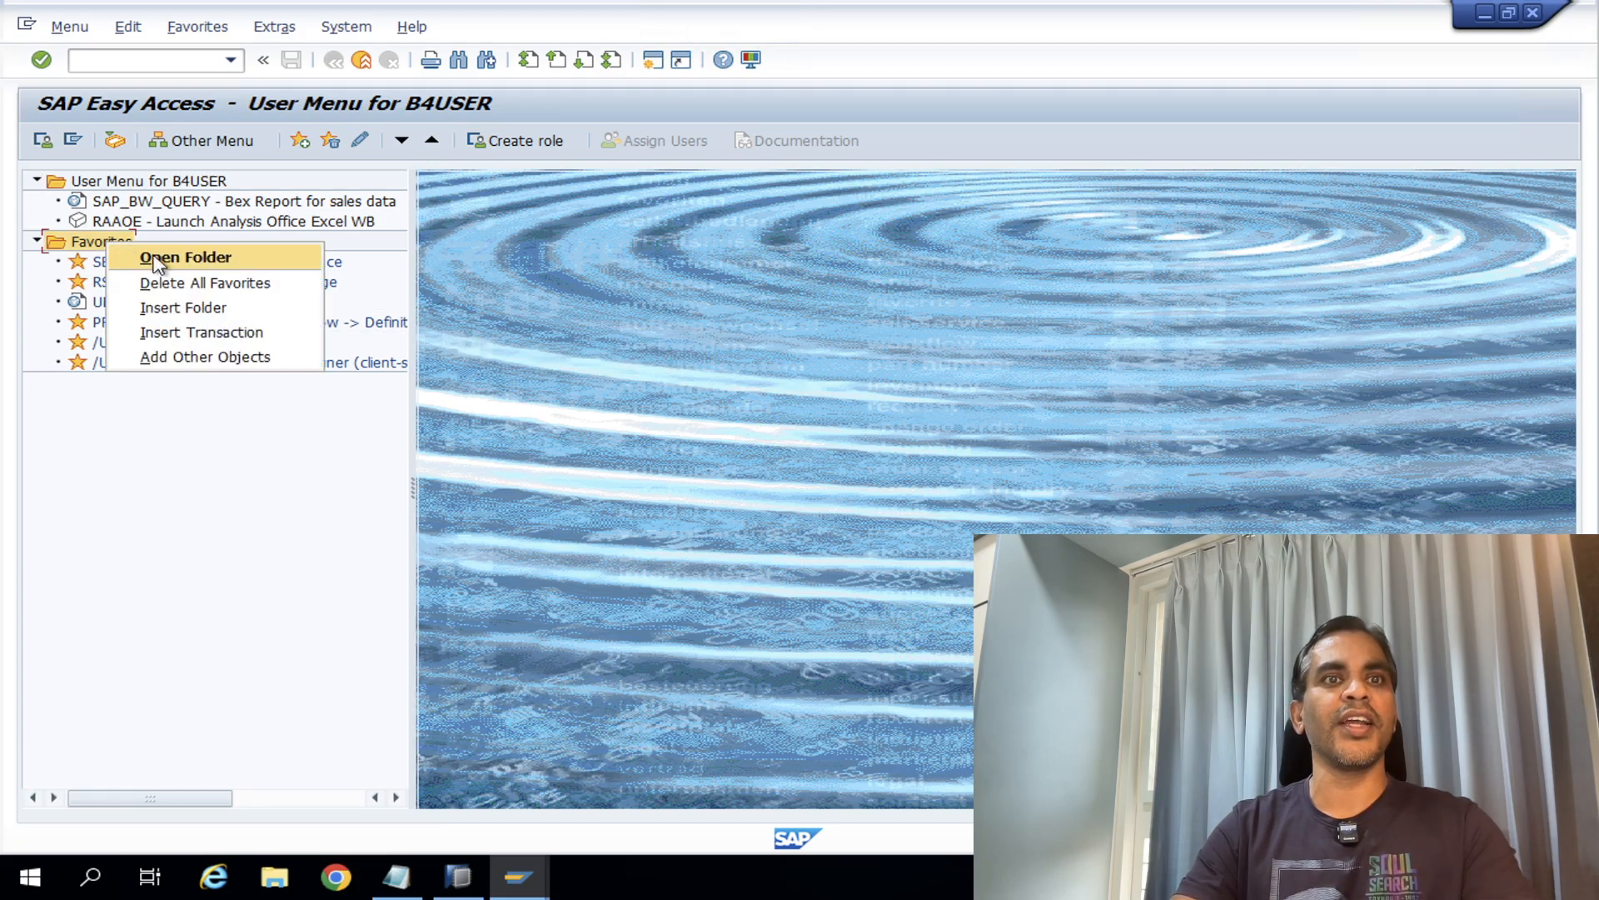
pyautogui.click(182, 307)
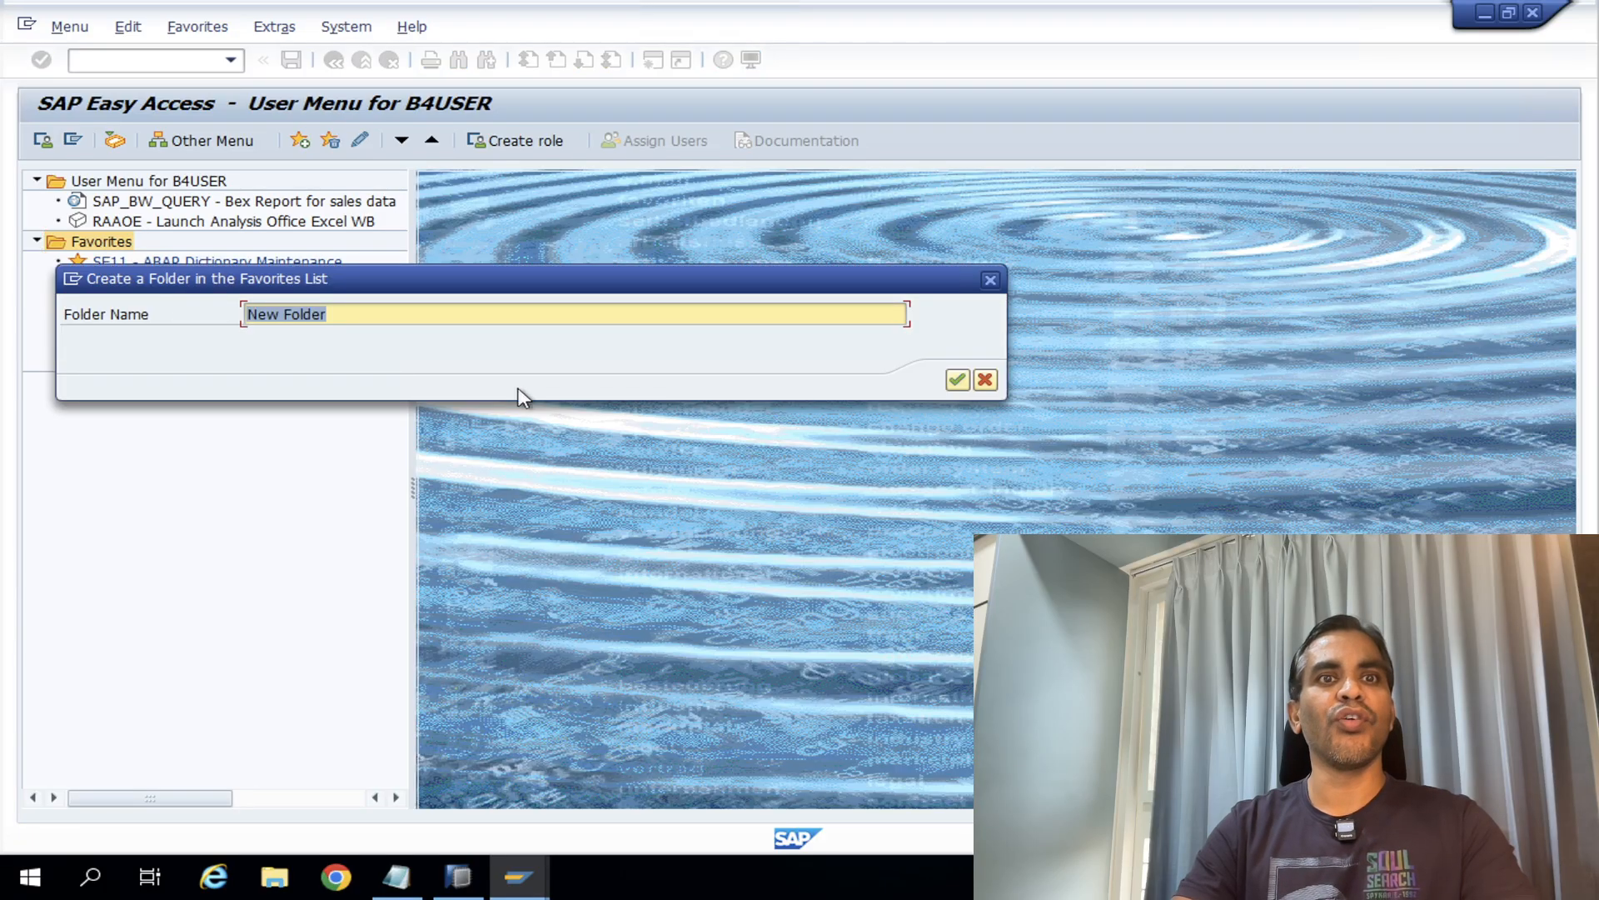
pyautogui.click(957, 380)
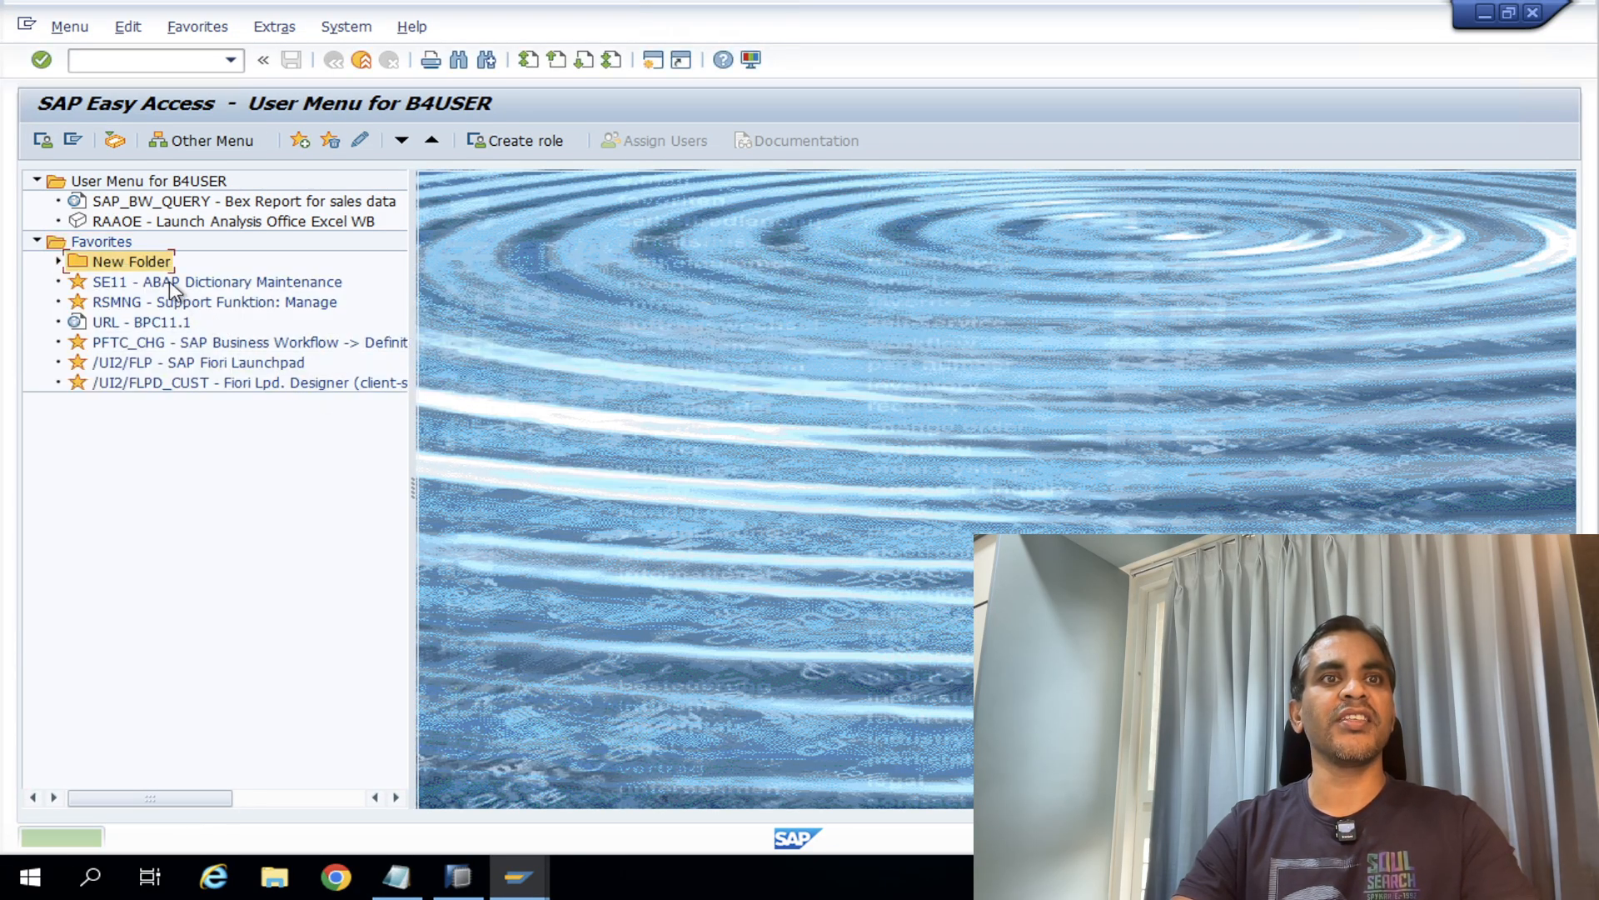
# - Insert transaction SE11 into the New Folder under Favorites
pyautogui.rightClick(156, 271)
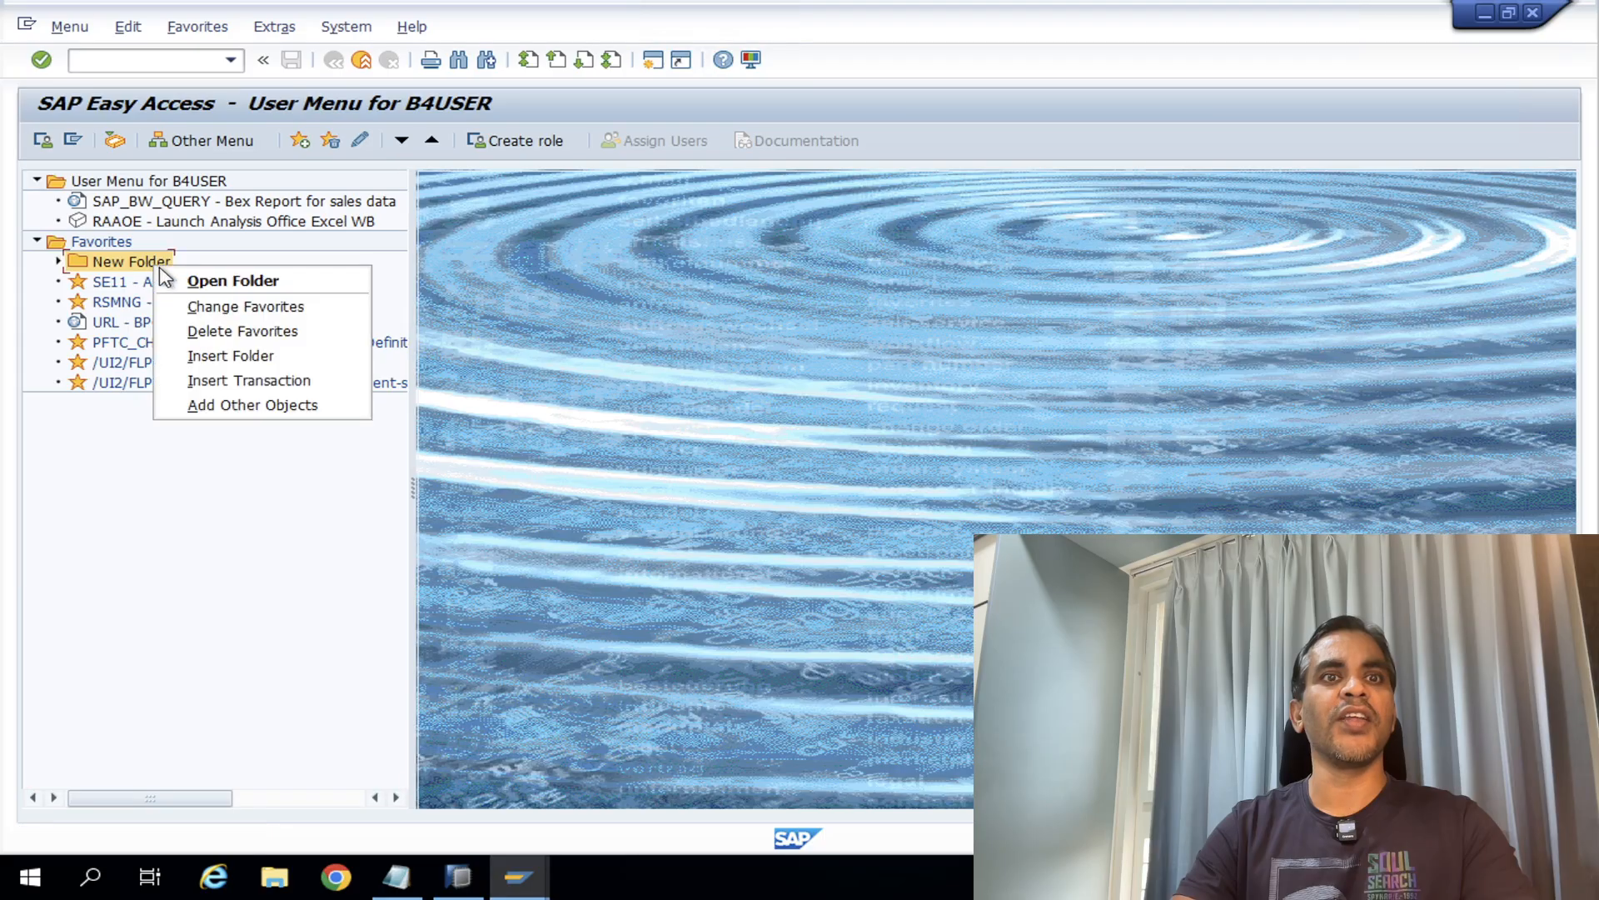
pyautogui.click(234, 381)
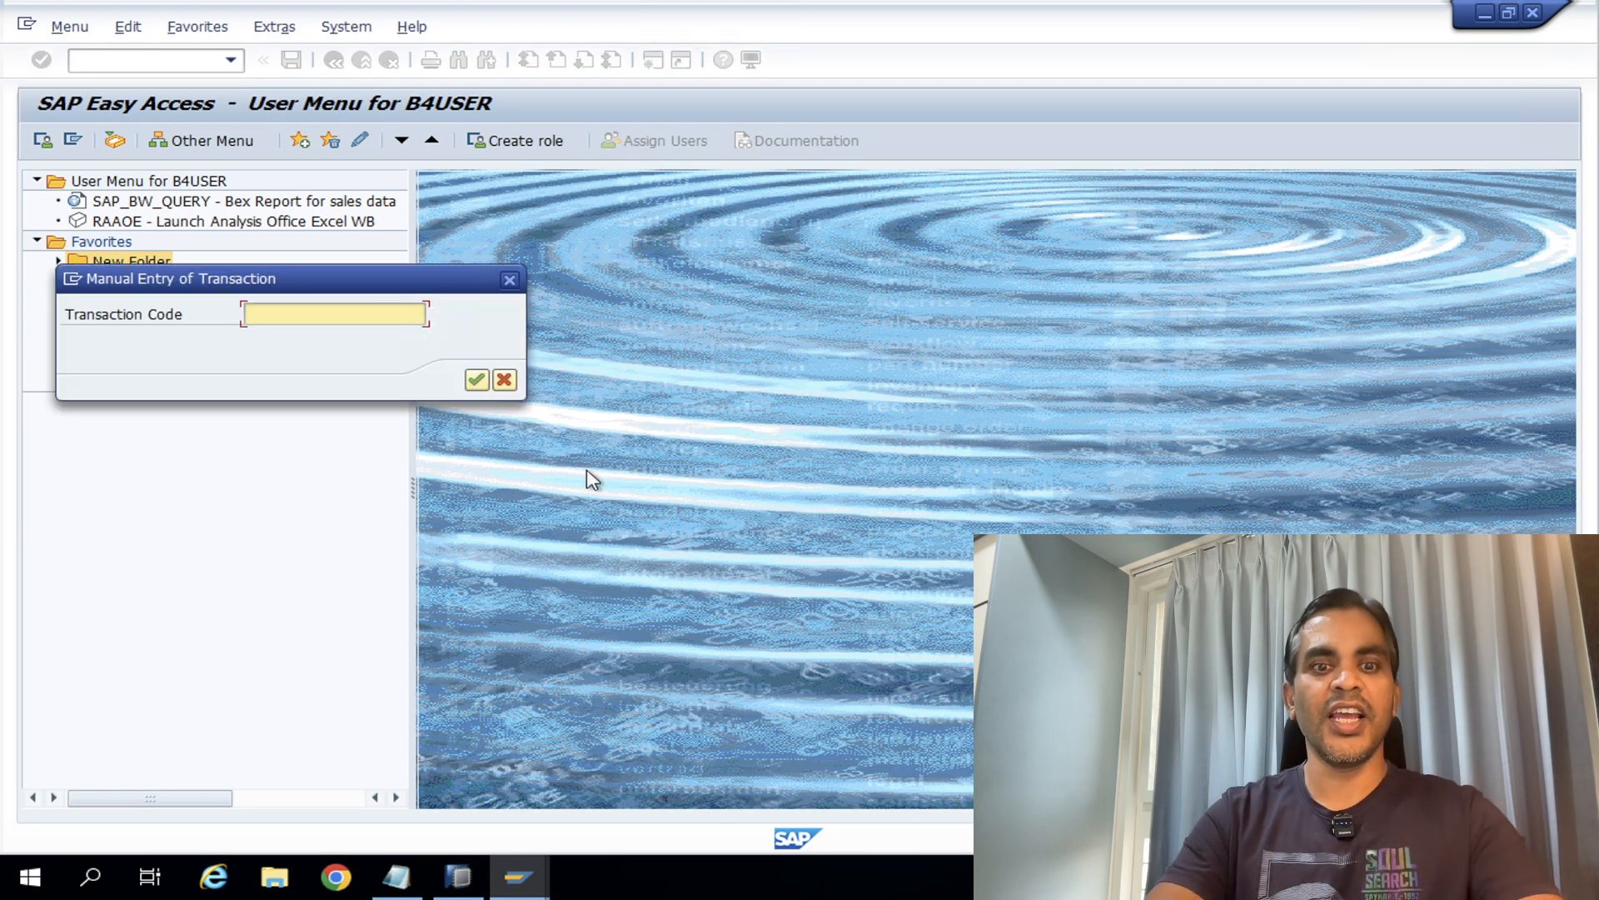
pyautogui.write('se11')
pyautogui.click(477, 380)
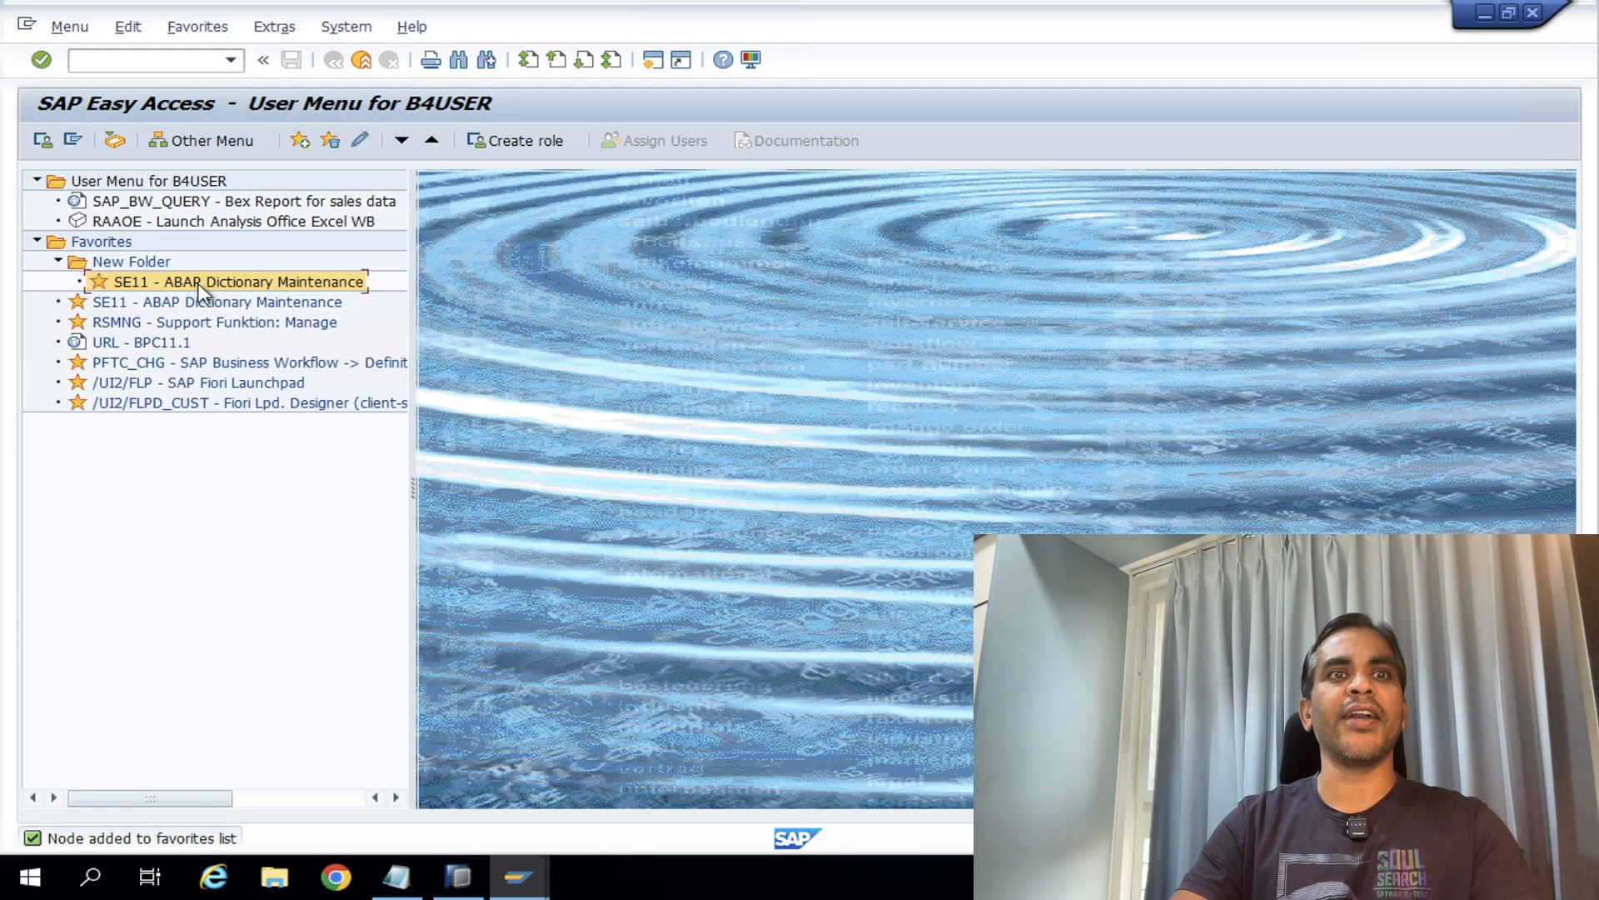
# - Launch SE11 from its favorite in New Folder, and log off the session
pyautogui.doubleClick(200, 284)
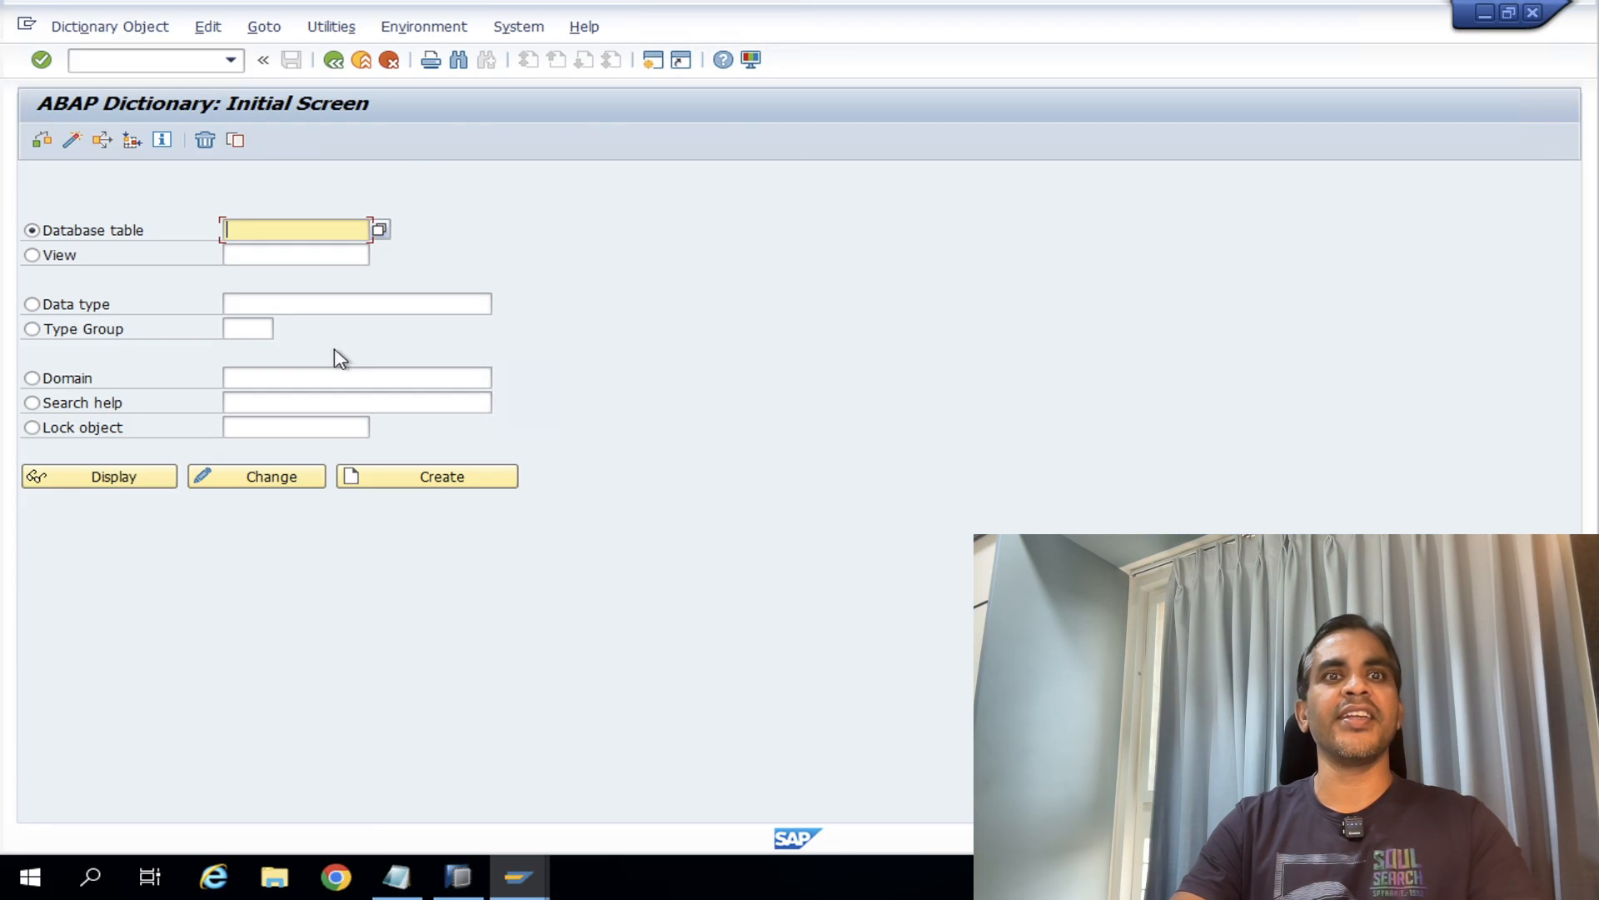
pyautogui.click(1533, 12)
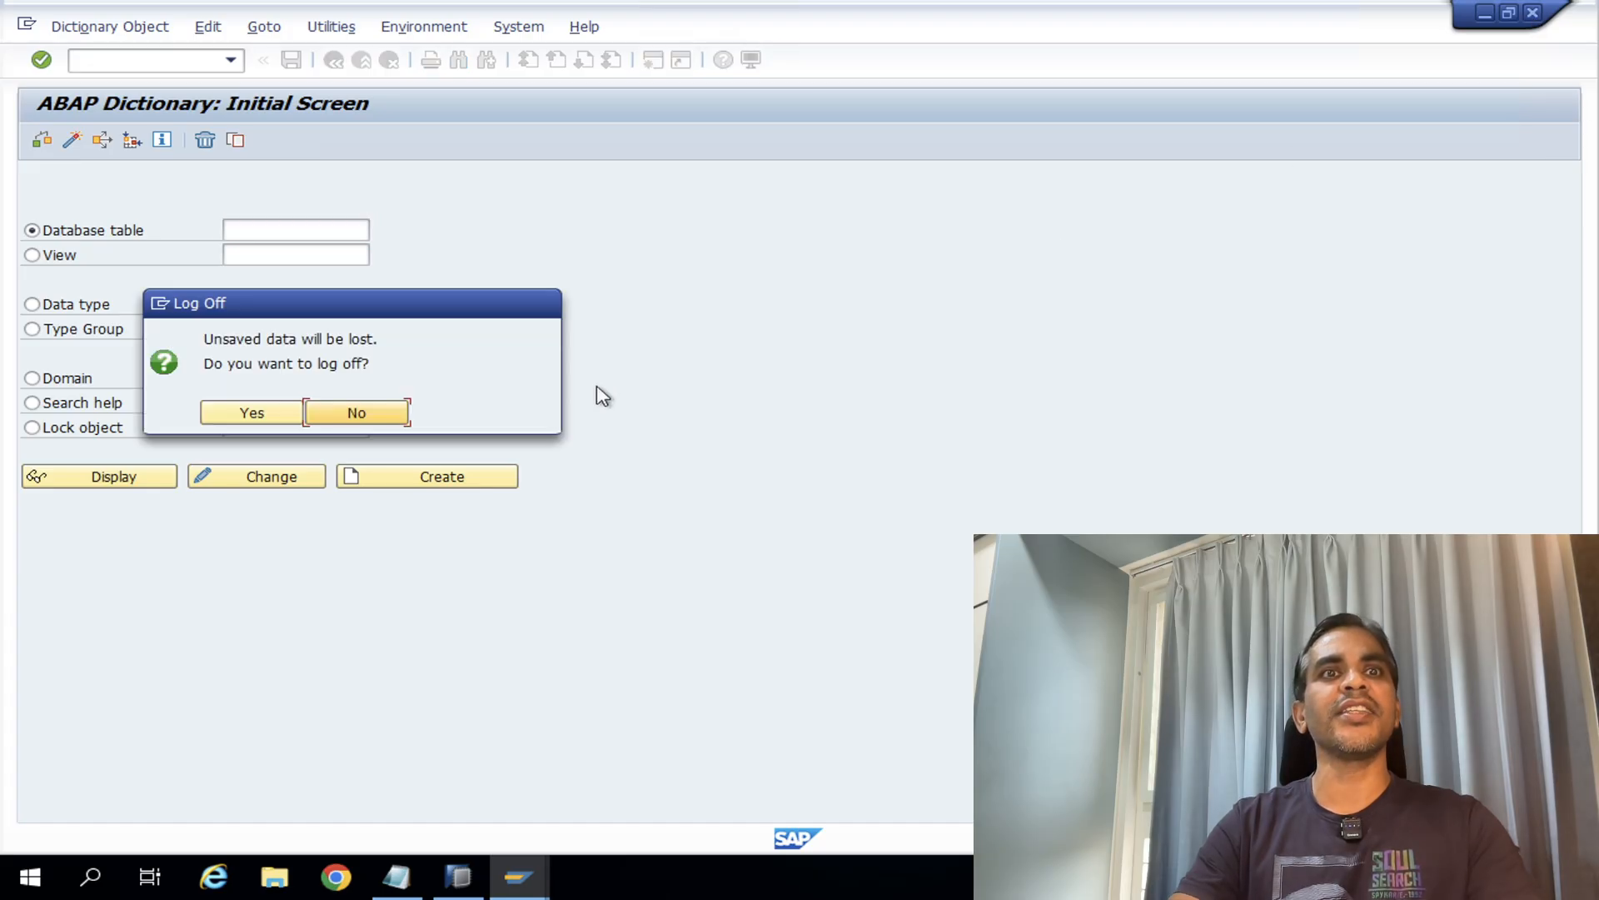
pyautogui.click(266, 419)
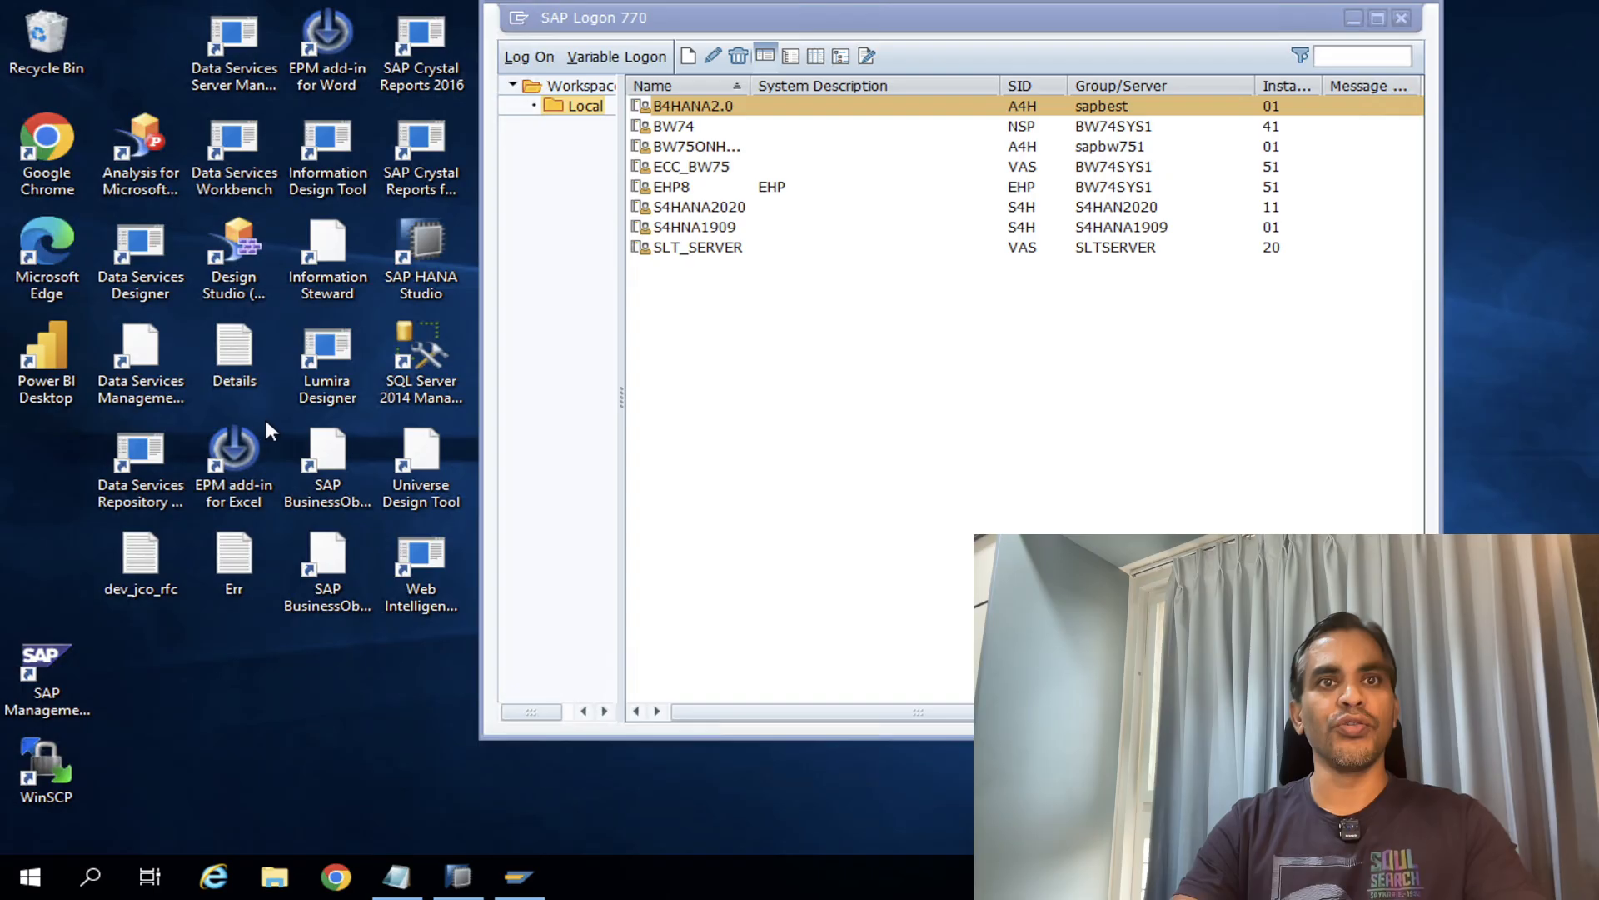
# - Log on to the B4HANA2.0 system in client 400, entering the user name and password
pyautogui.doubleClick(705, 106)
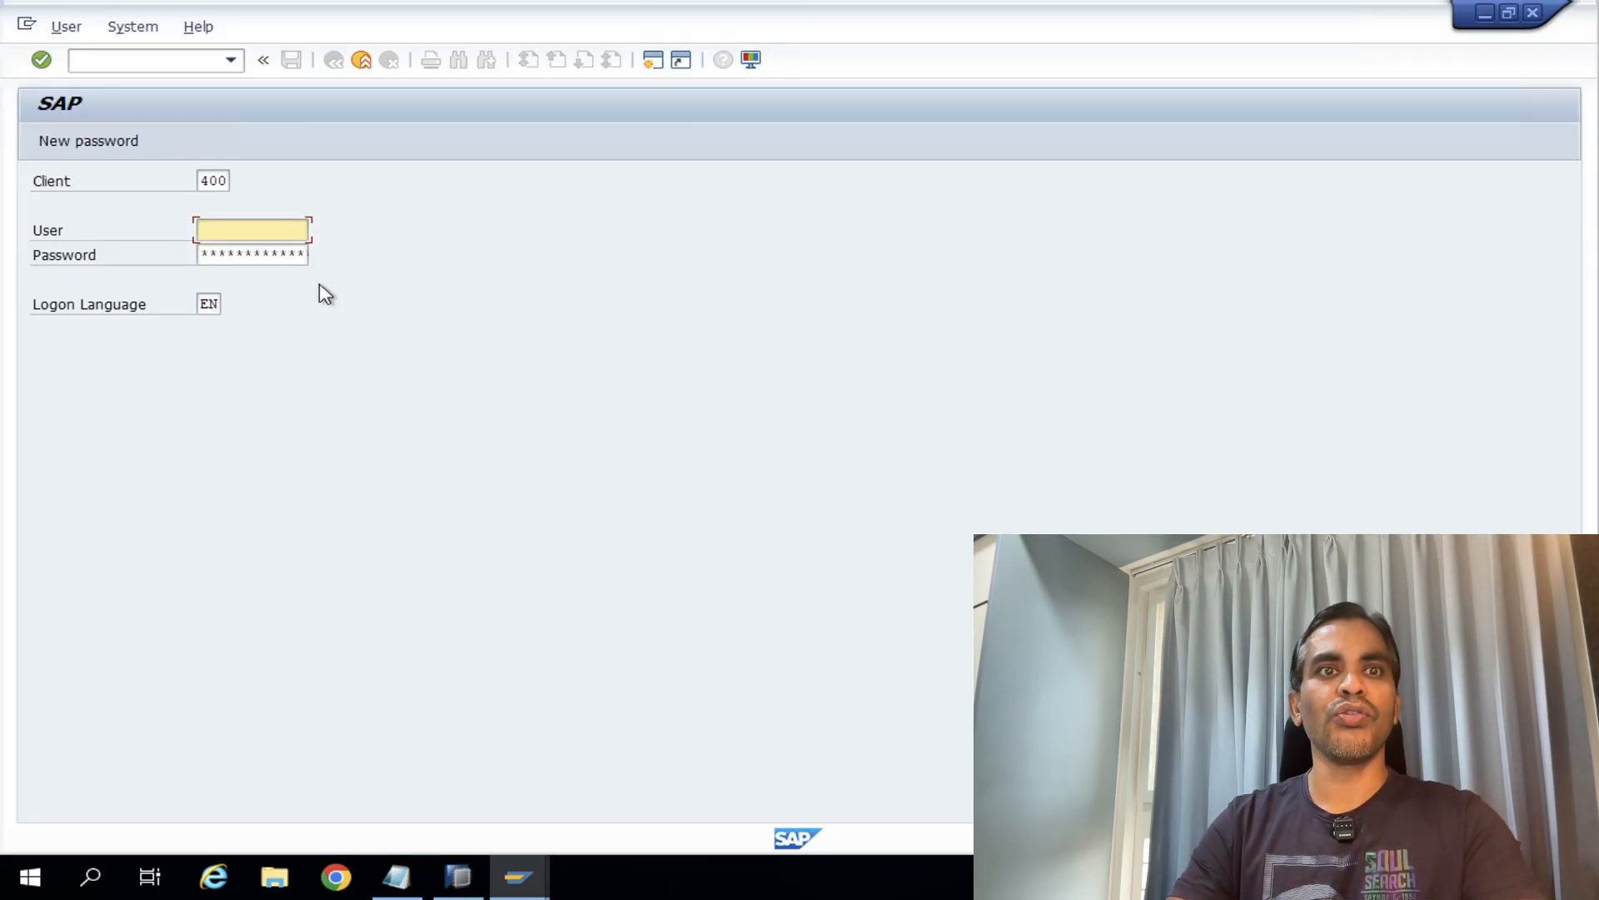
pyautogui.write('b')
pyautogui.click(246, 264)
pyautogui.click(245, 254)
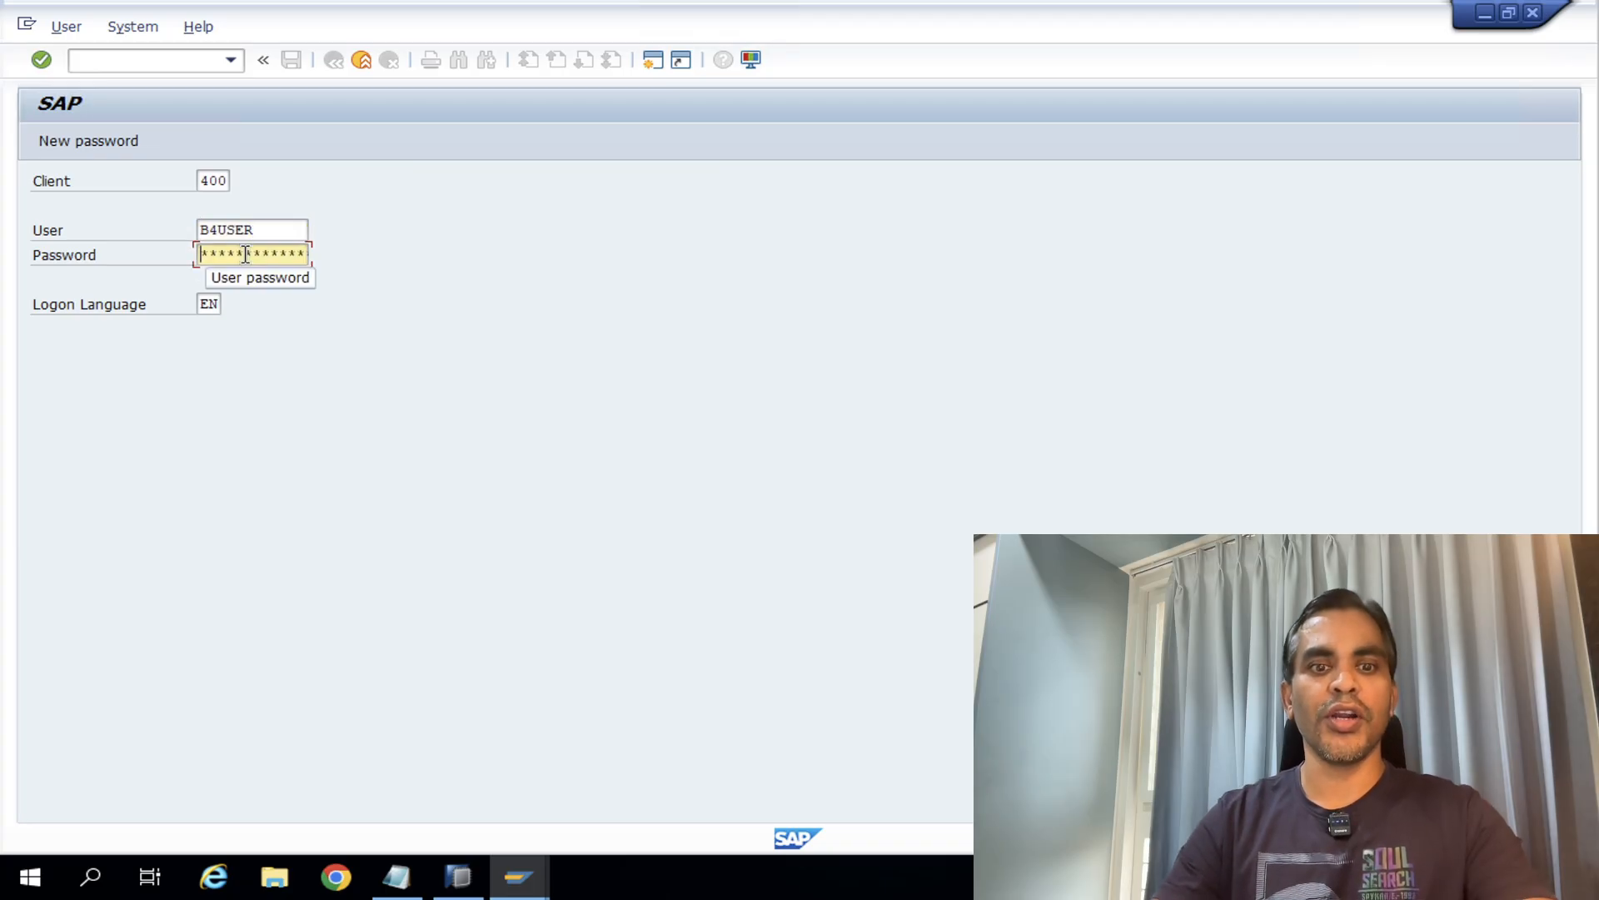
pyautogui.hotkey('ctrl', 'v')
pyautogui.press('Return')
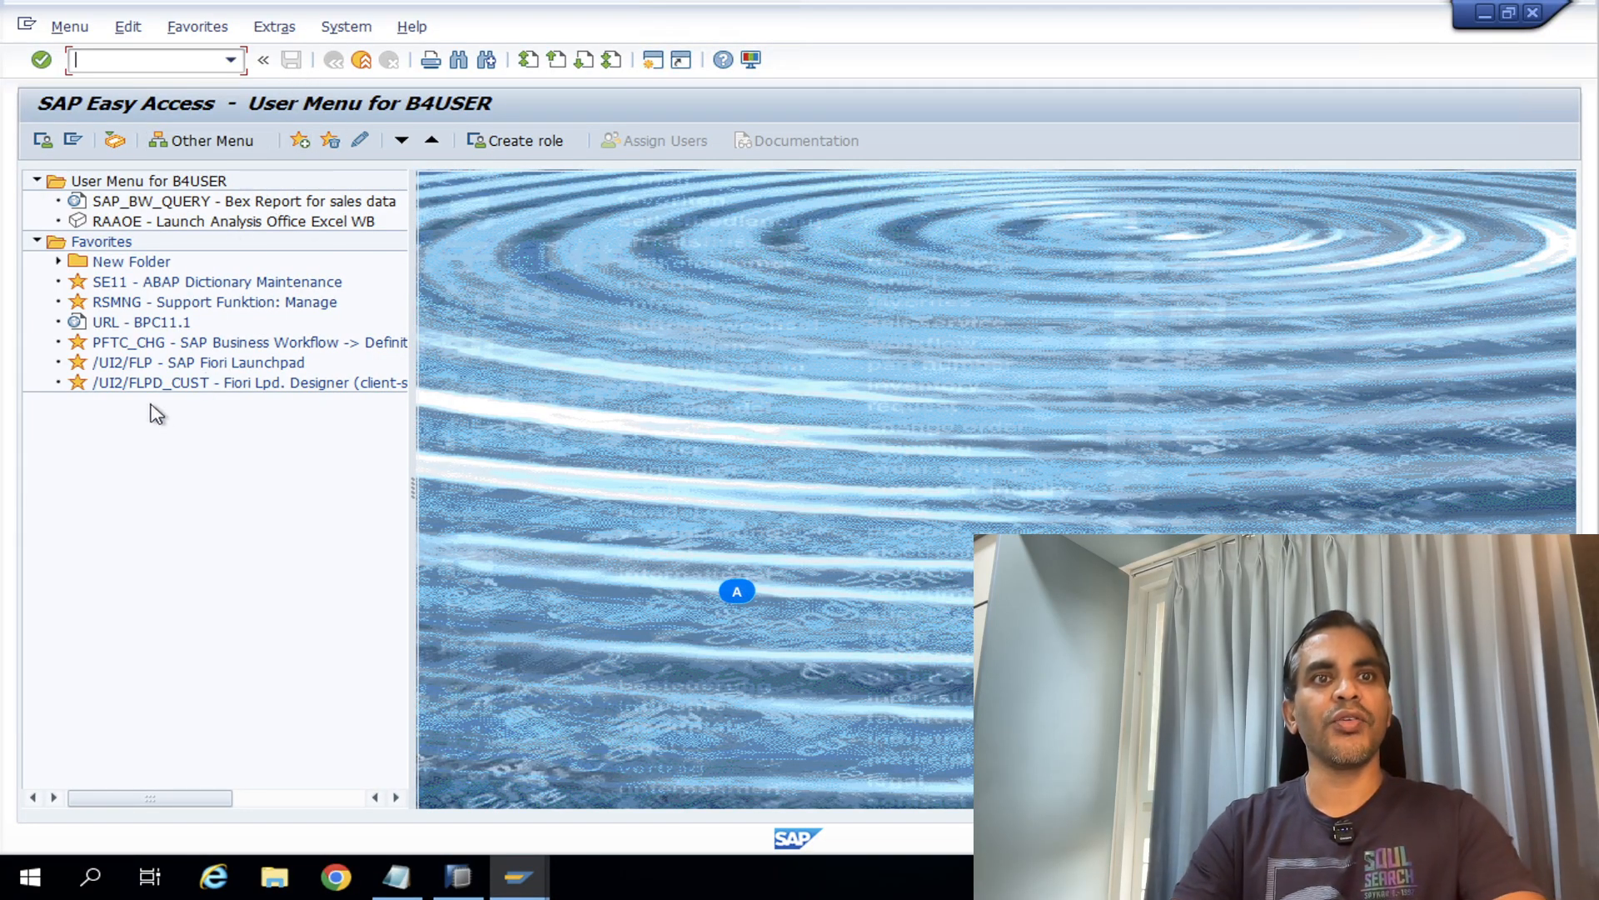
# - Expand New Folder under Favorites and delete the SE11 transaction stored inside it
pyautogui.click(101, 245)
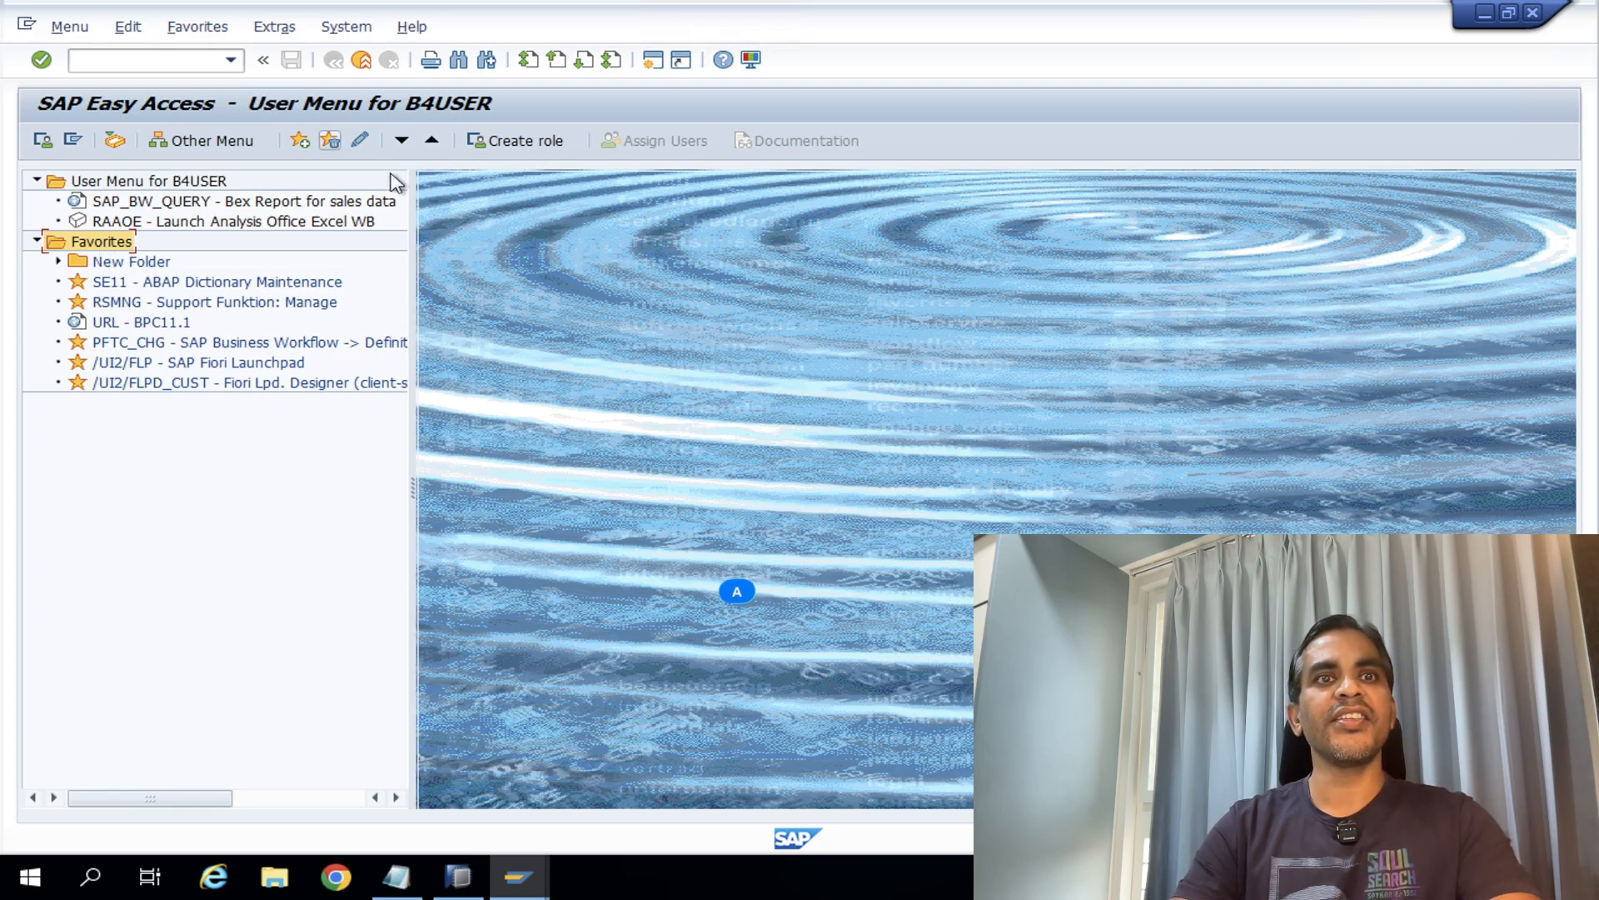
pyautogui.click(122, 265)
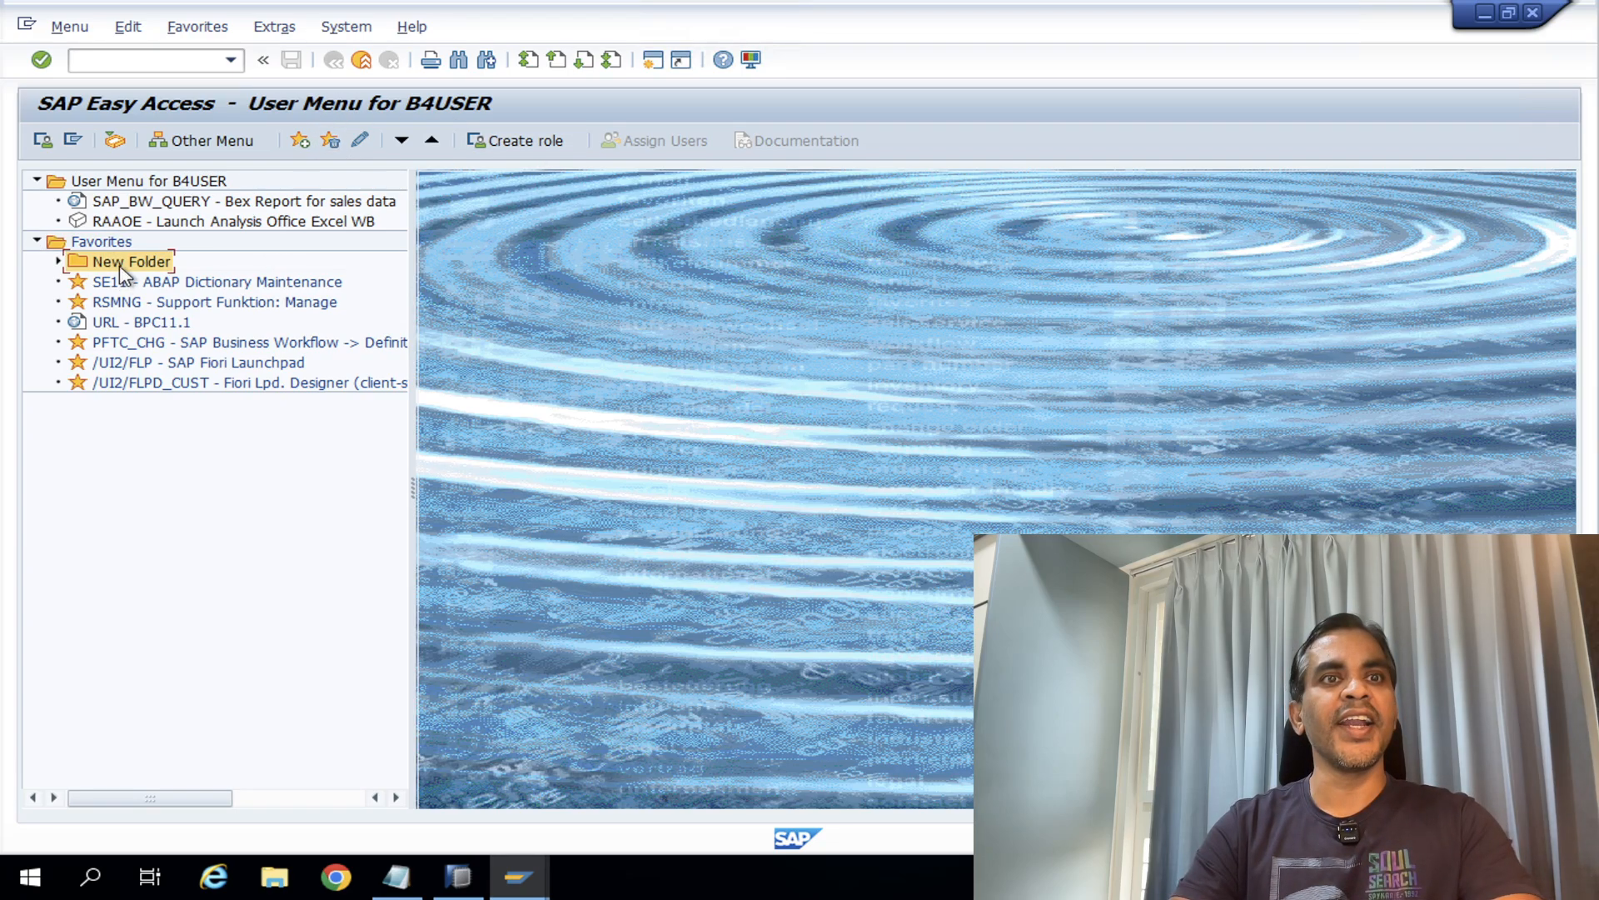
pyautogui.click(58, 262)
pyautogui.rightClick(162, 283)
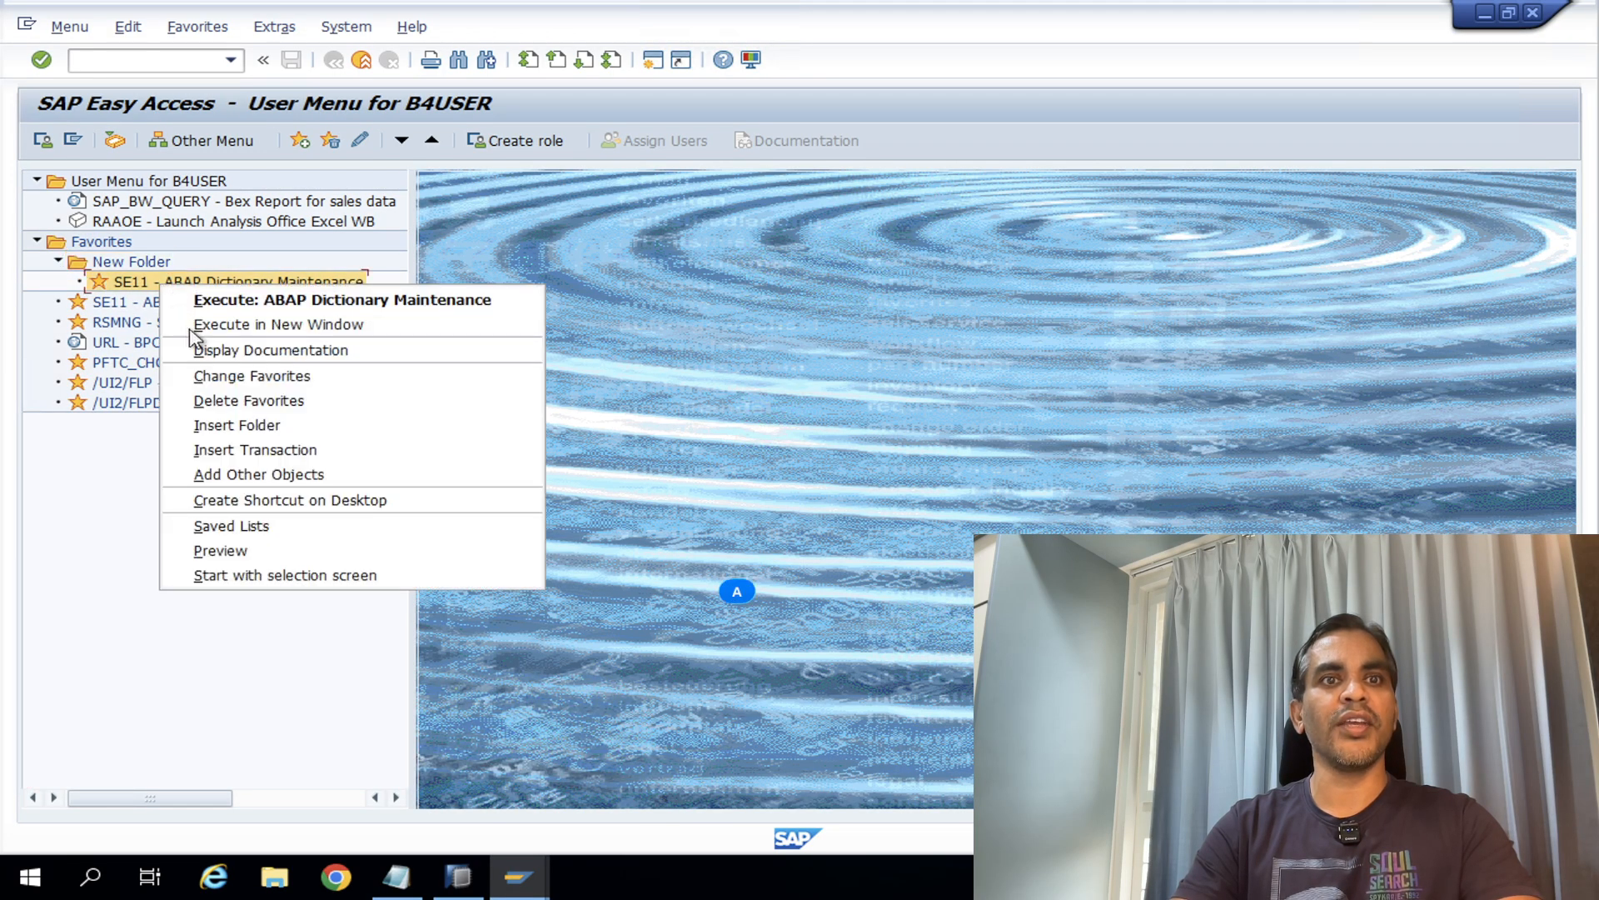
pyautogui.click(227, 404)
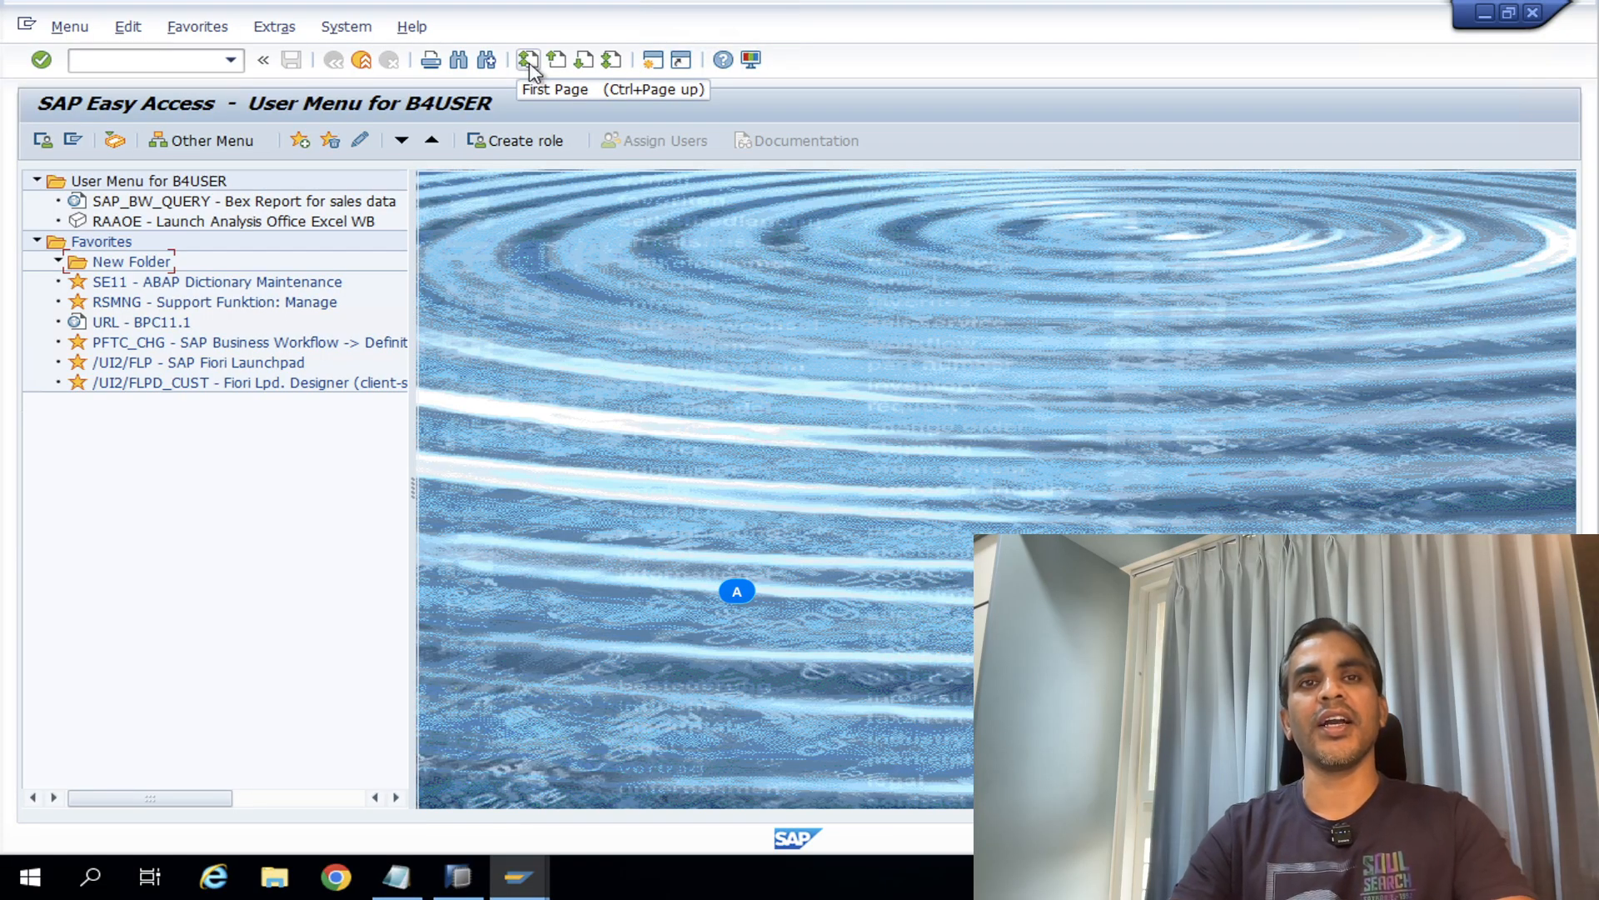
# - Open an additional session window and close it again
pyautogui.click(652, 66)
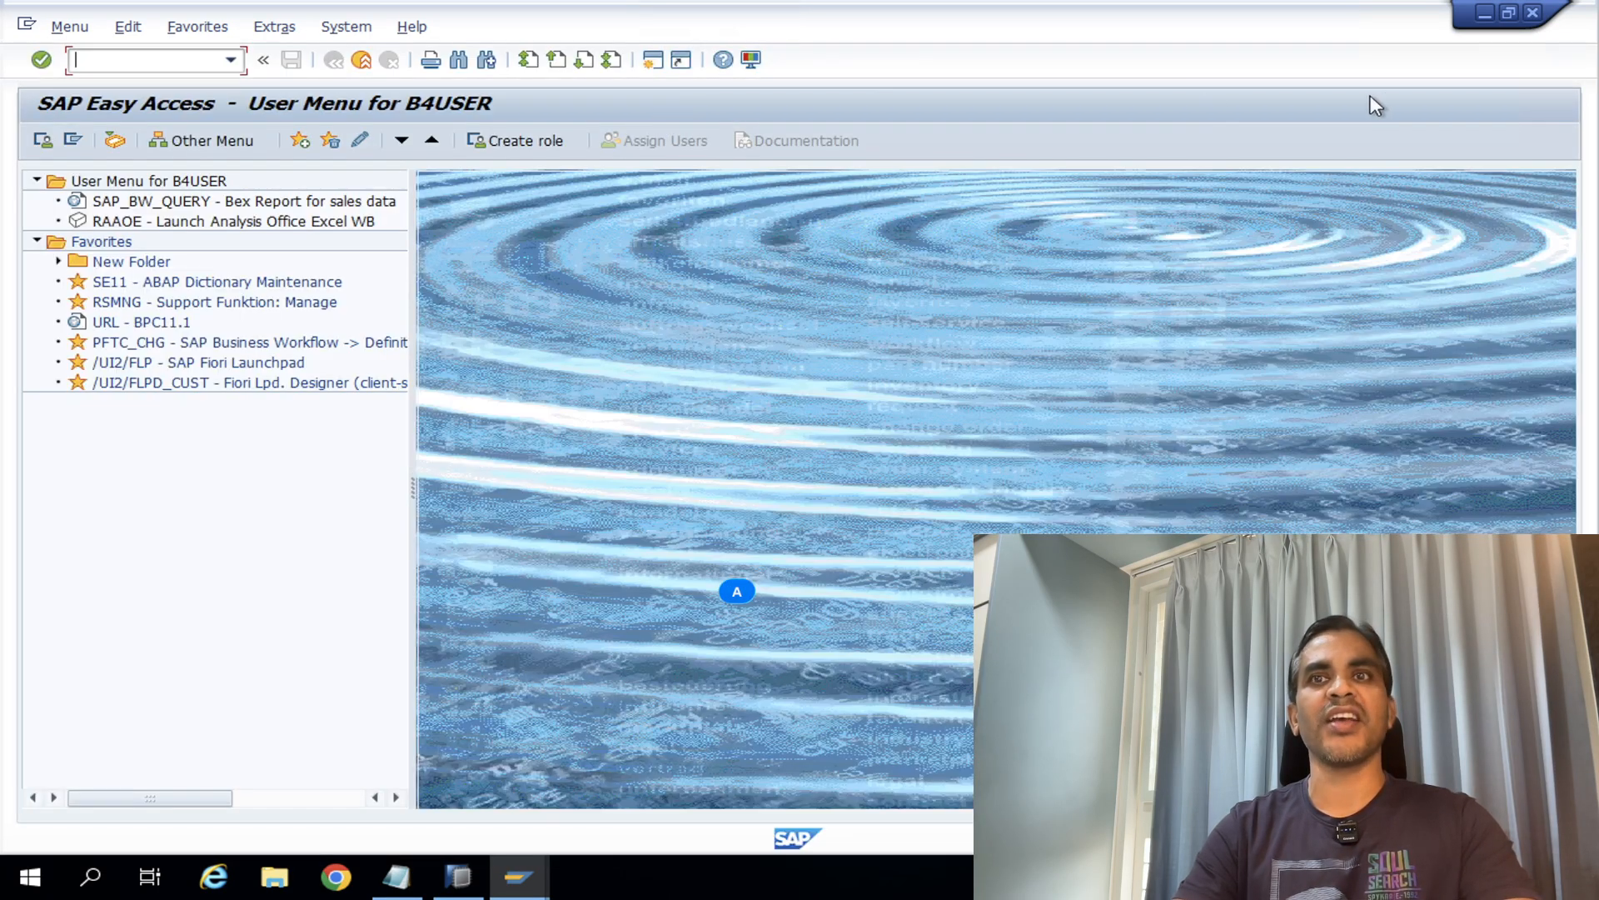
pyautogui.click(1532, 15)
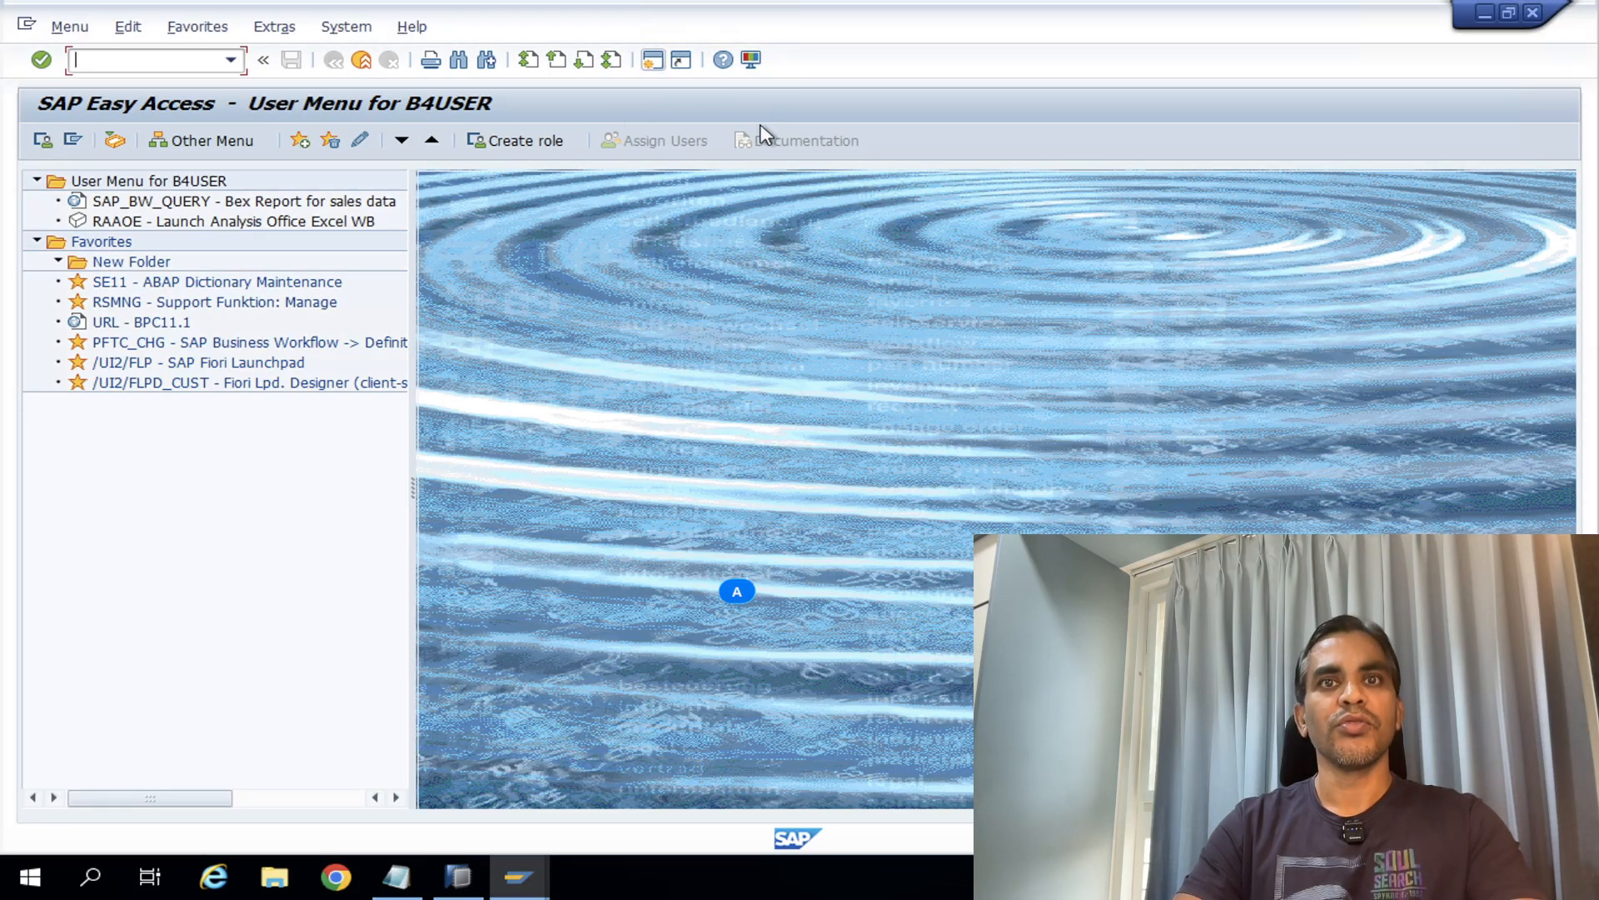
# - Open the SAP GUI options and select Quartz Theme in the theme settings
pyautogui.click(750, 60)
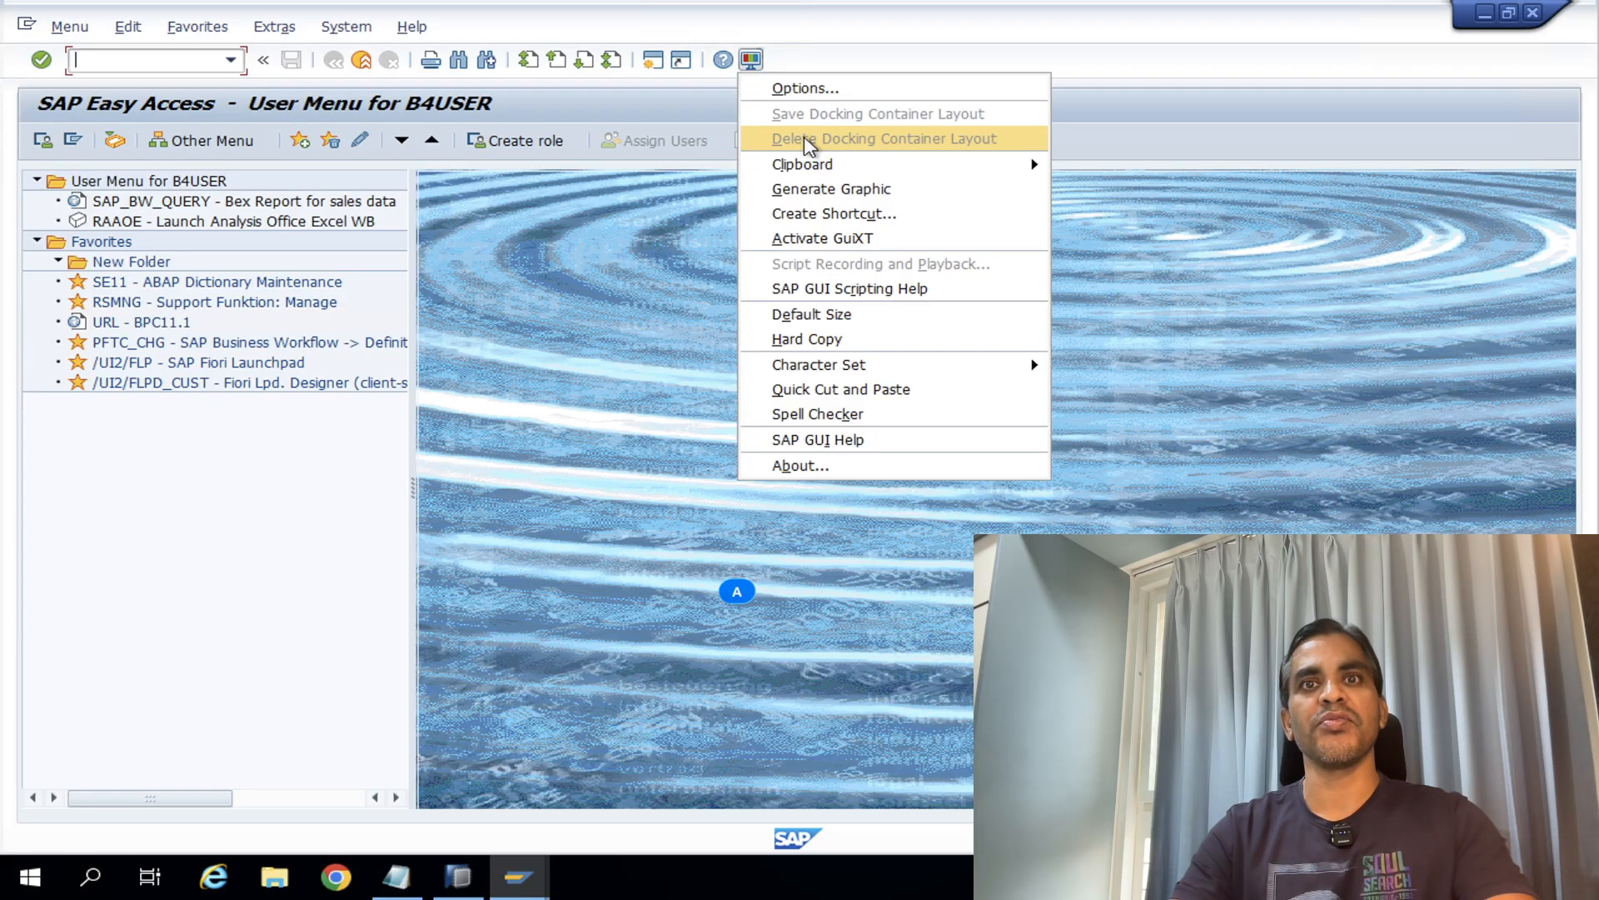
pyautogui.click(812, 88)
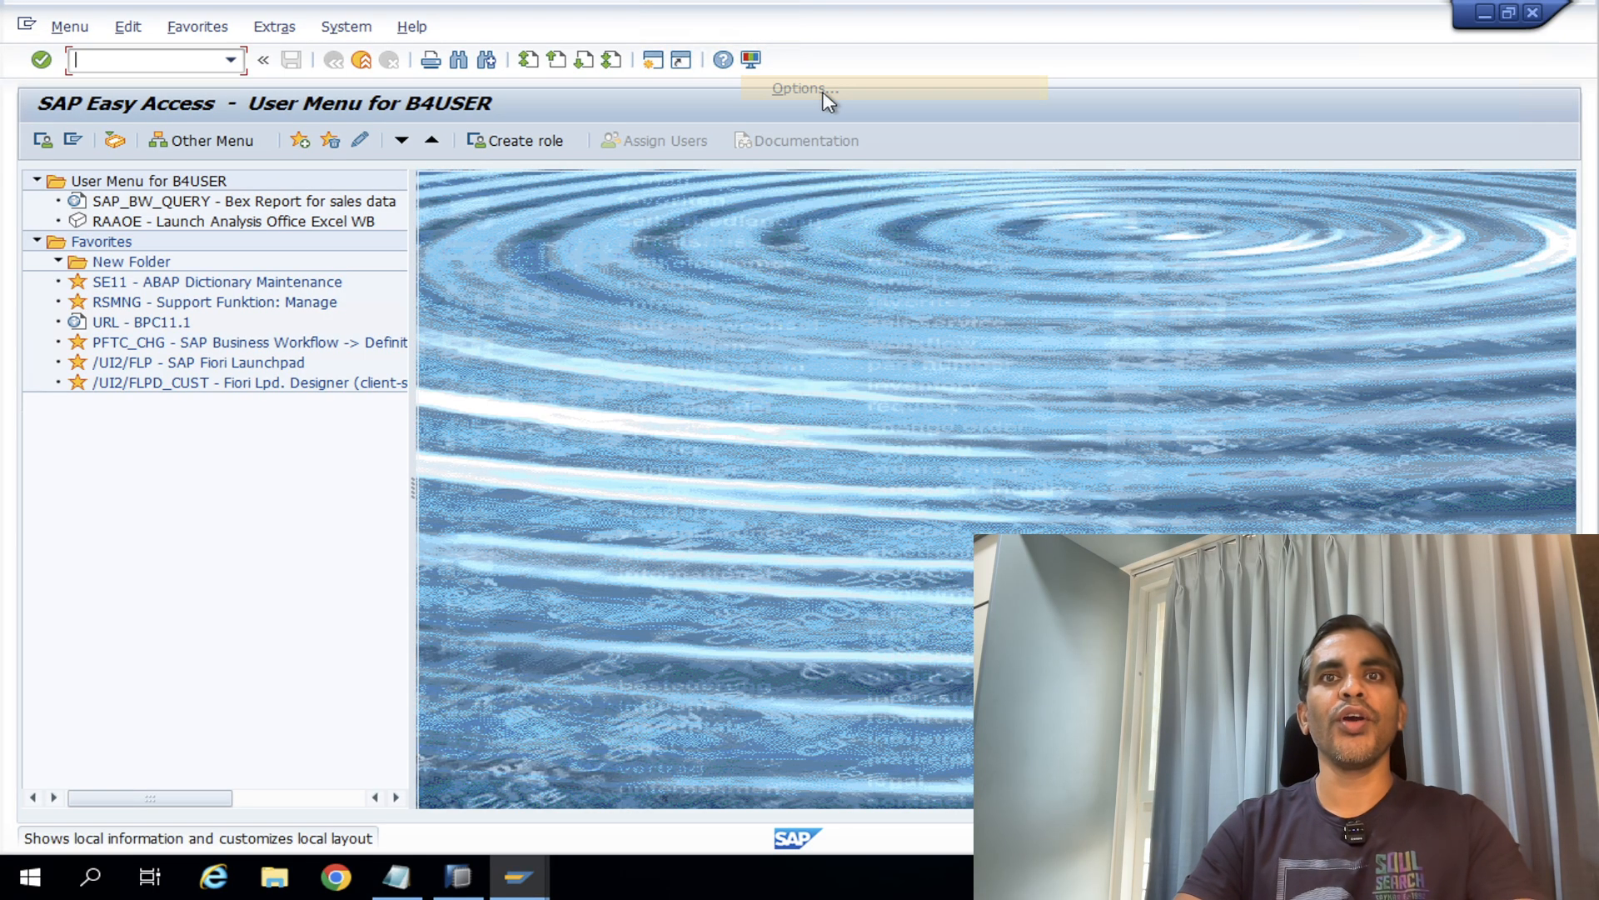
pyautogui.moveTo(679, 153); pyautogui.dragTo(673, 76)
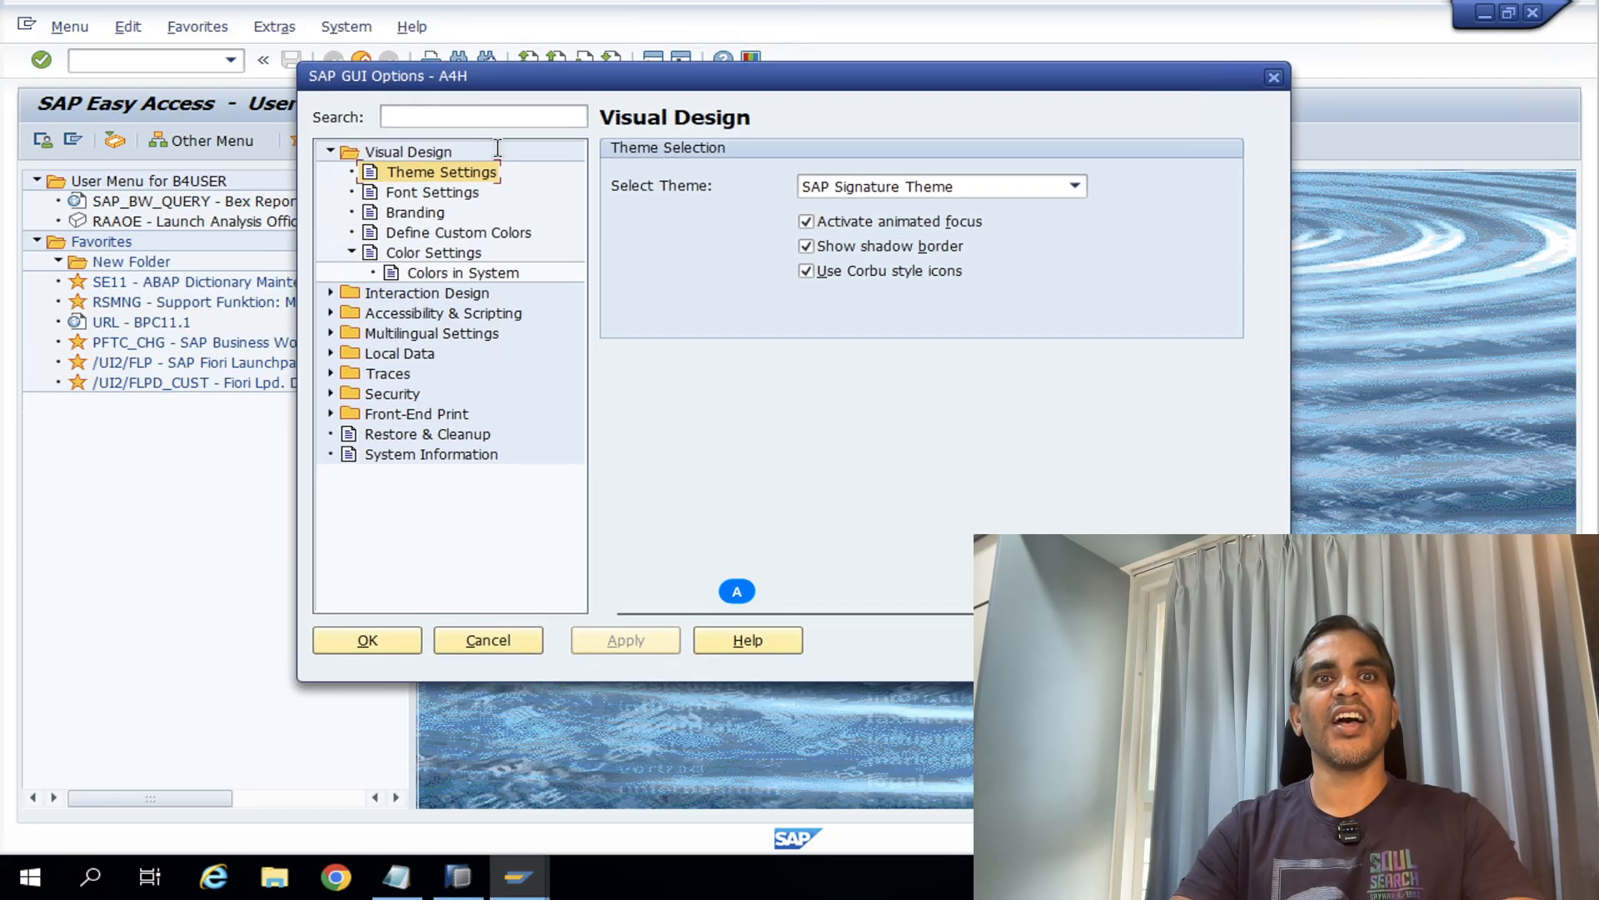
pyautogui.click(854, 188)
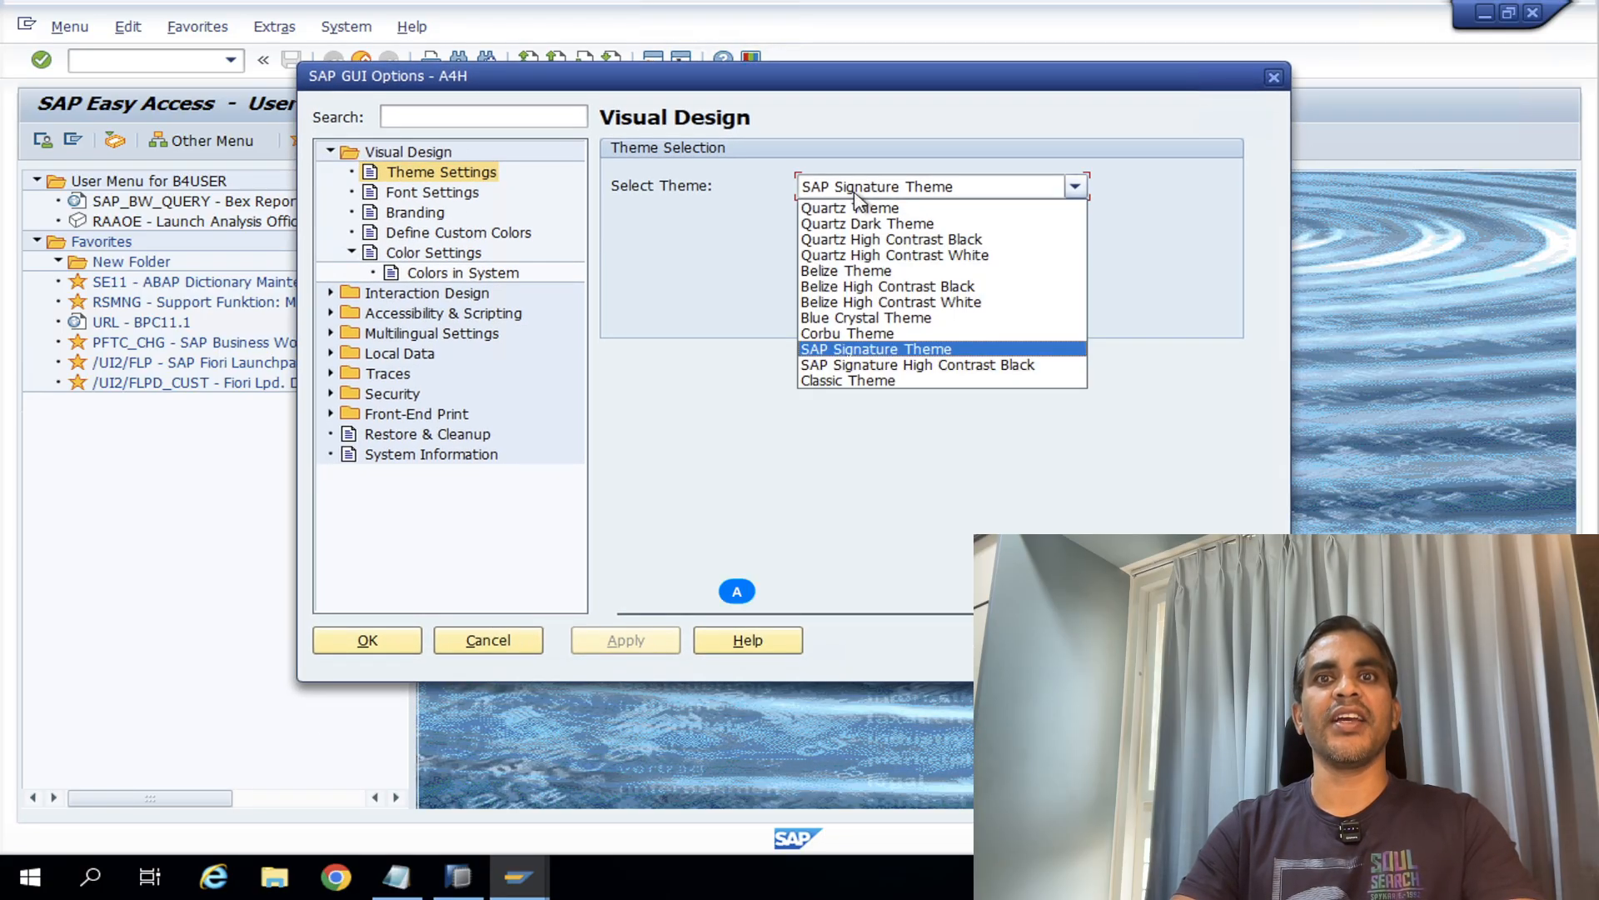
pyautogui.click(599, 285)
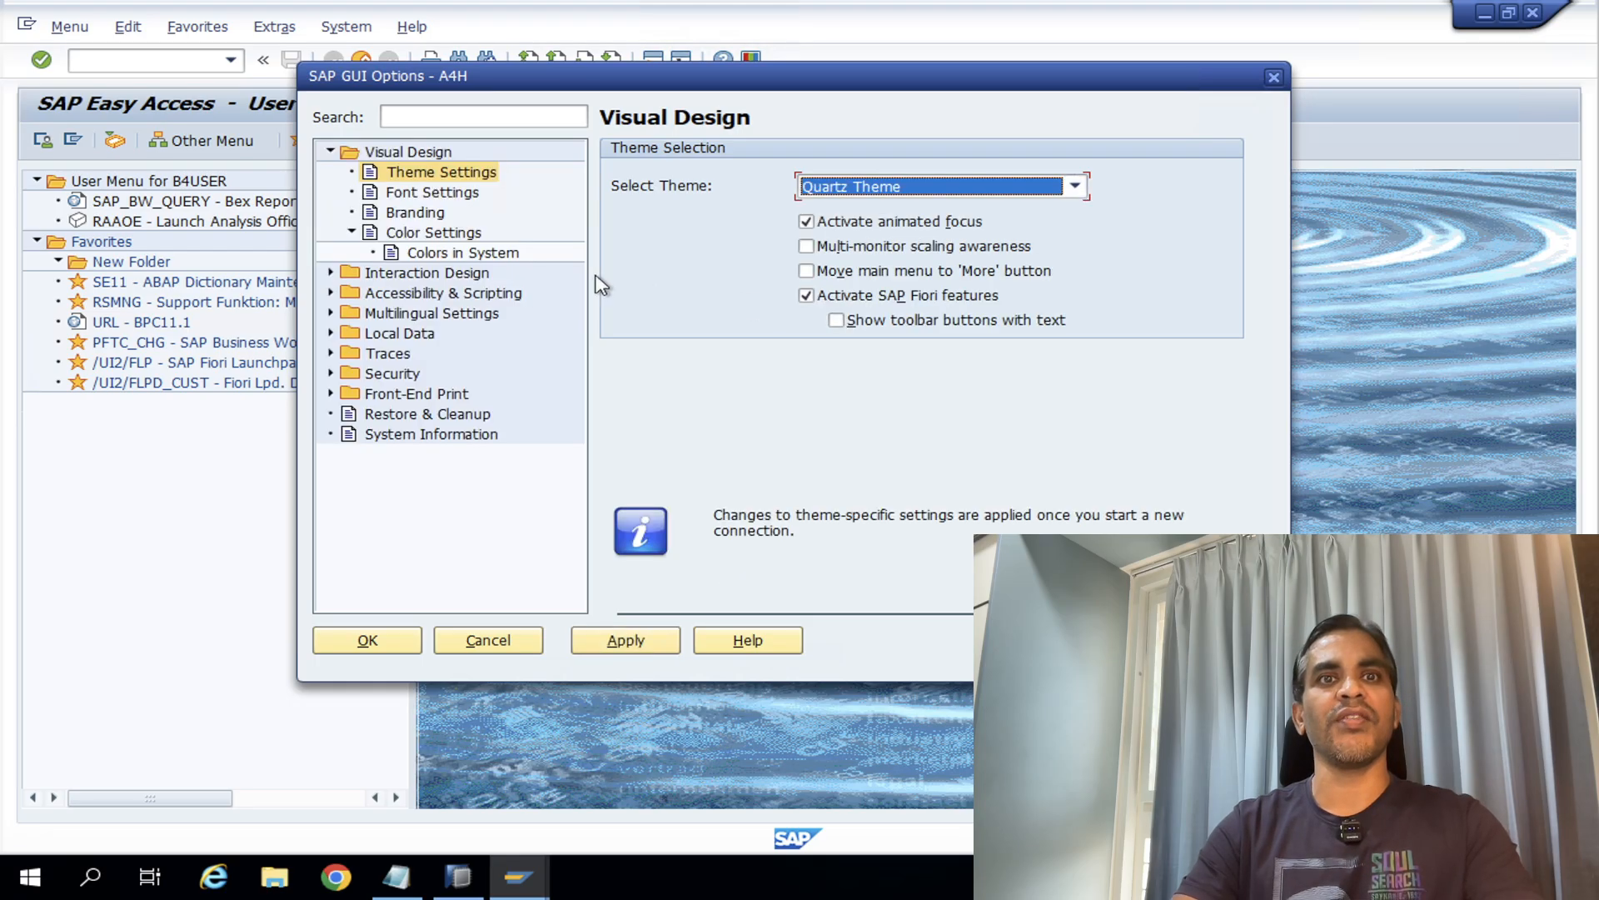
# - Review the font and color settings under Visual Design, and apply and confirm the SAP GUI options
pyautogui.click(379, 195)
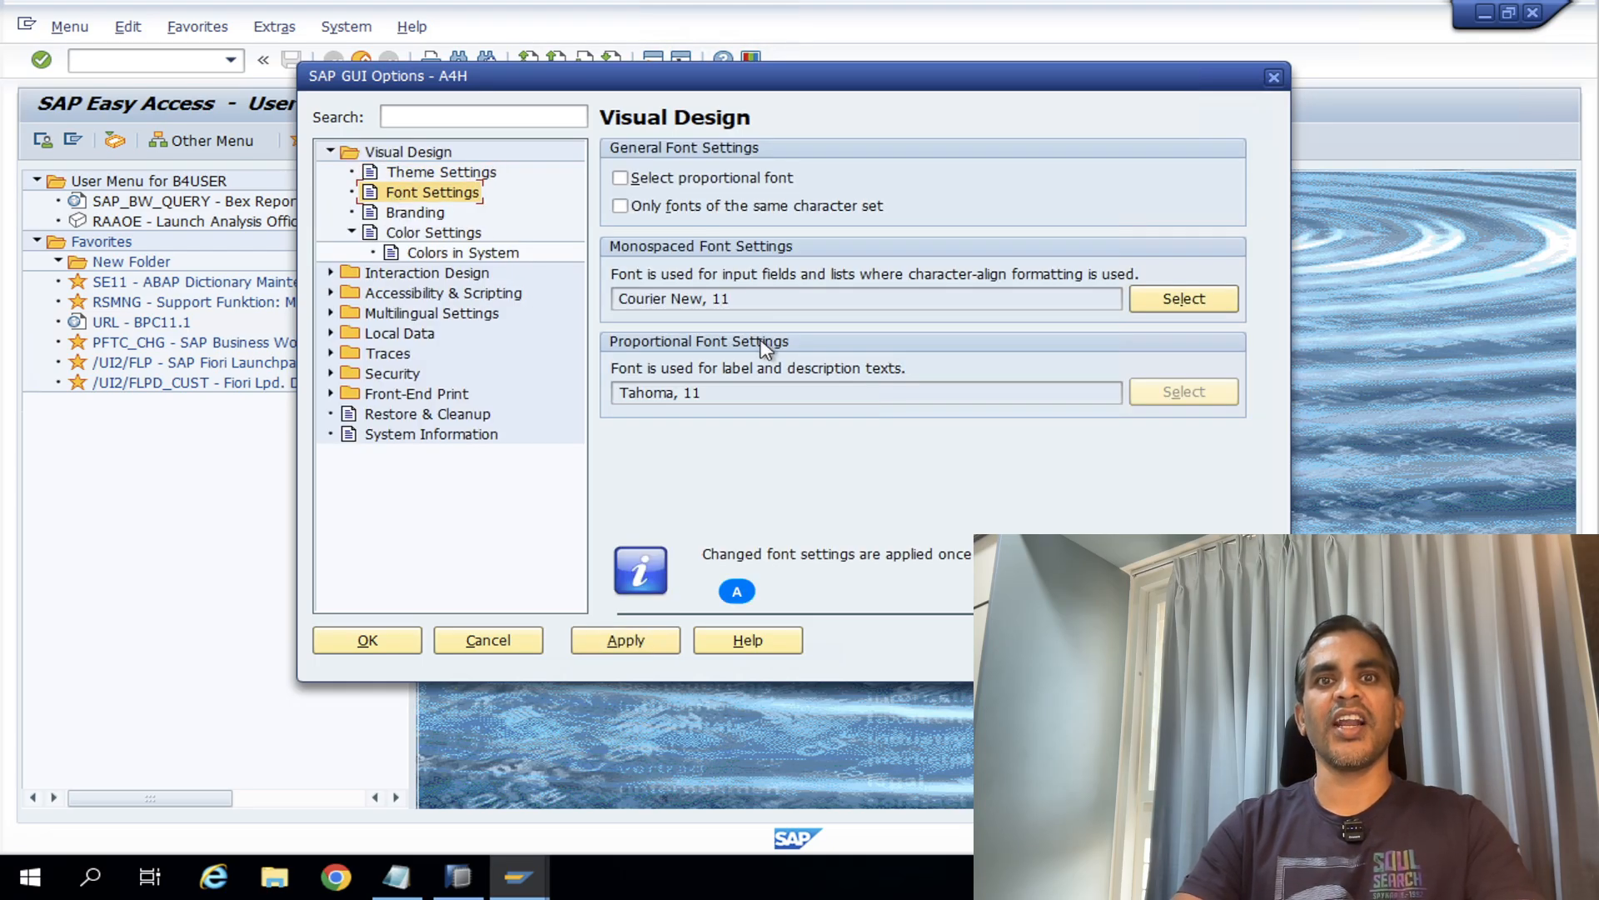
pyautogui.moveTo(733, 298); pyautogui.dragTo(566, 308)
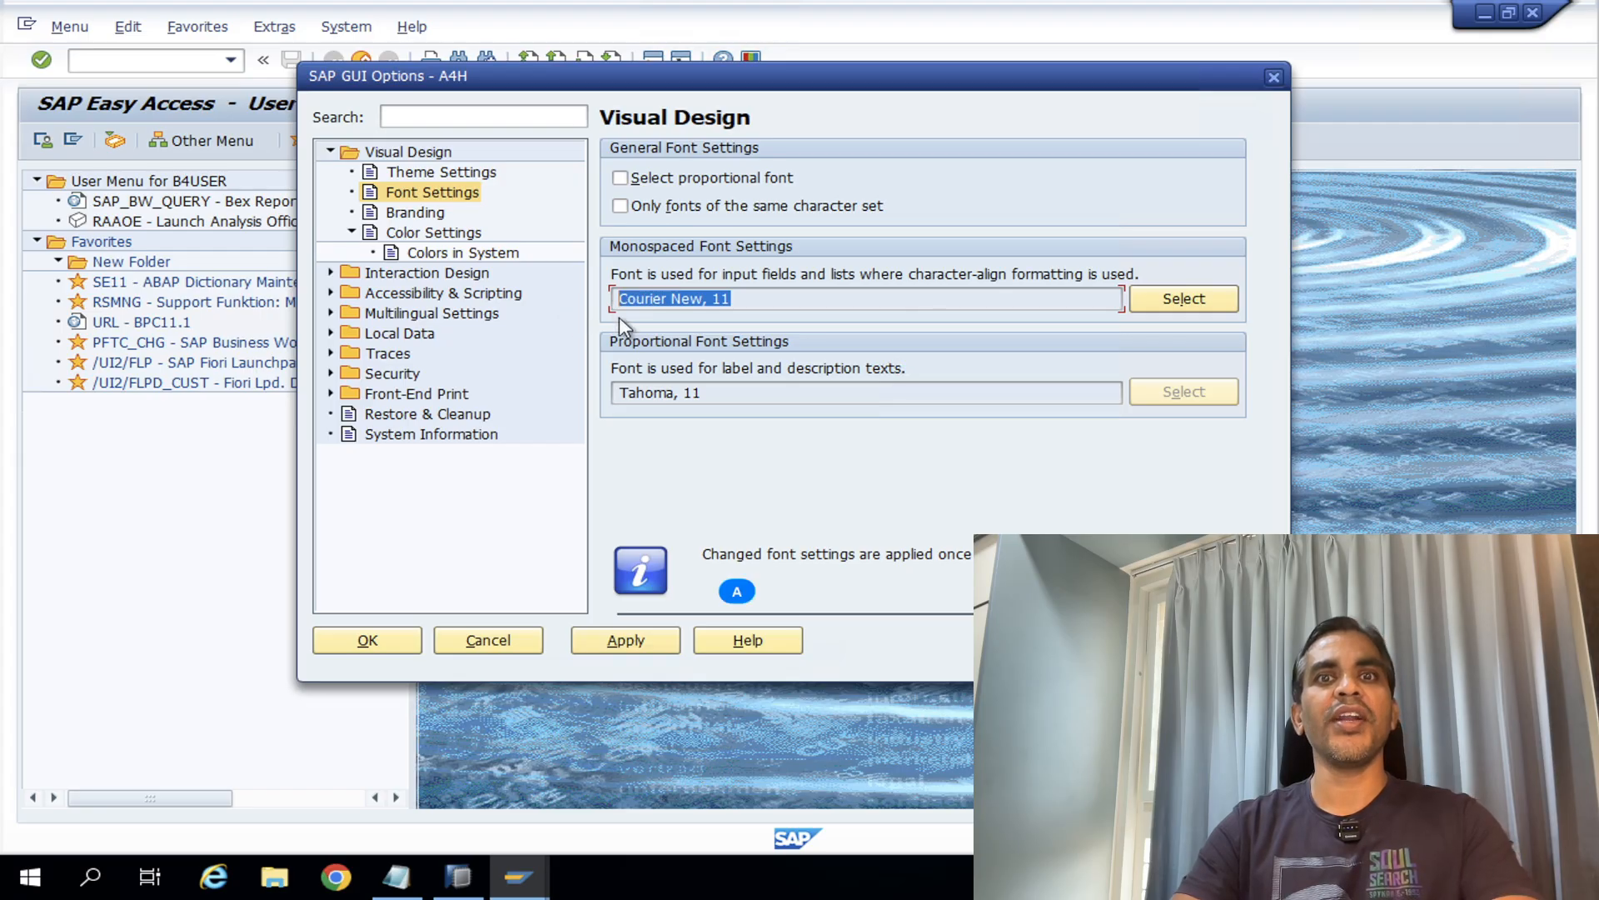
pyautogui.click(450, 252)
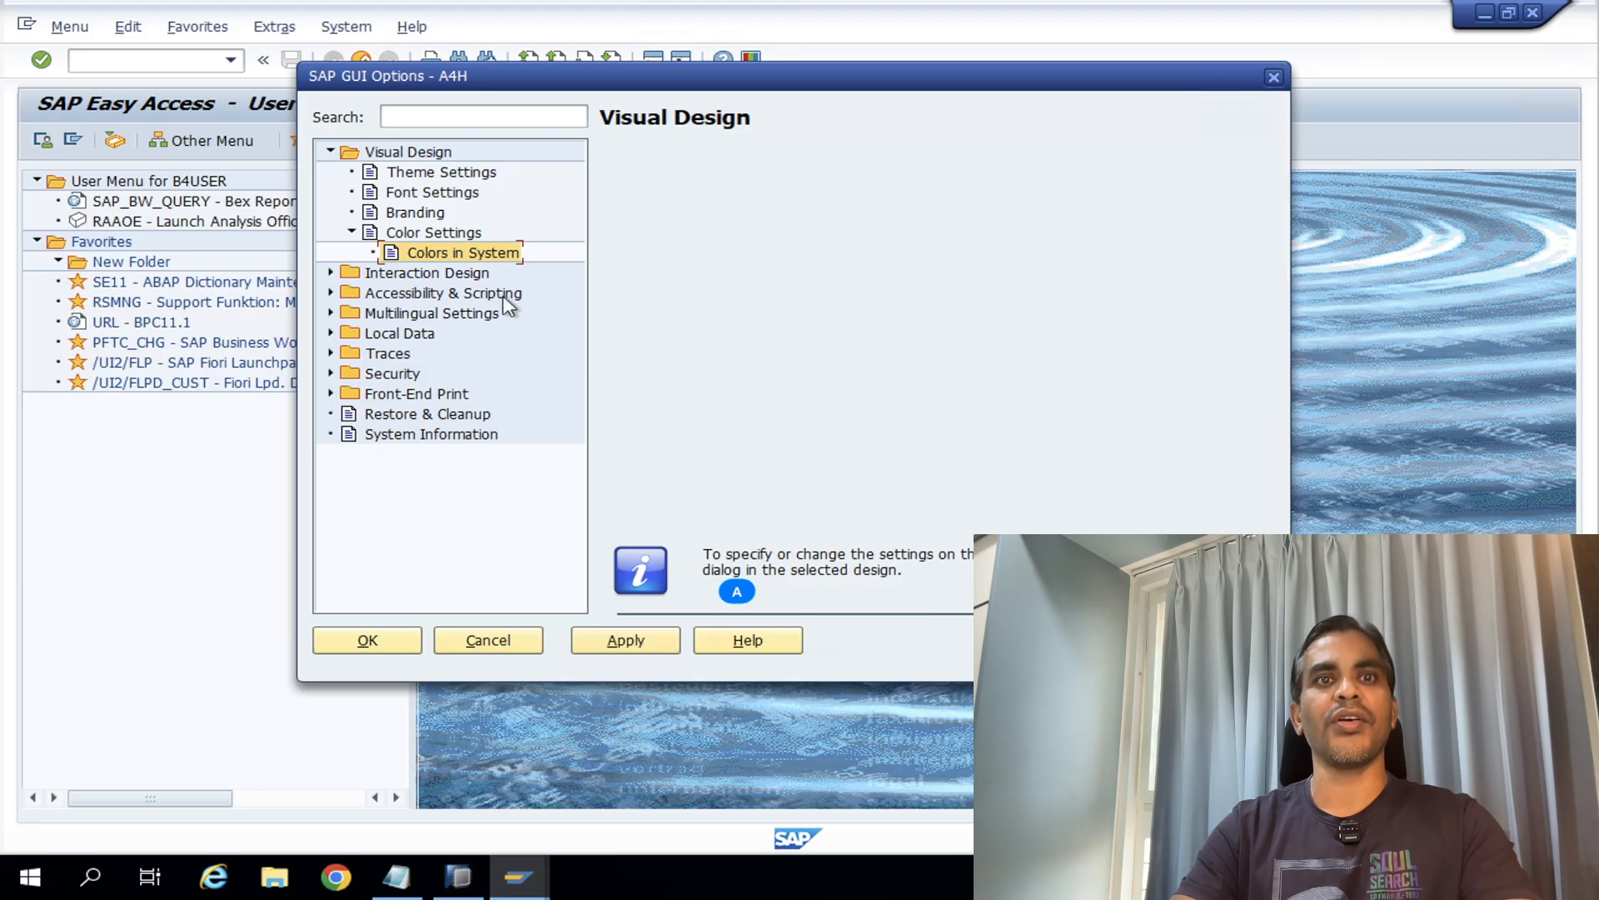
pyautogui.click(468, 238)
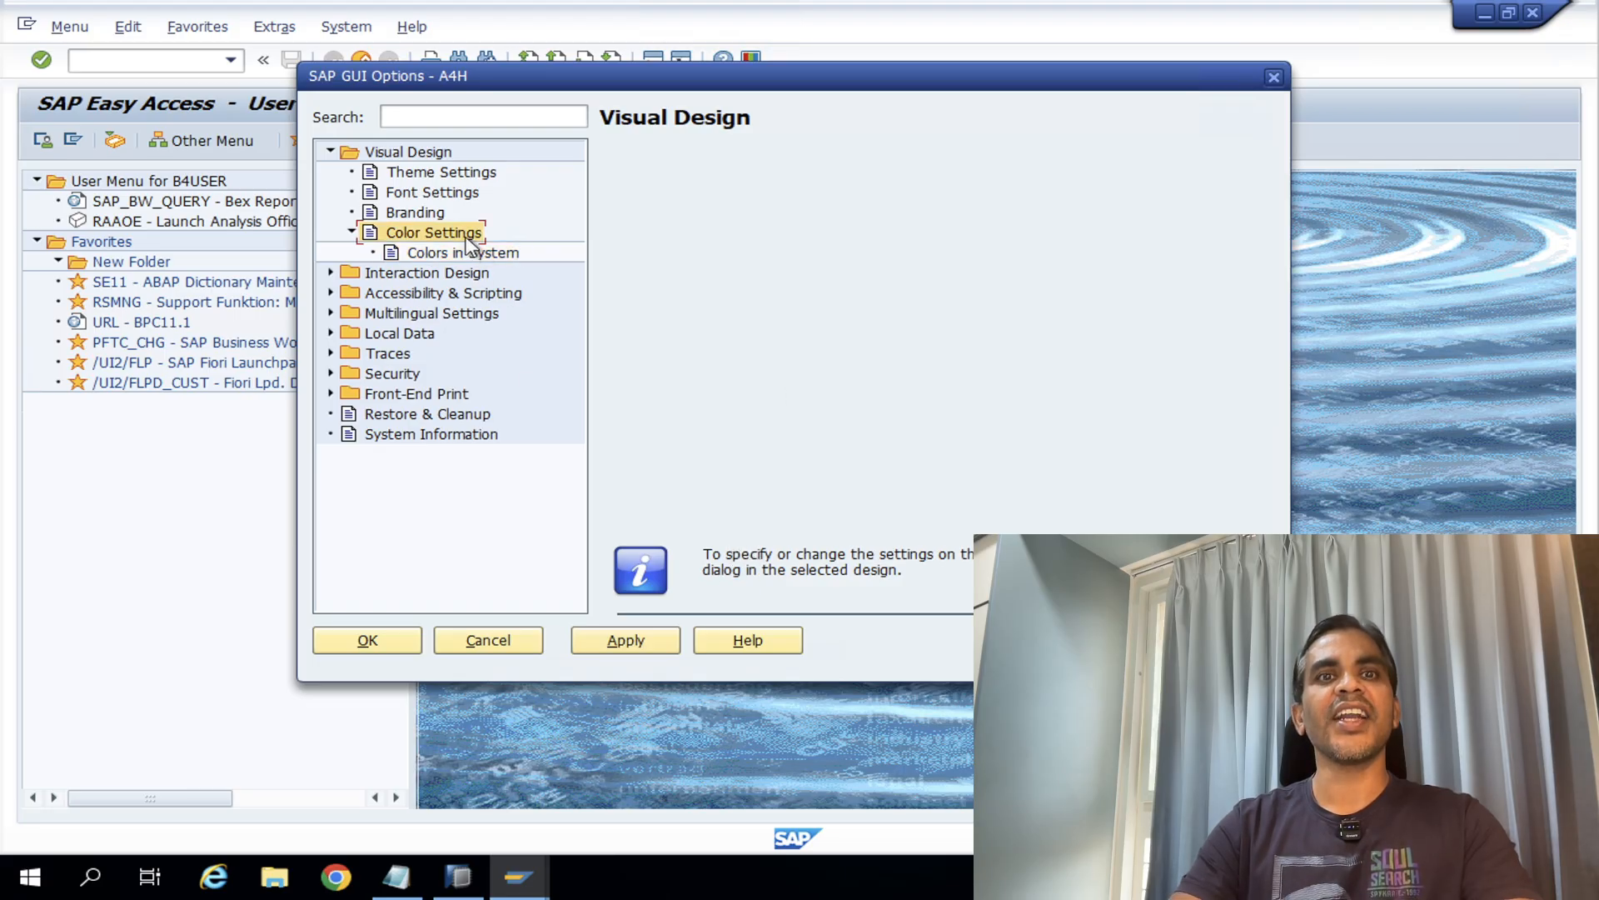
pyautogui.click(466, 238)
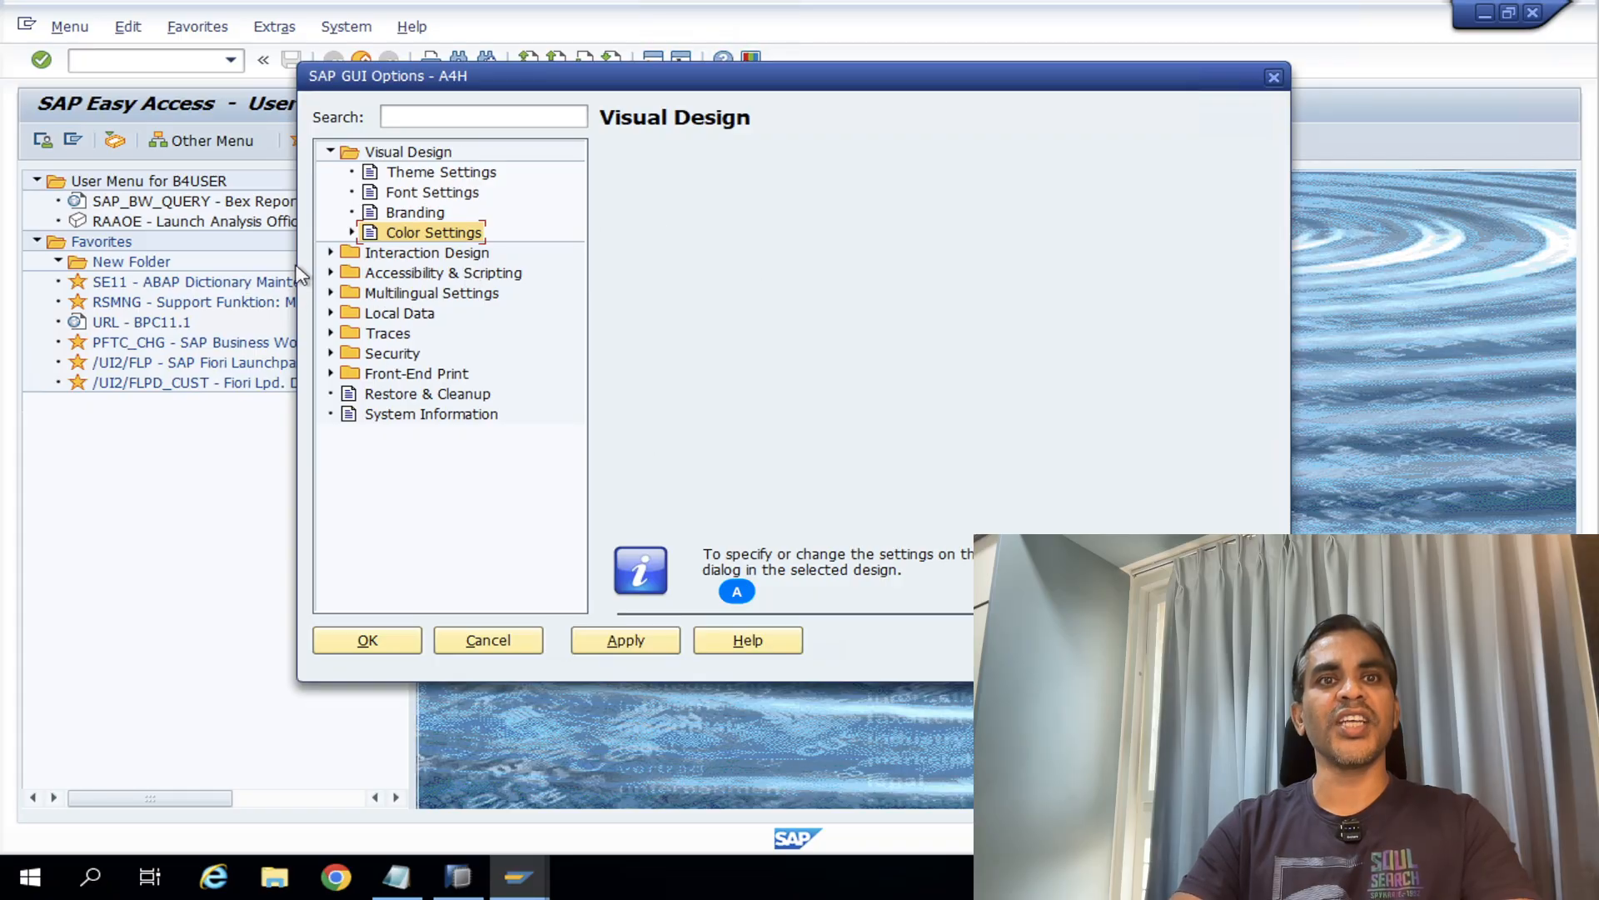
pyautogui.click(627, 641)
pyautogui.click(367, 641)
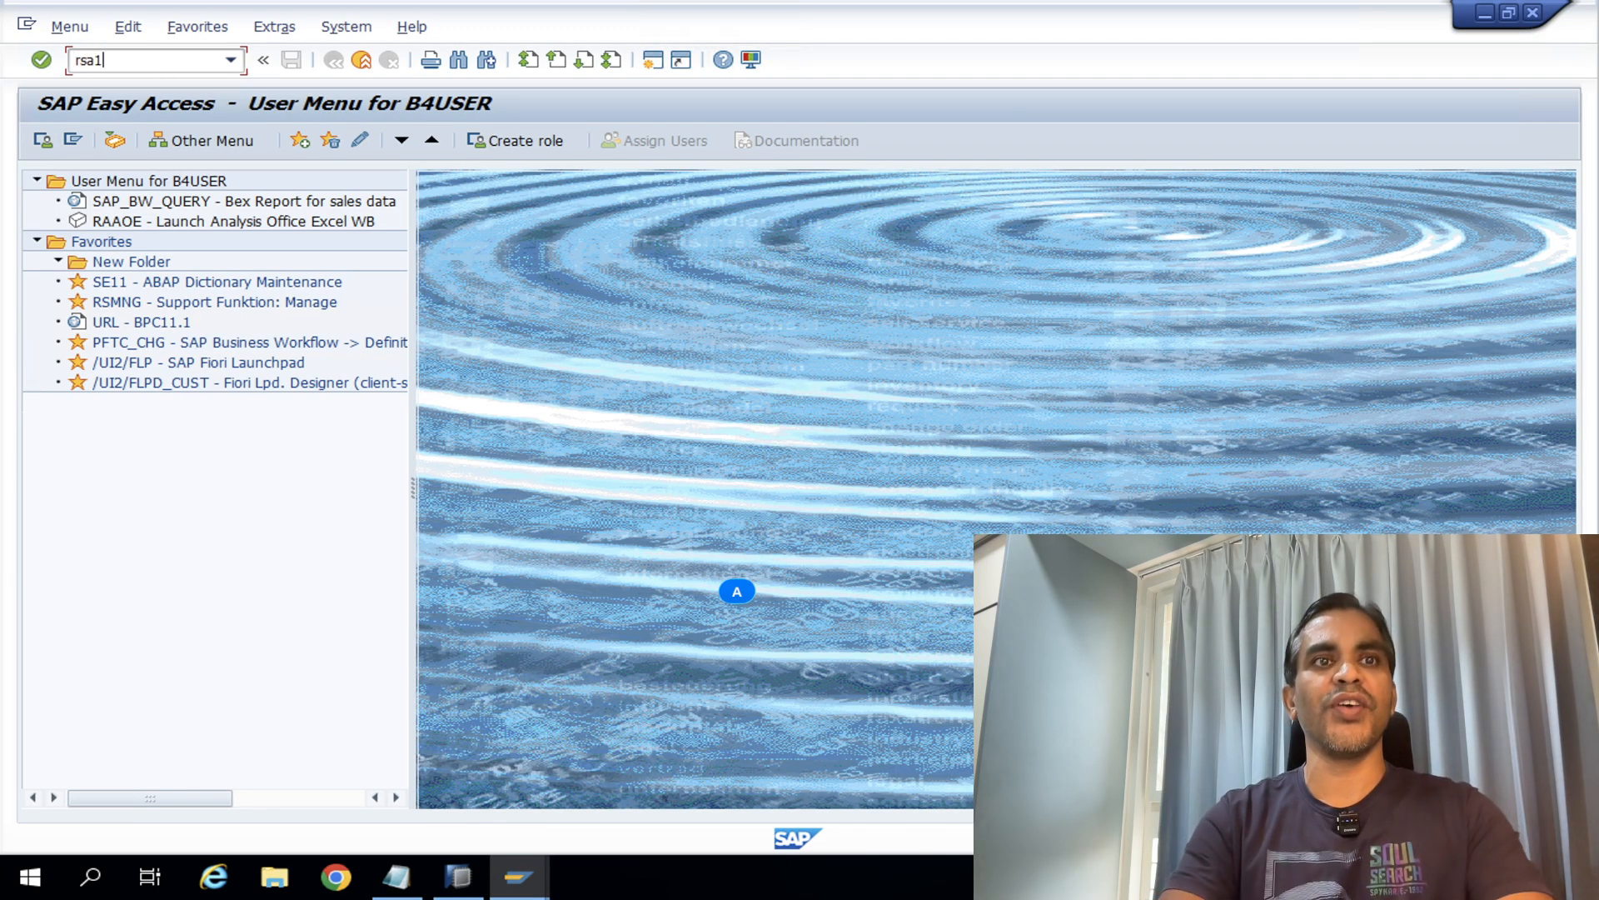
# - Run transaction rsa1 and dismiss the information message about the unplanned report
pyautogui.press('Return')
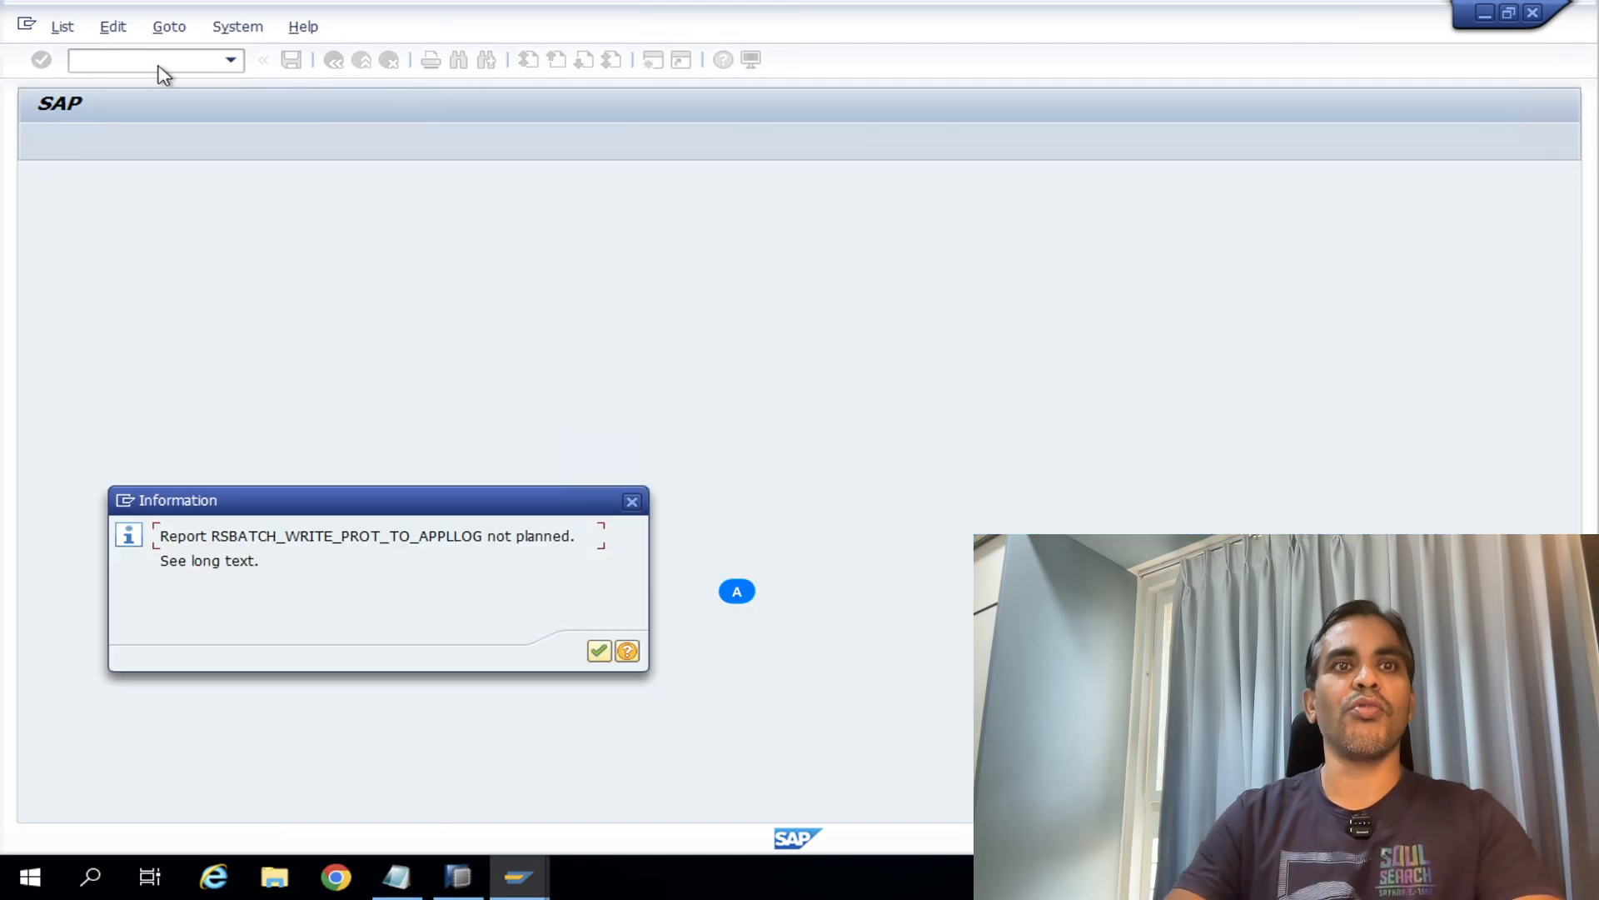
pyautogui.moveTo(436, 507); pyautogui.dragTo(713, 312)
pyautogui.click(876, 456)
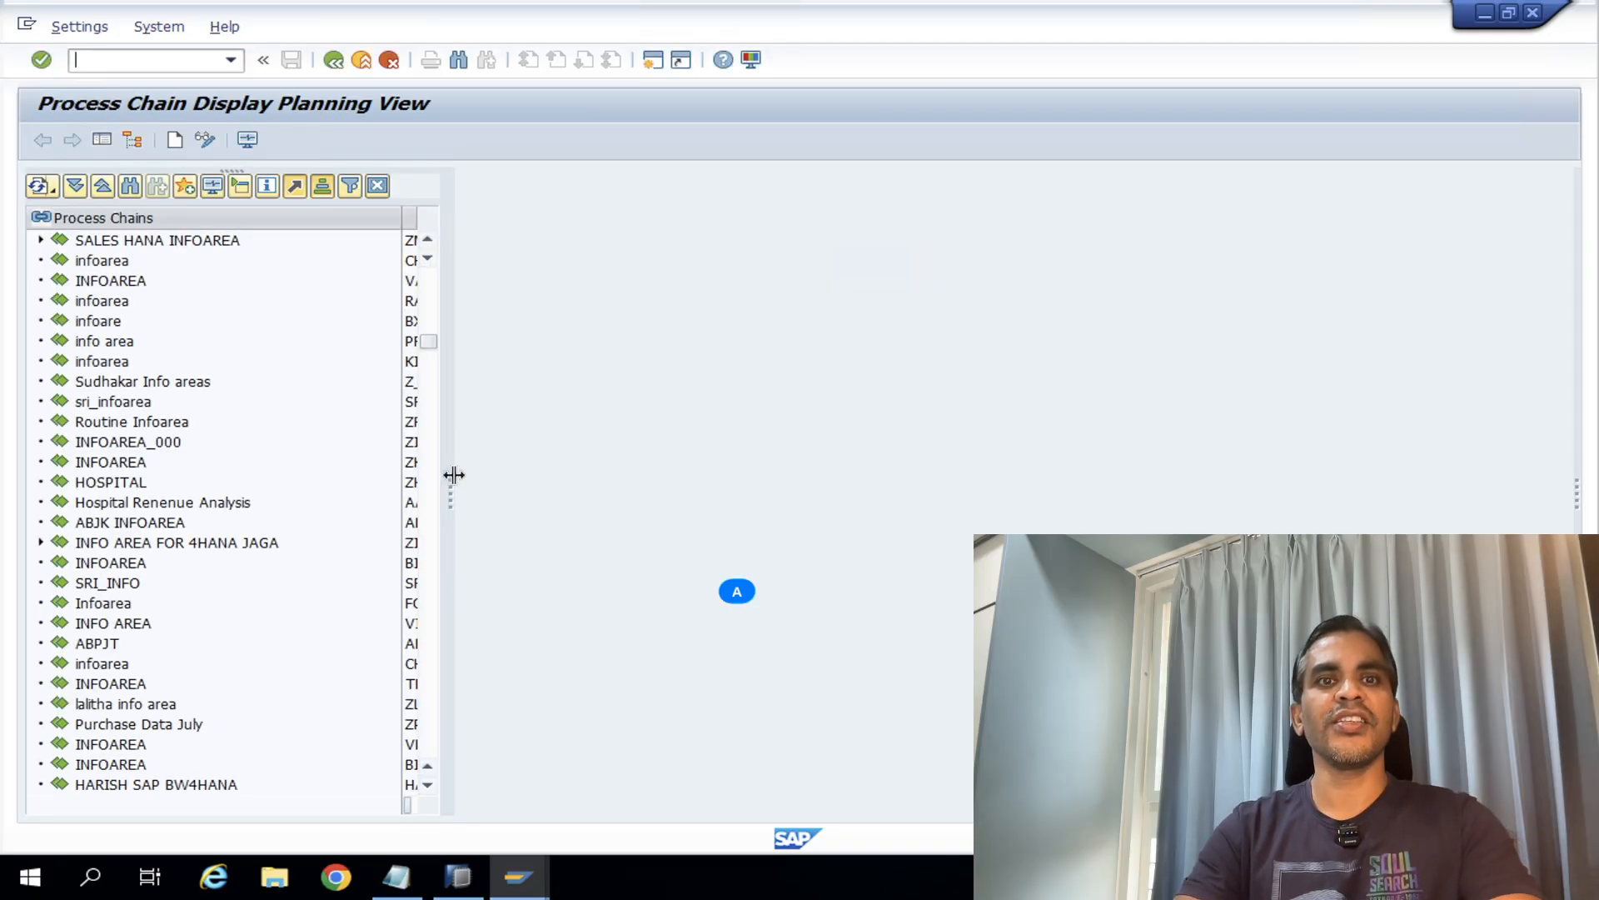
# - Widen the Process Chains tree to reveal the technical names, browse its entries, and show the Administration navigation area
pyautogui.moveTo(454, 481); pyautogui.dragTo(647, 471)
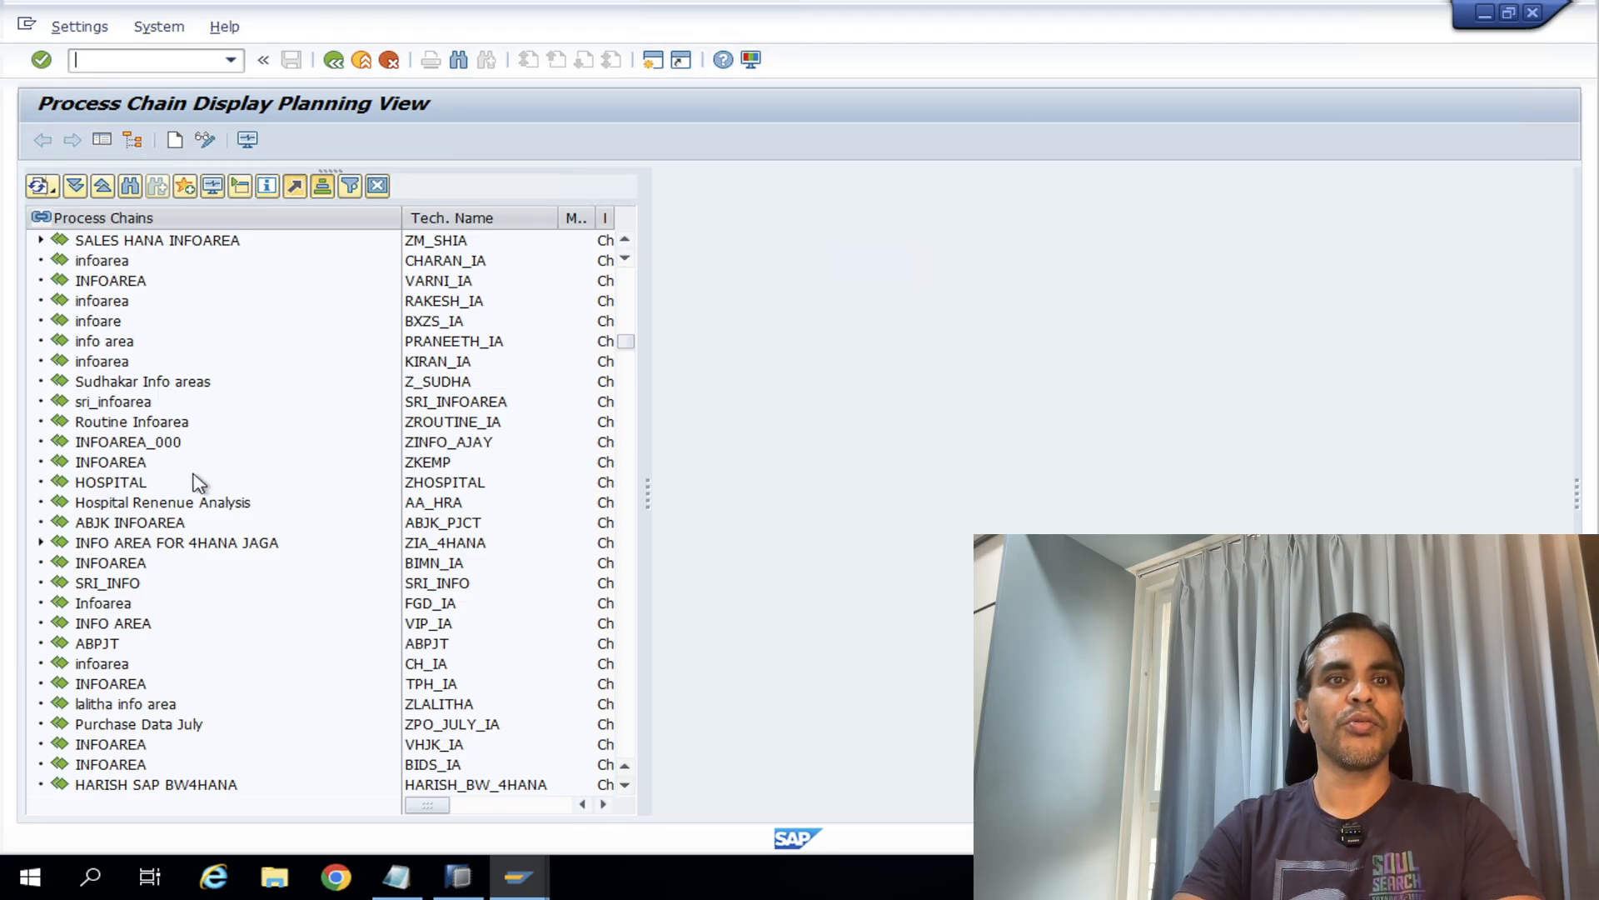
pyautogui.scroll(-2, 125, 384)
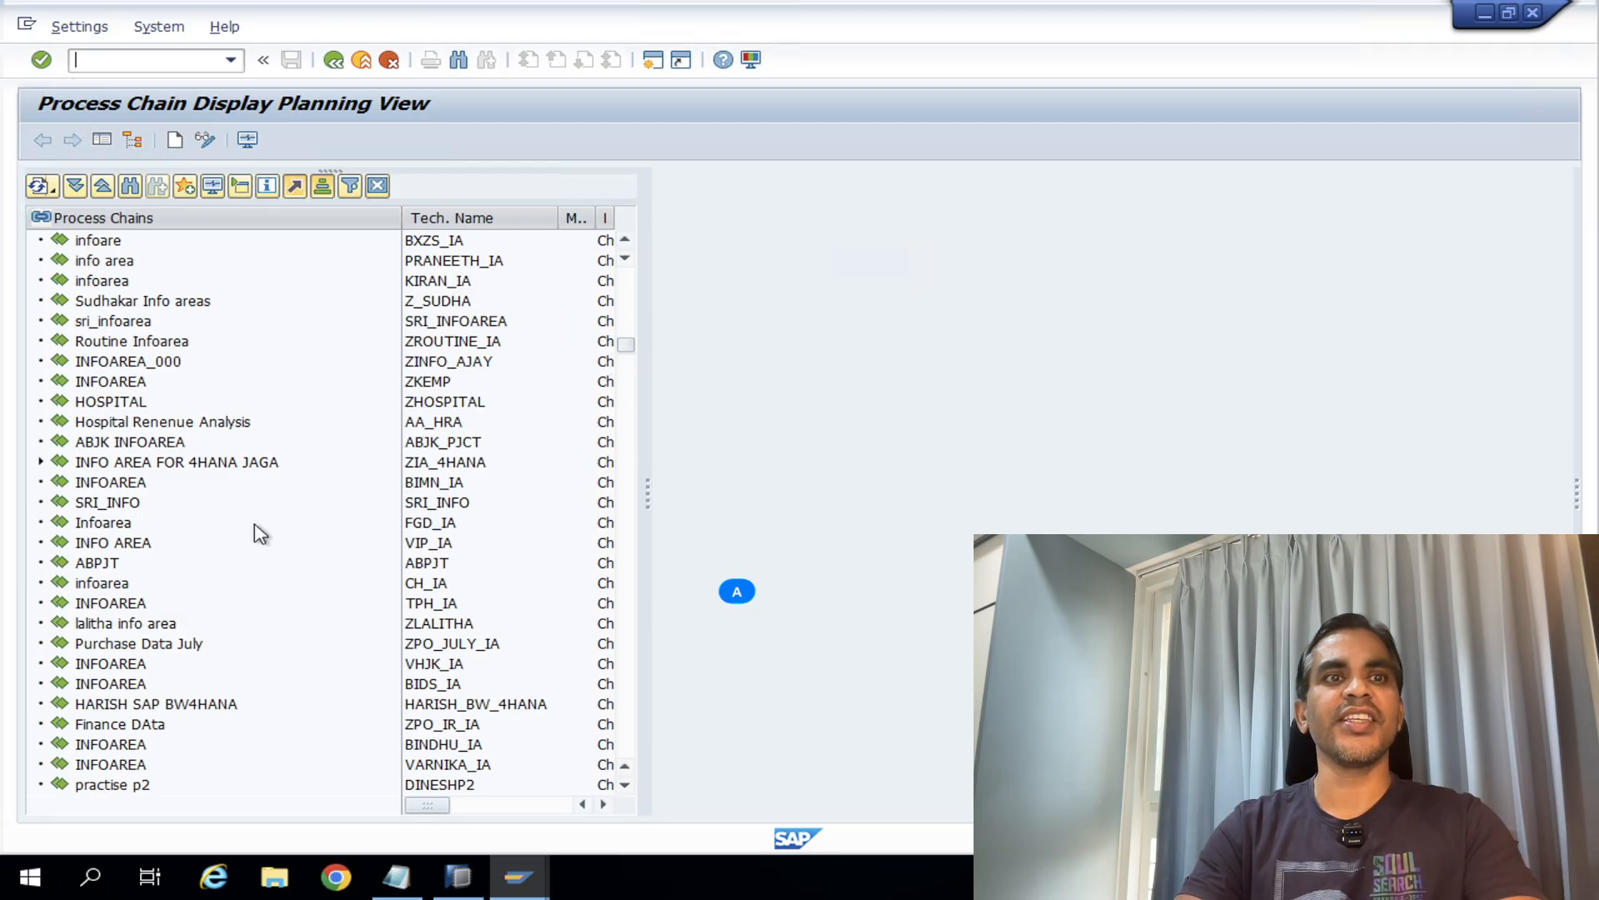
pyautogui.scroll(-7, 258, 533)
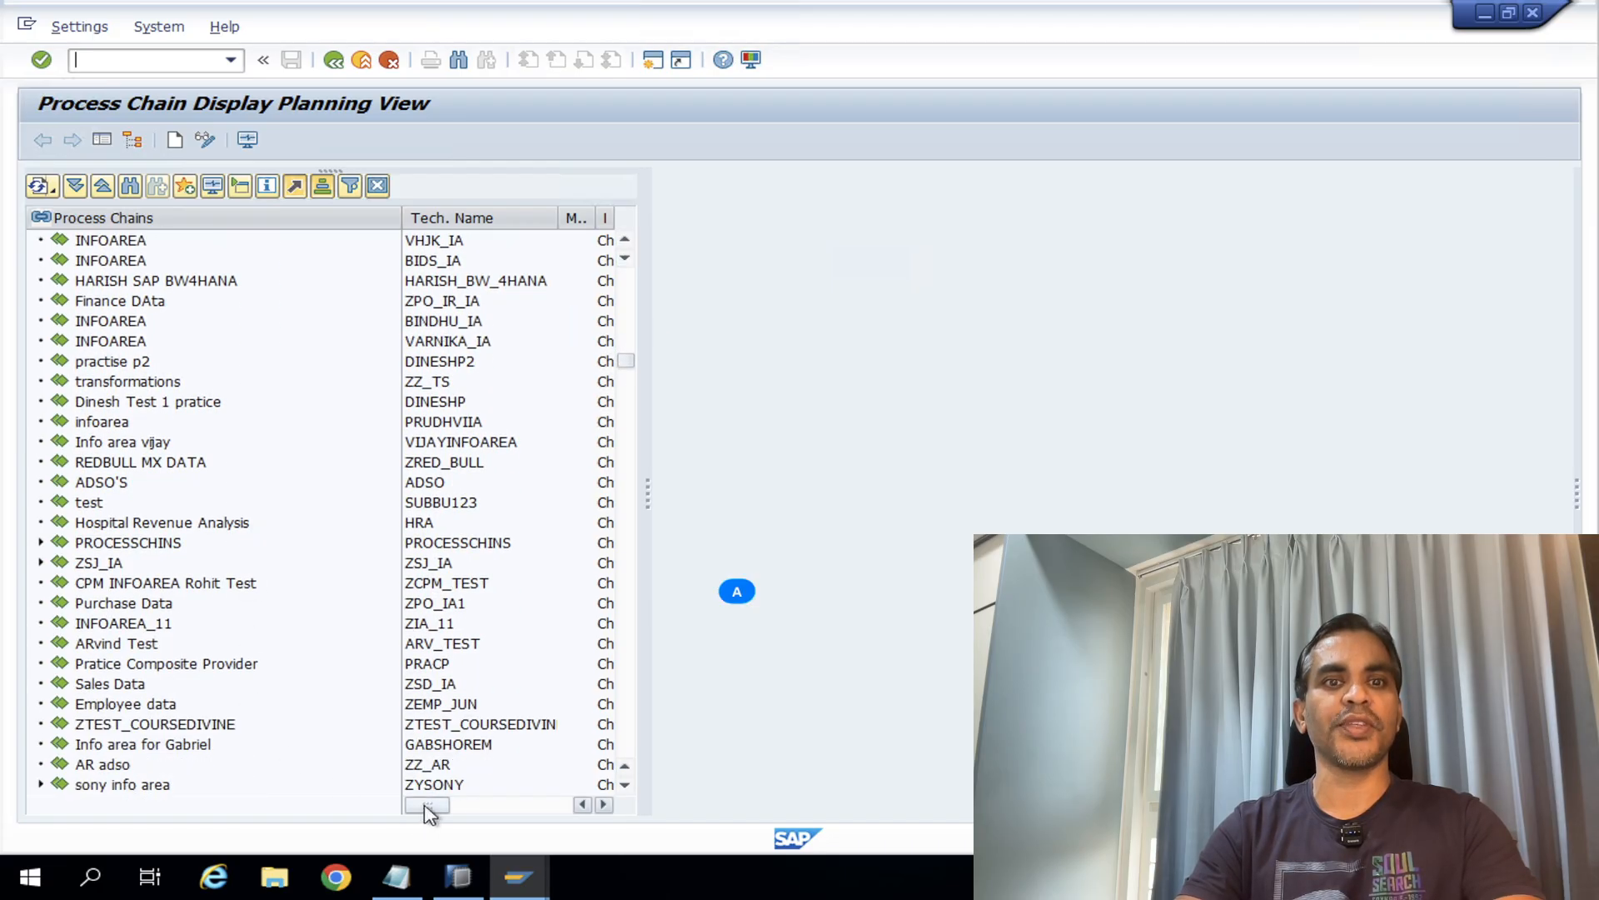
pyautogui.scroll(-2, 204, 525)
pyautogui.scroll(4, 200, 526)
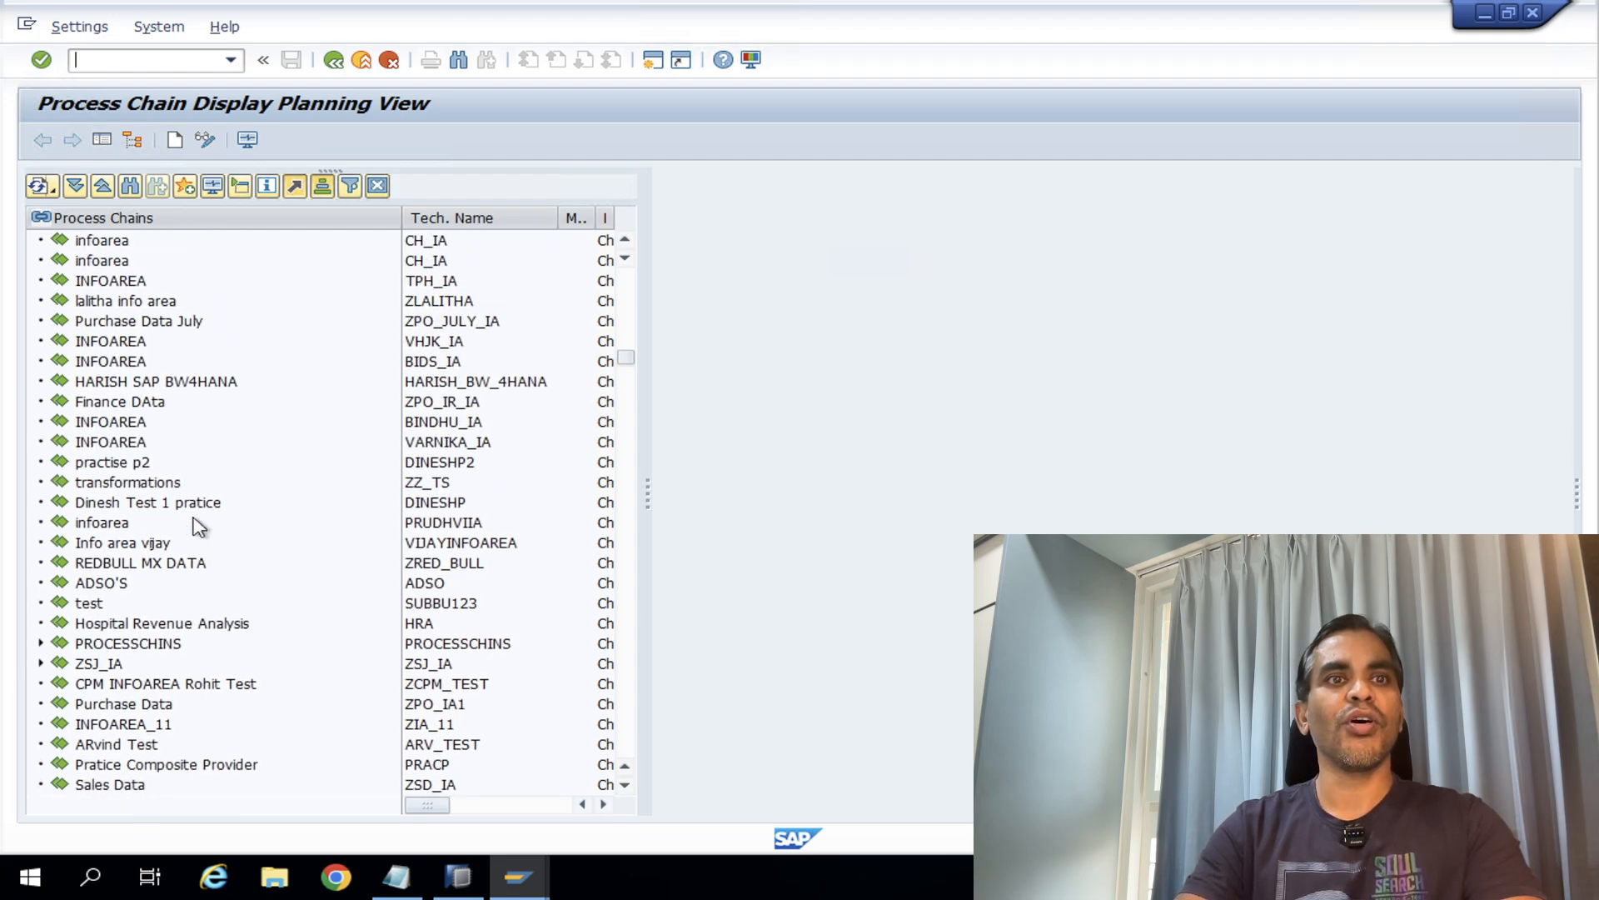
pyautogui.scroll(11, 198, 524)
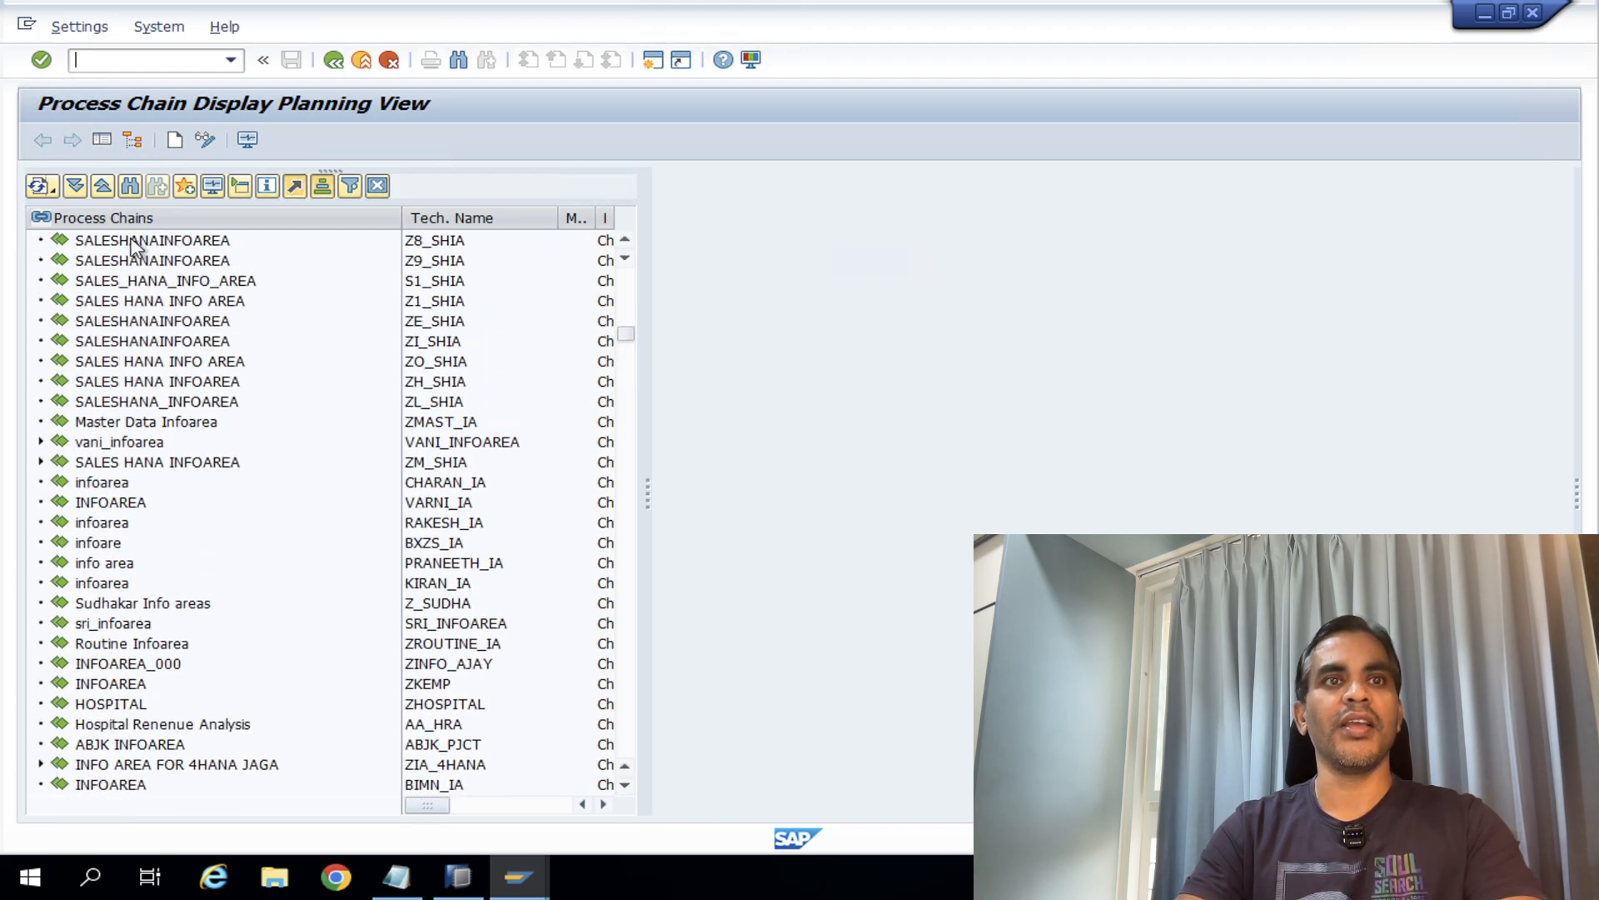
pyautogui.click(103, 140)
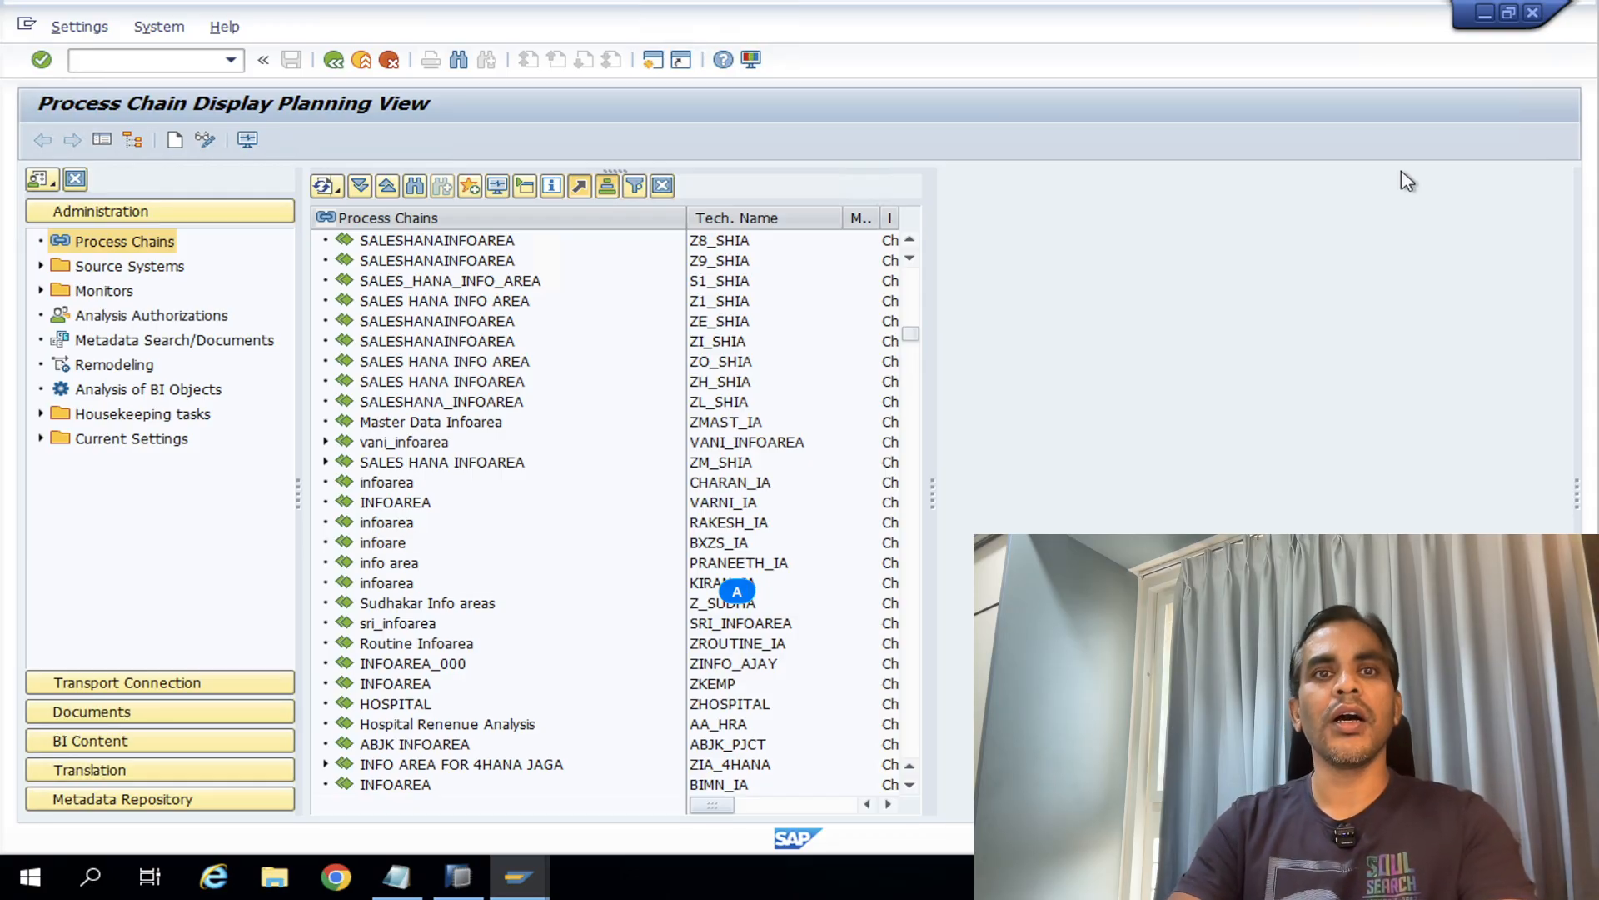
# - Minimize the SAP GUI windows, switch to SAP HANA Studio, and collapse and re-expand Data Sources in the A4H_400 project
pyautogui.click(1484, 12)
pyautogui.click(1353, 18)
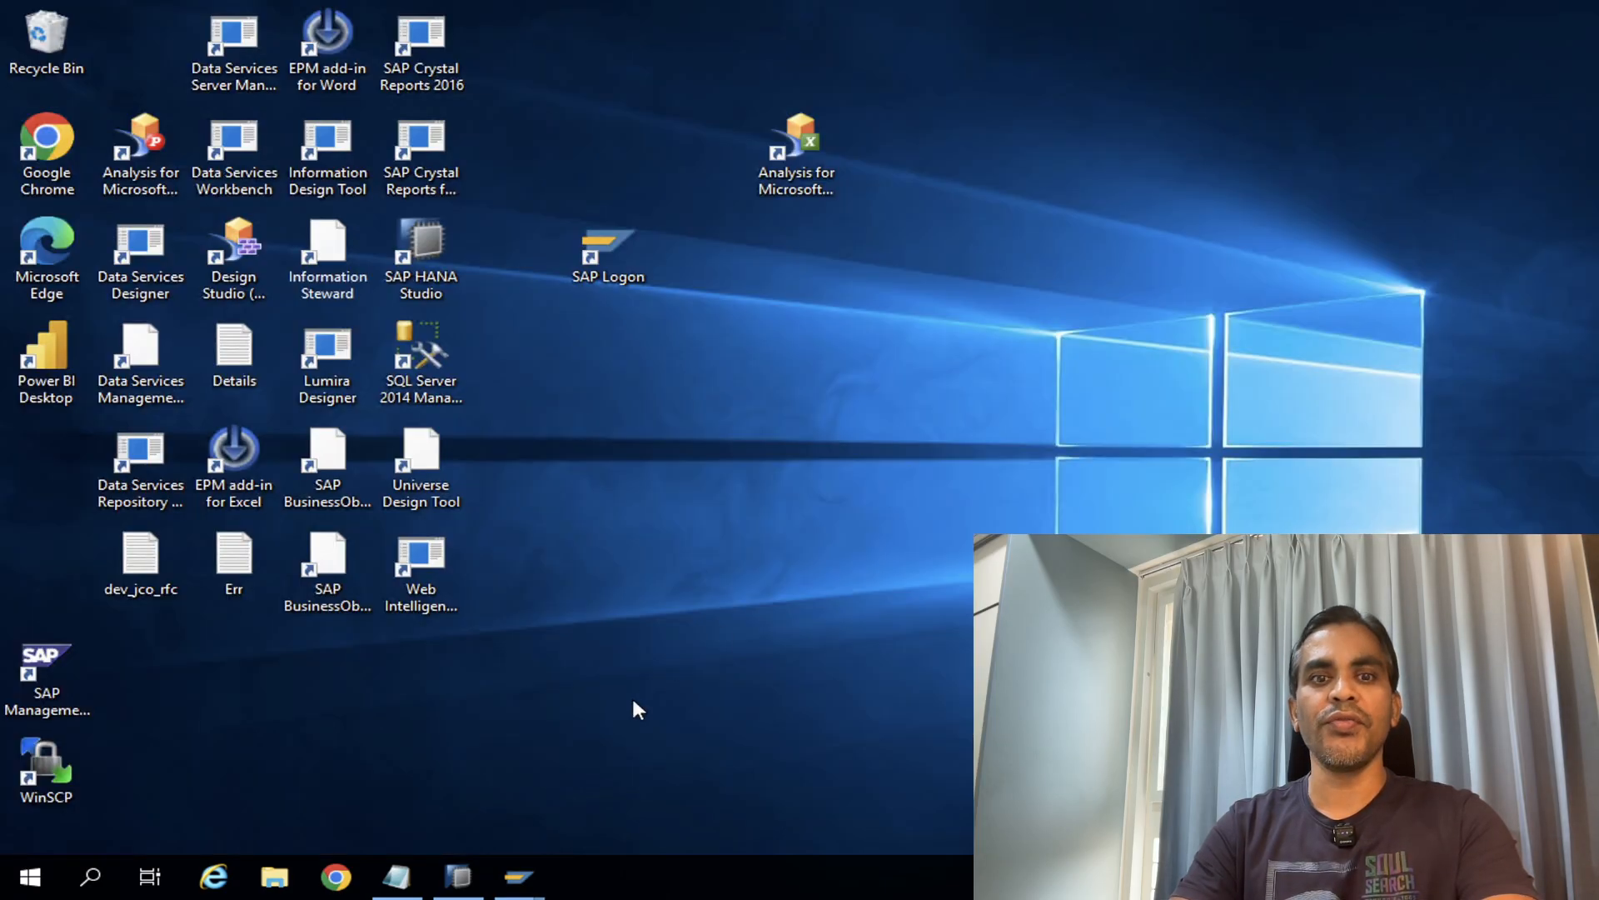
pyautogui.click(459, 879)
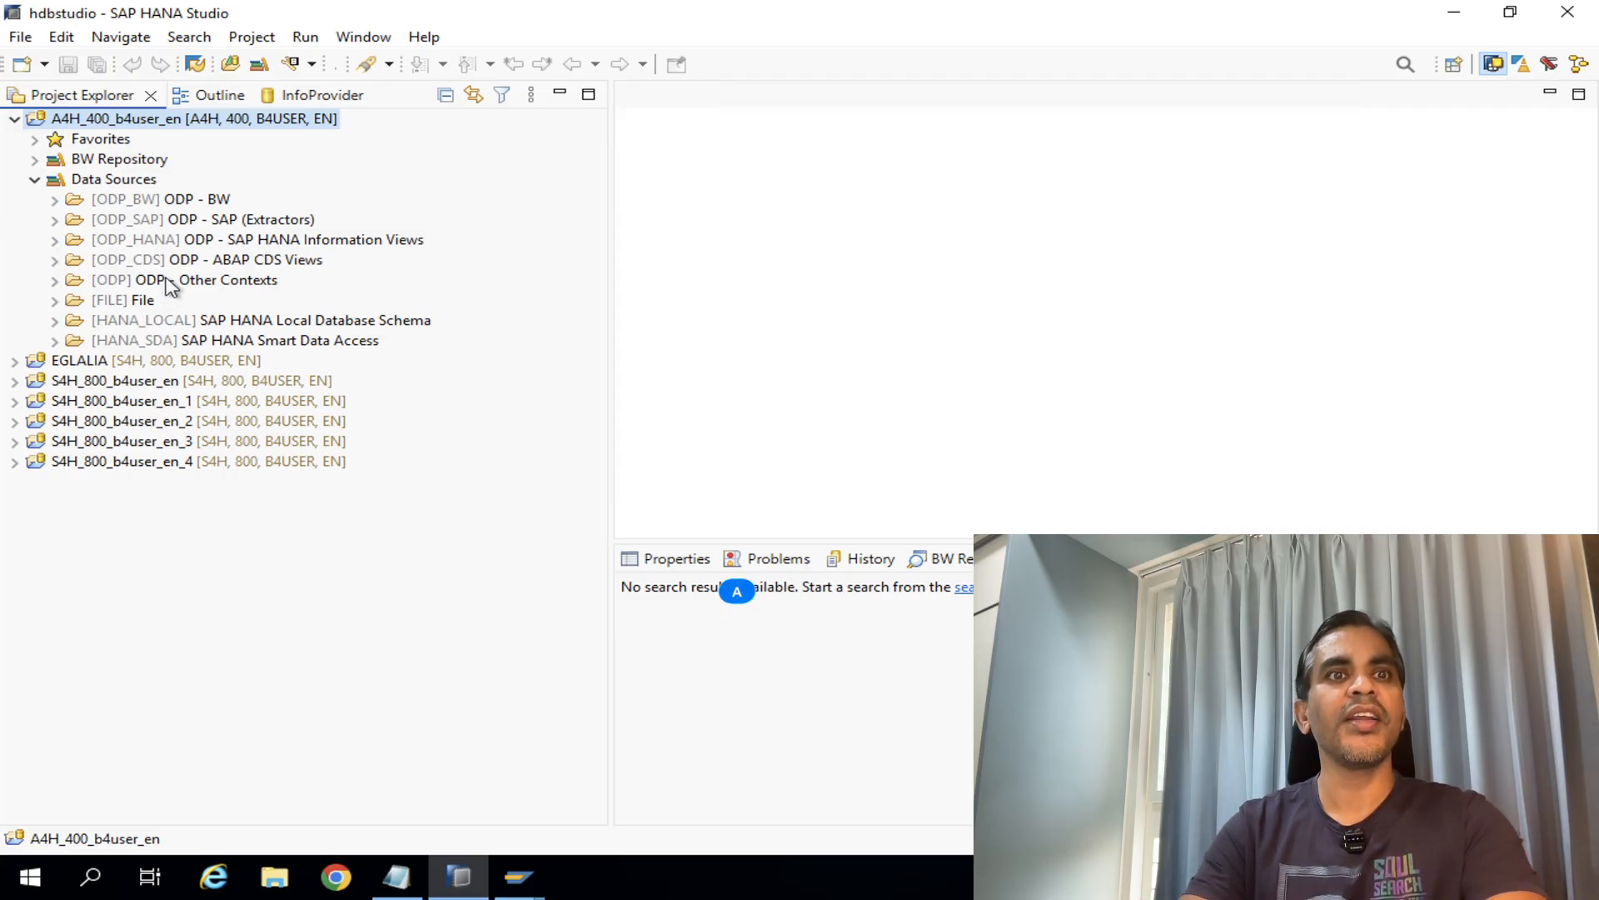
pyautogui.click(34, 181)
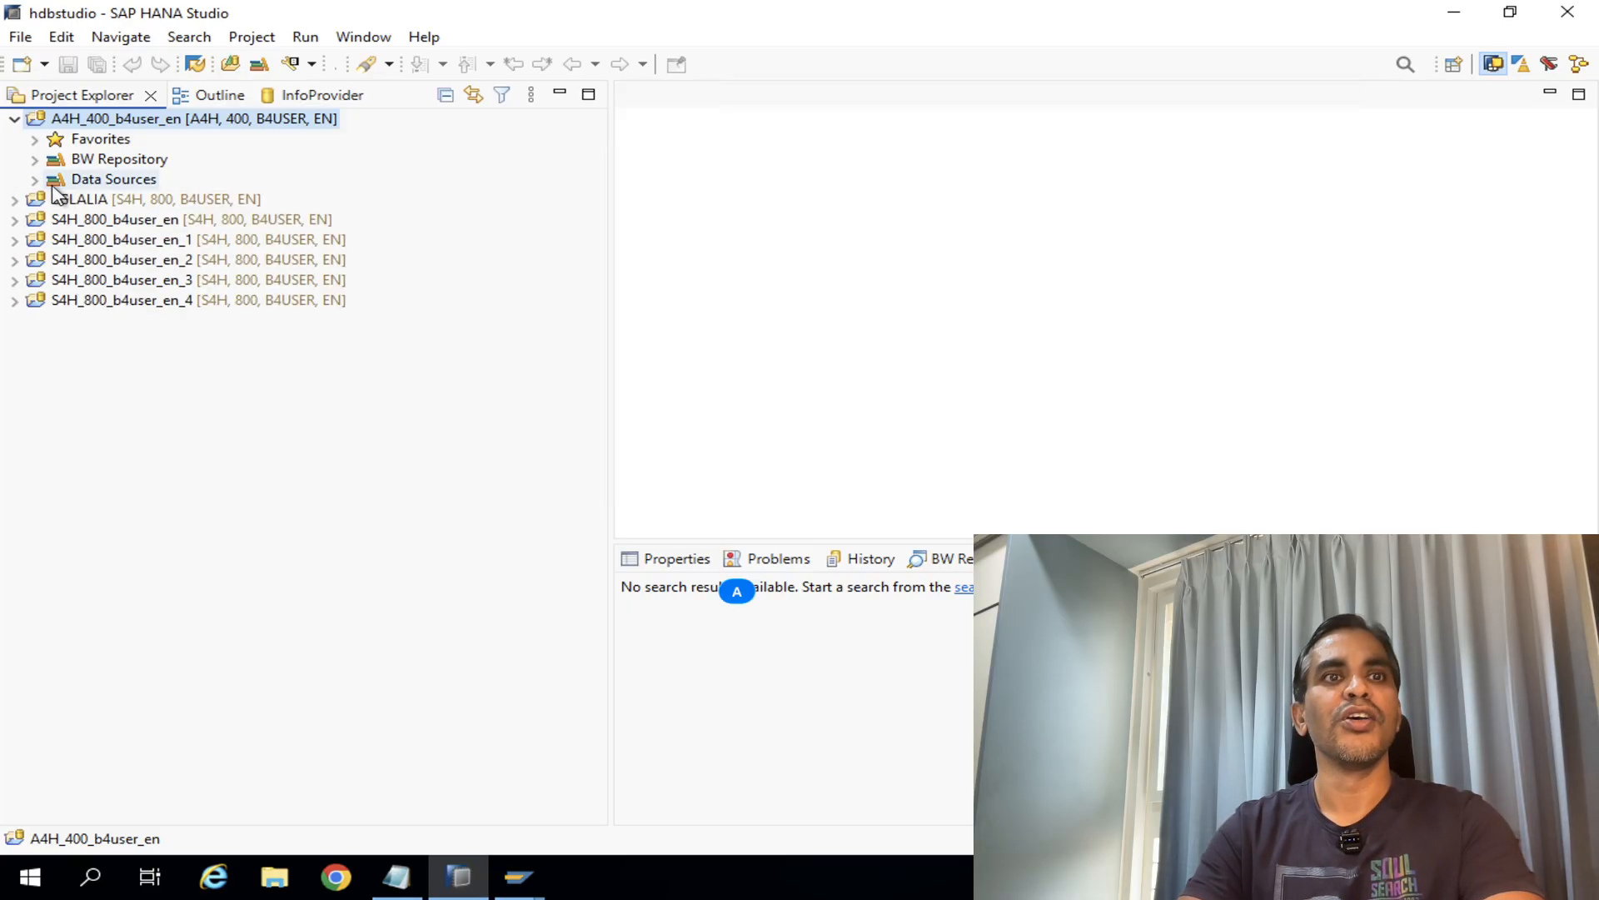
pyautogui.click(34, 181)
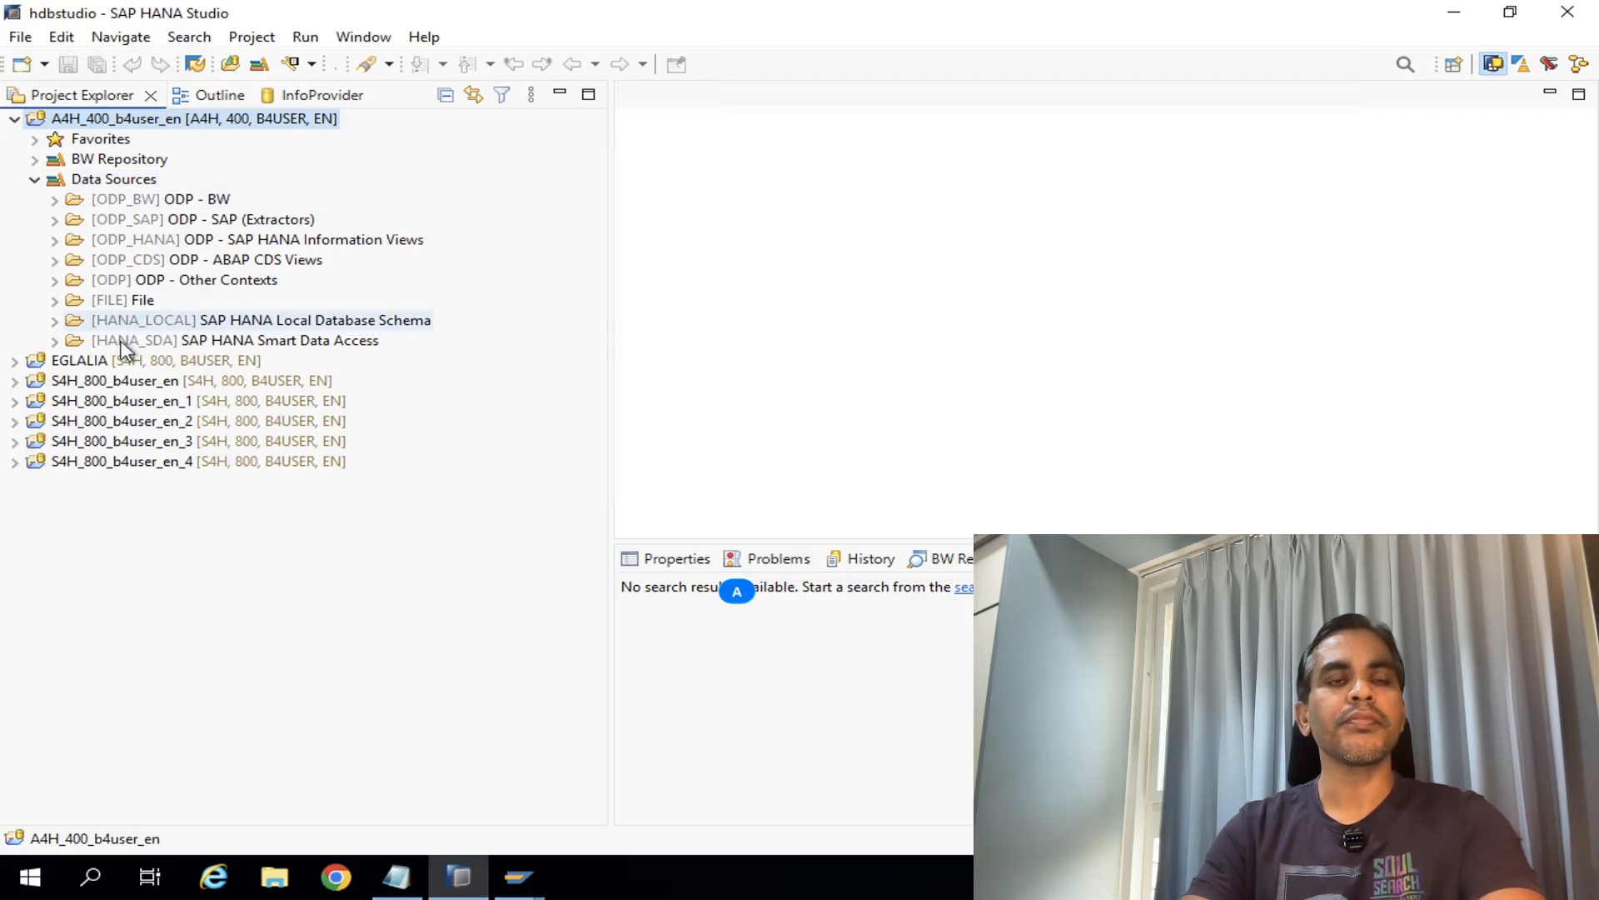
# - Expand the BW Repository, the first info area with its DataStore Object (advanced) folder, and the ZIA_CUS info area
pyautogui.click(35, 159)
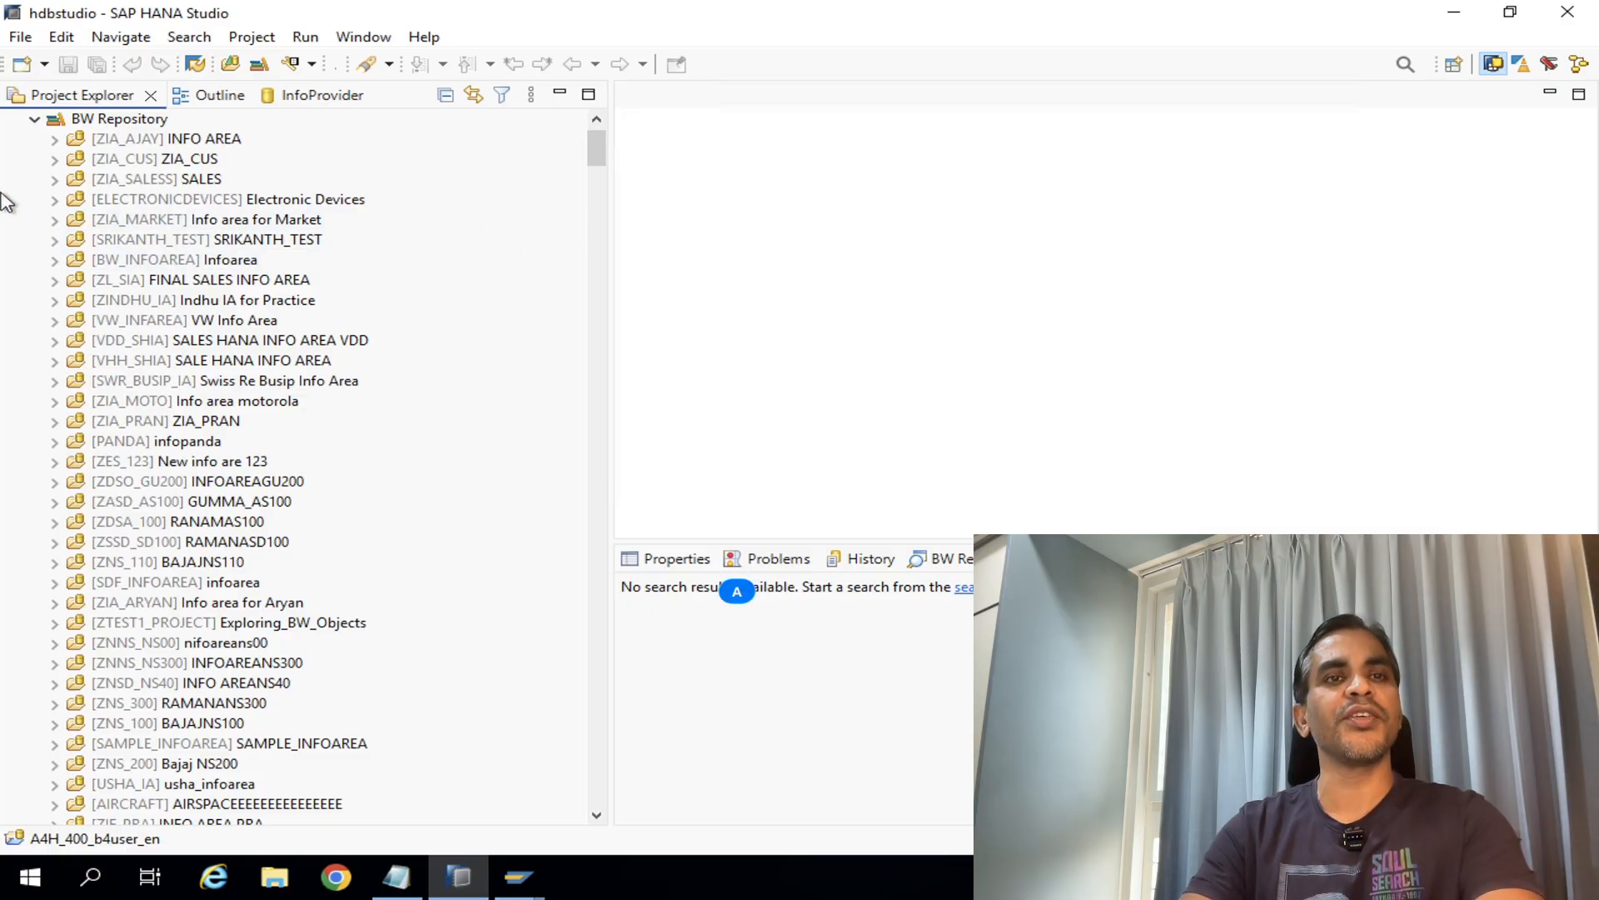
pyautogui.click(54, 139)
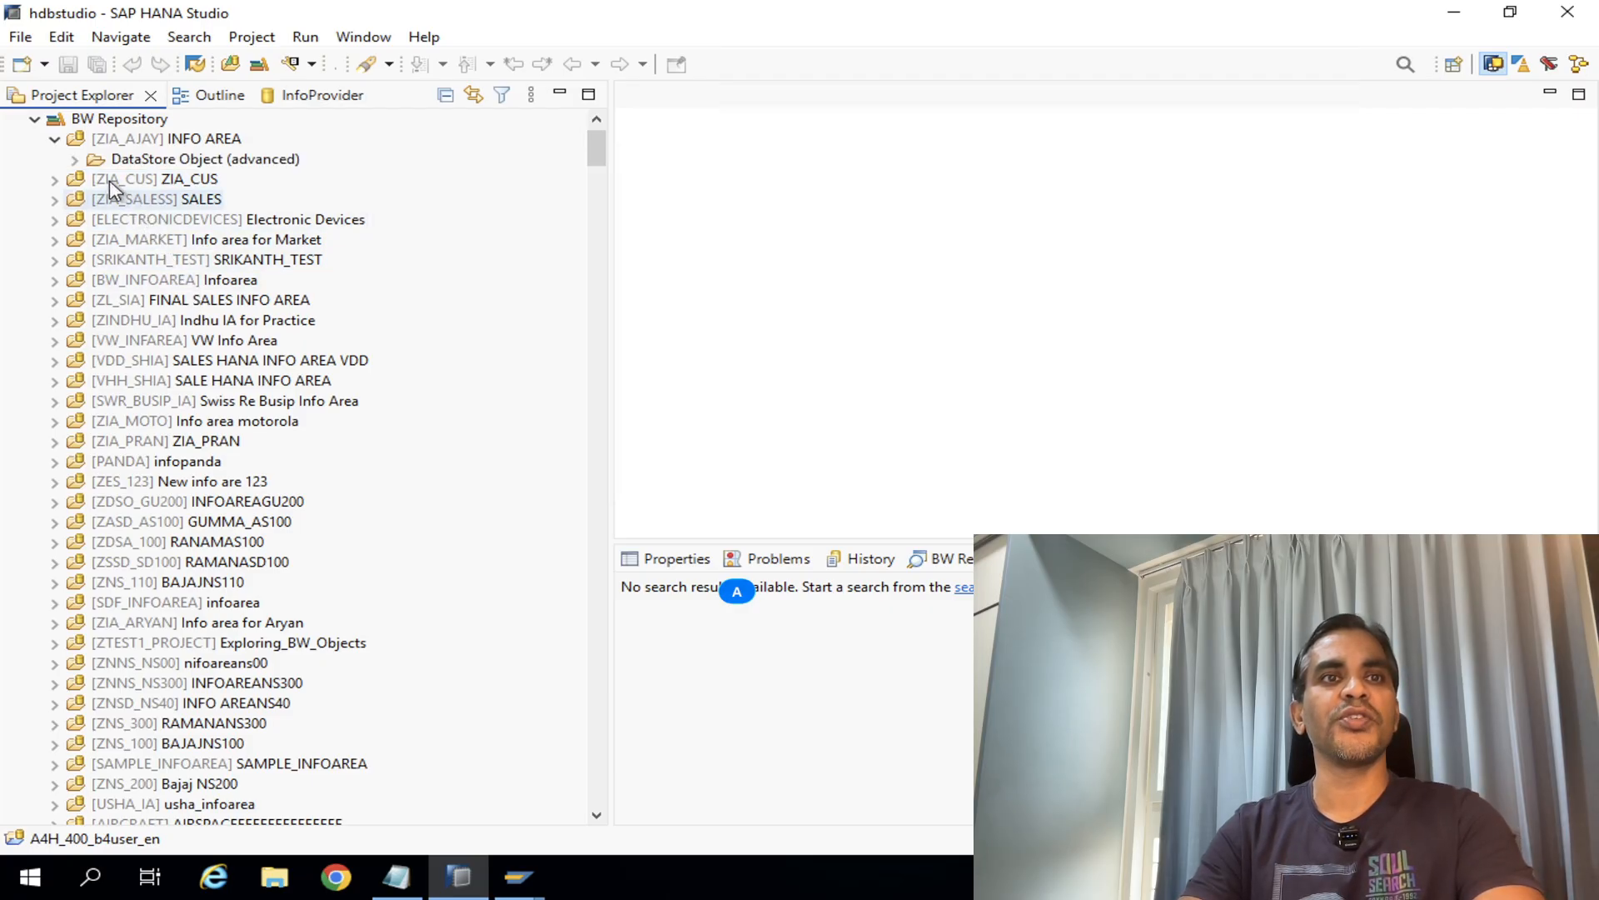
pyautogui.click(76, 161)
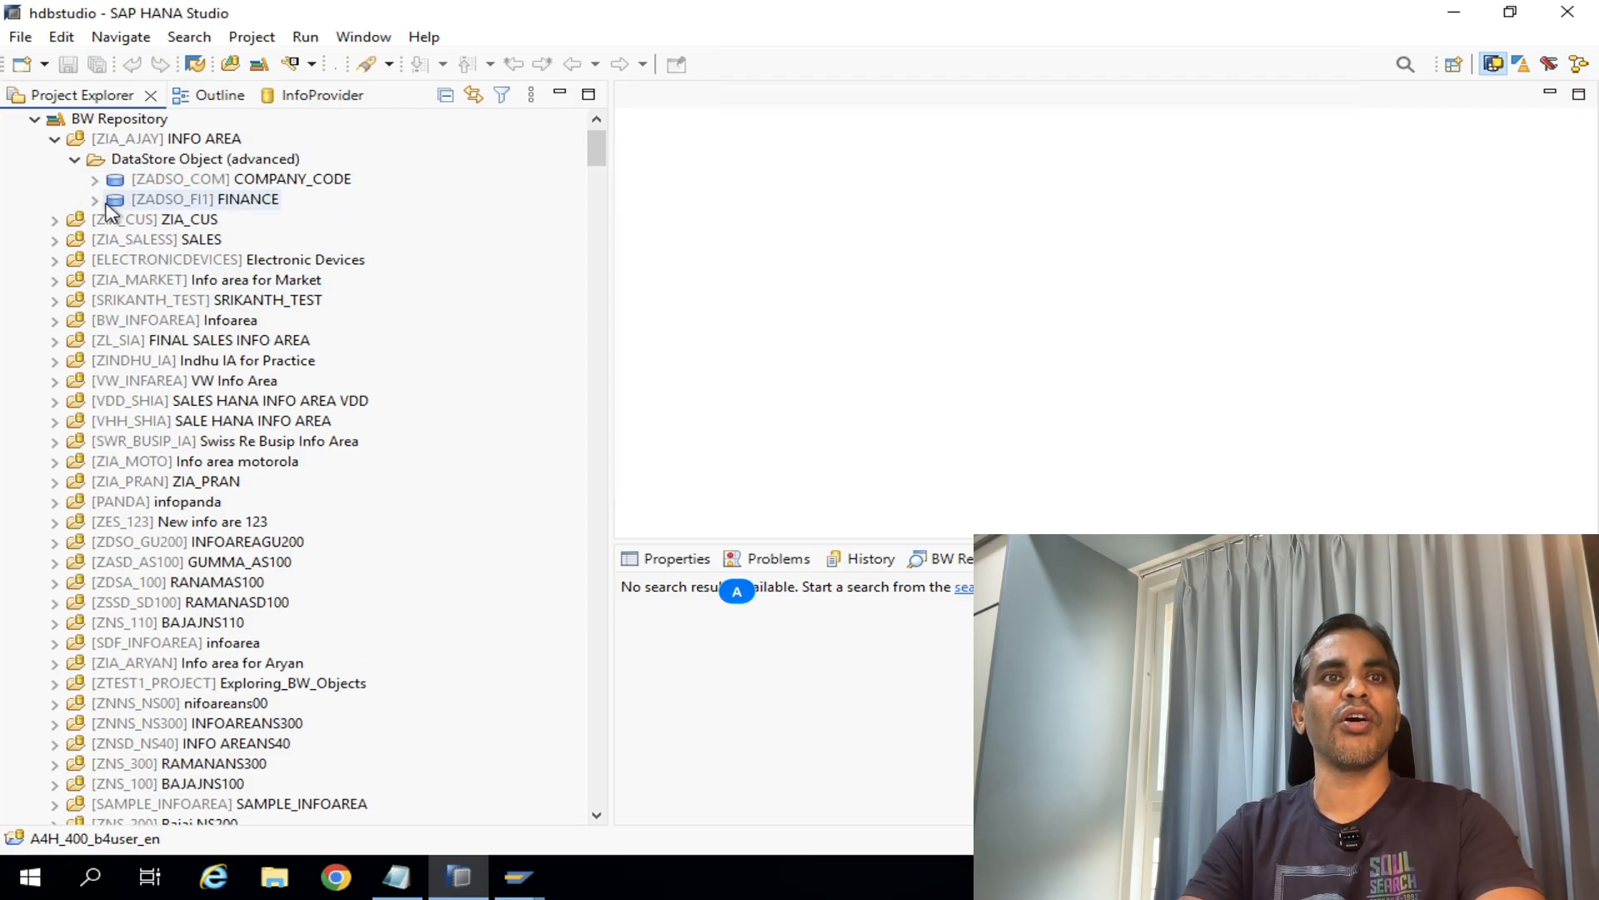
pyautogui.click(54, 220)
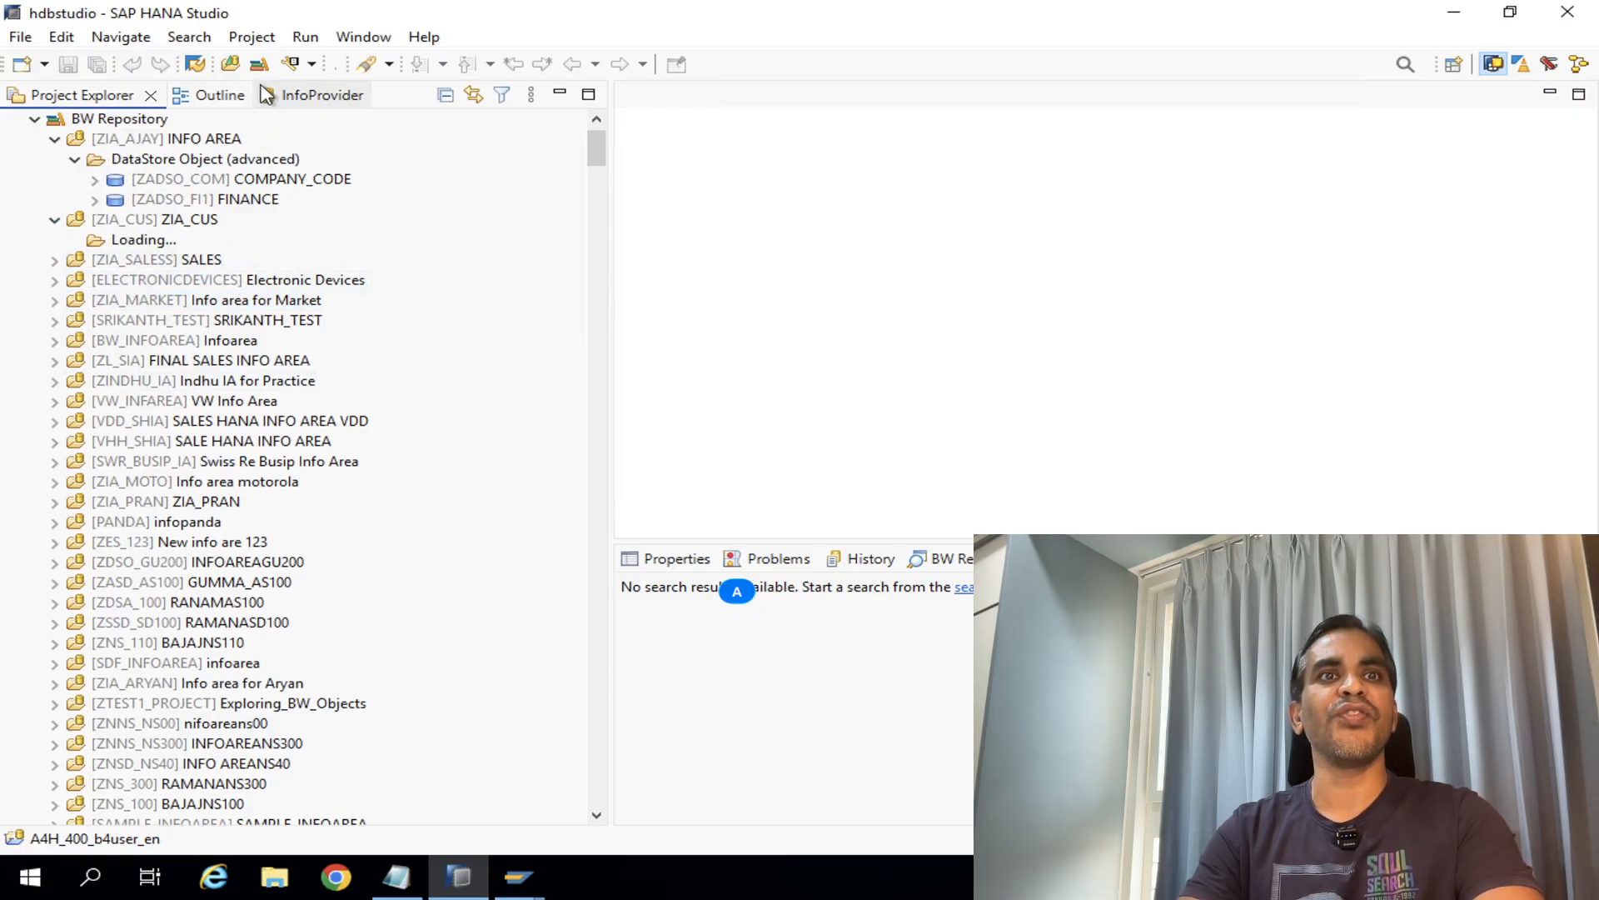
# - Search the BW objects of the A4H_400 project for 0material
pyautogui.click(368, 65)
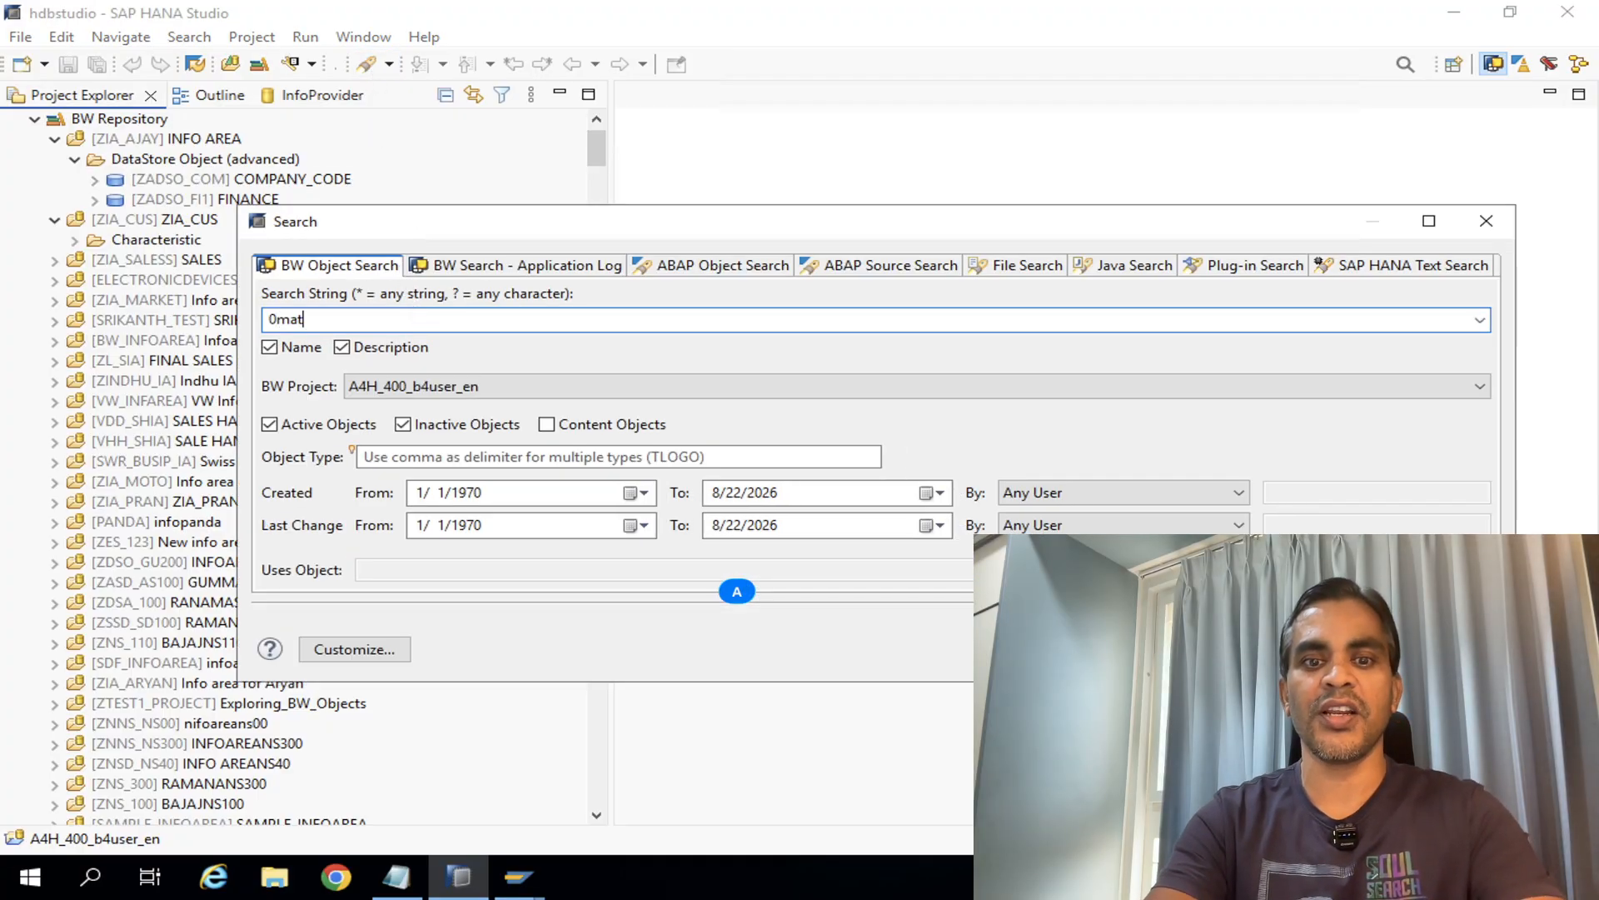
pyautogui.write('0material')
pyautogui.press('Return')
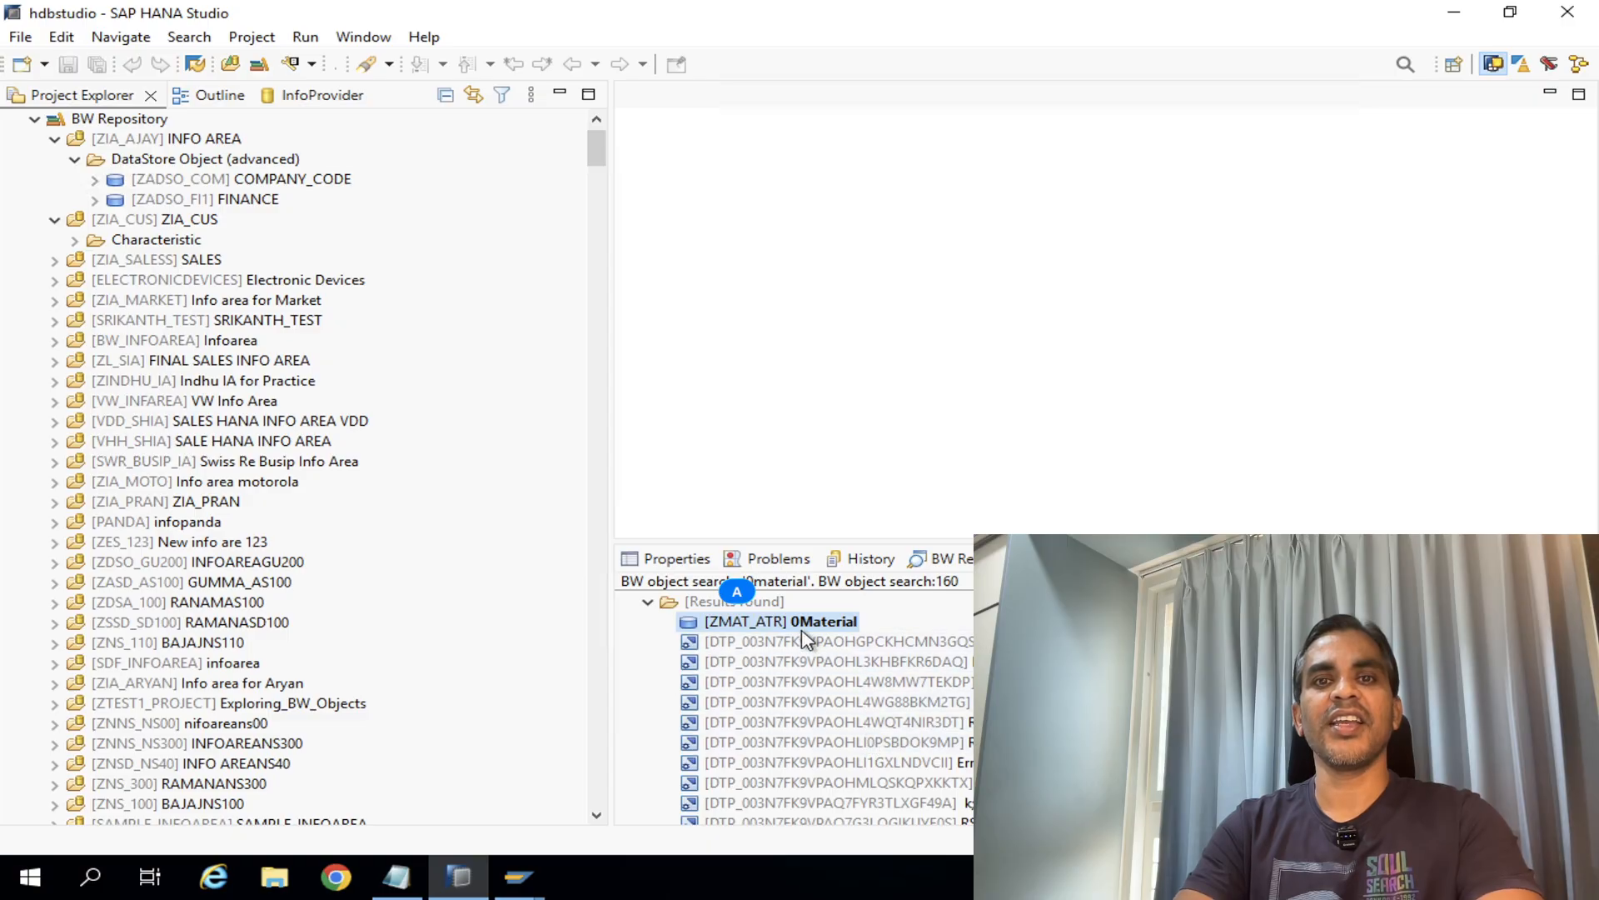
# - Open the first data transfer process in the 0material search results, and expand the ZL_SIA info area in the BW Repository
pyautogui.click(809, 643)
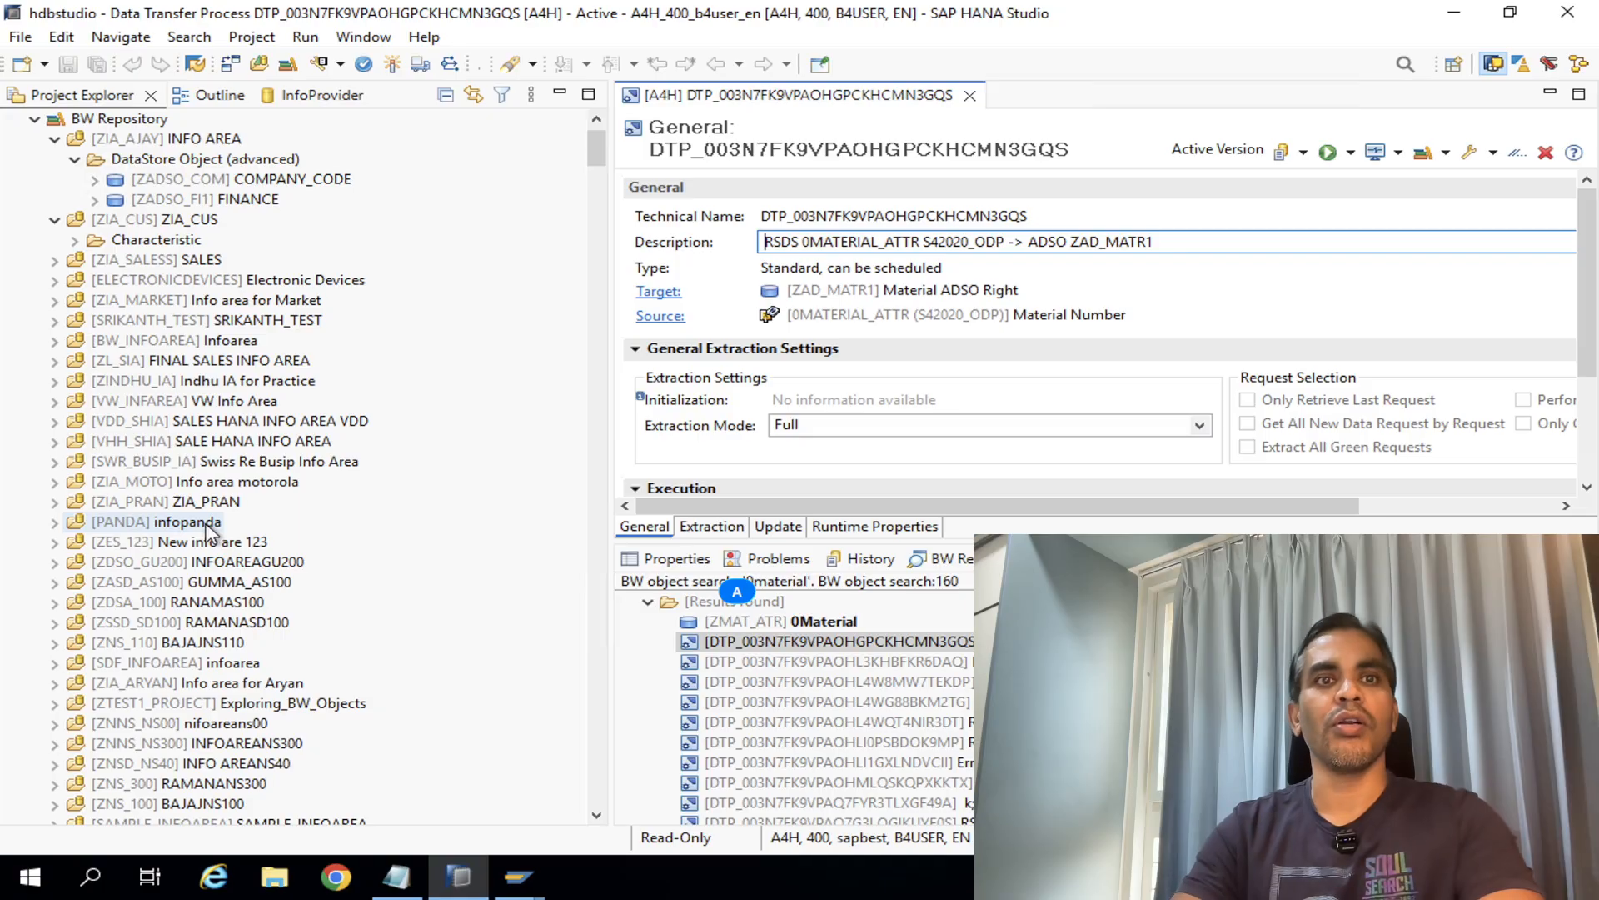
pyautogui.click(54, 361)
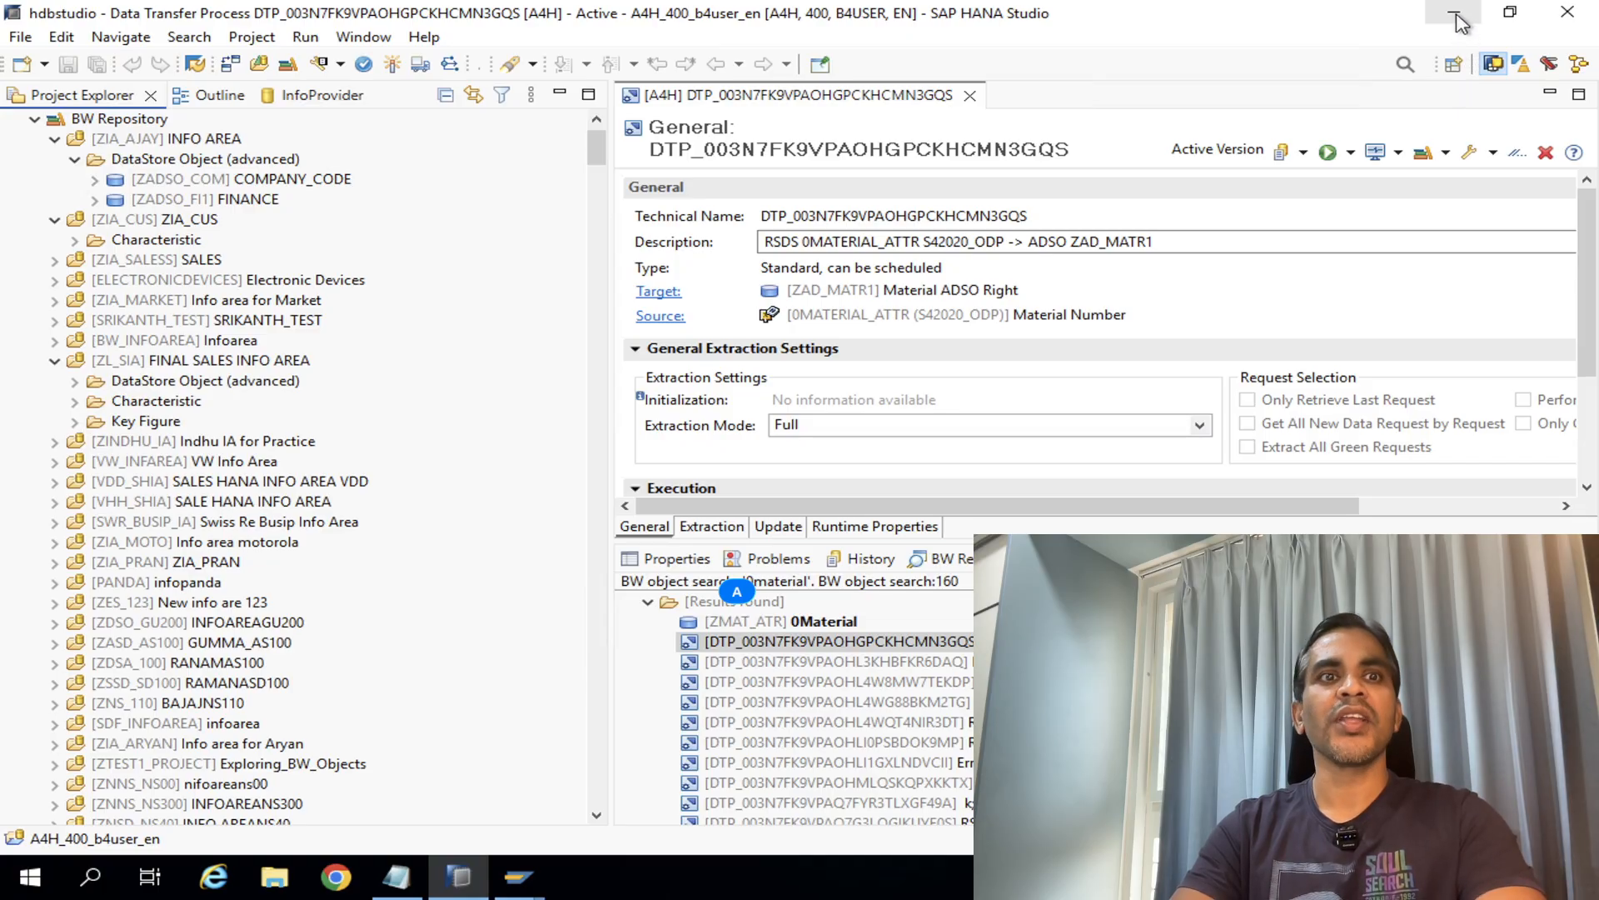
# - Collapse the BW Repository of the A4H_400 project, then expand Favorites to view its objects and collapse it again
pyautogui.click(55, 139)
pyautogui.click(34, 119)
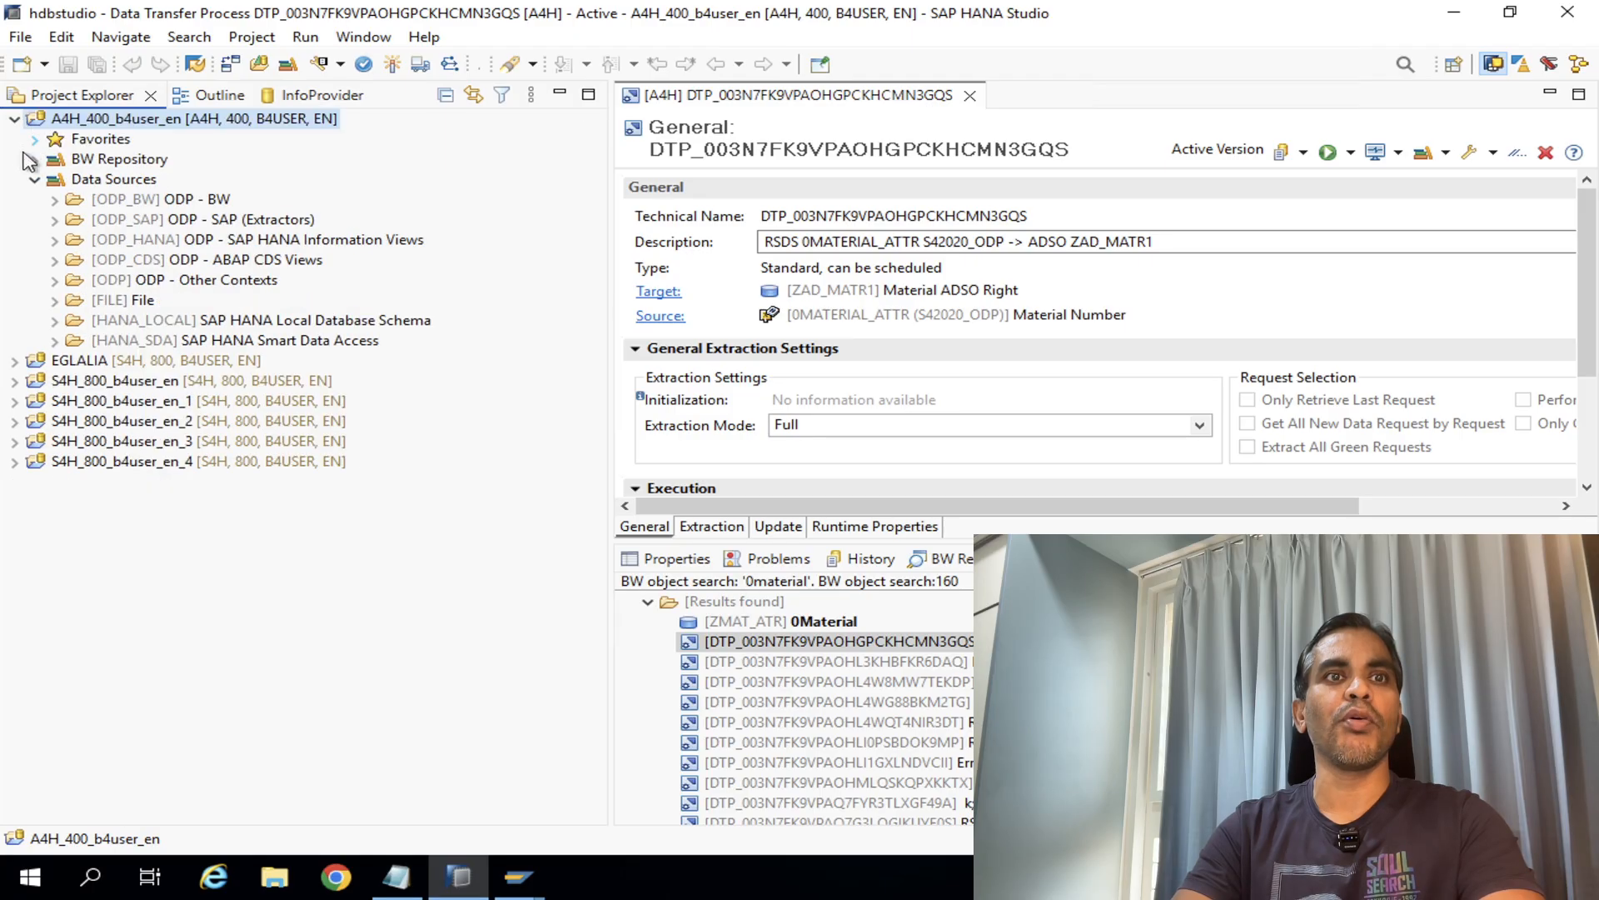
pyautogui.click(35, 140)
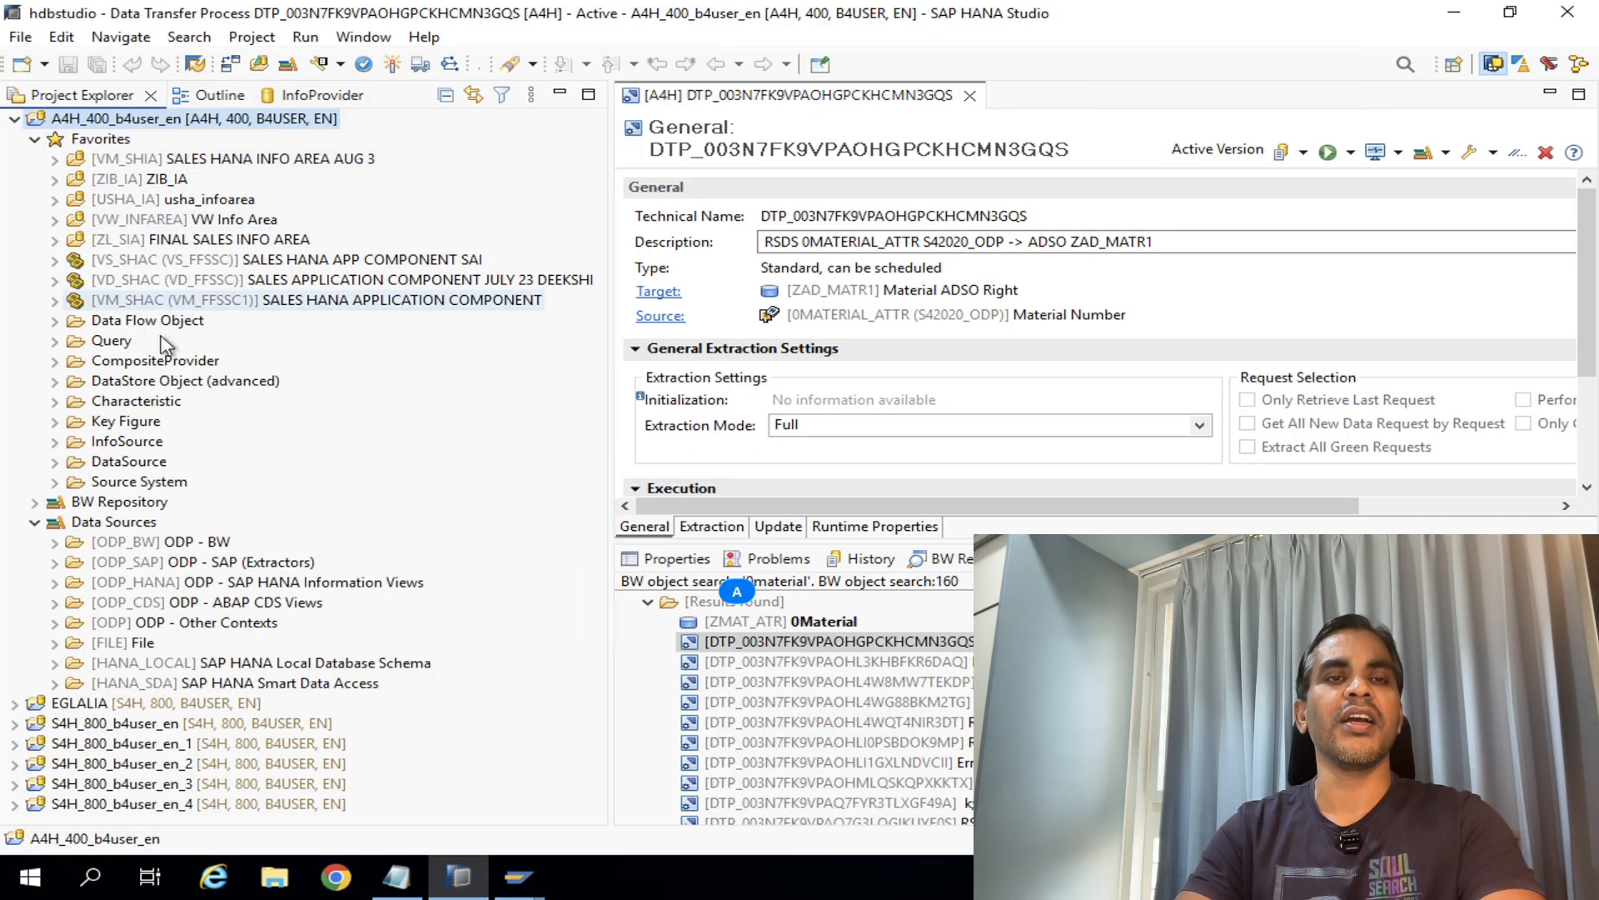
pyautogui.click(102, 143)
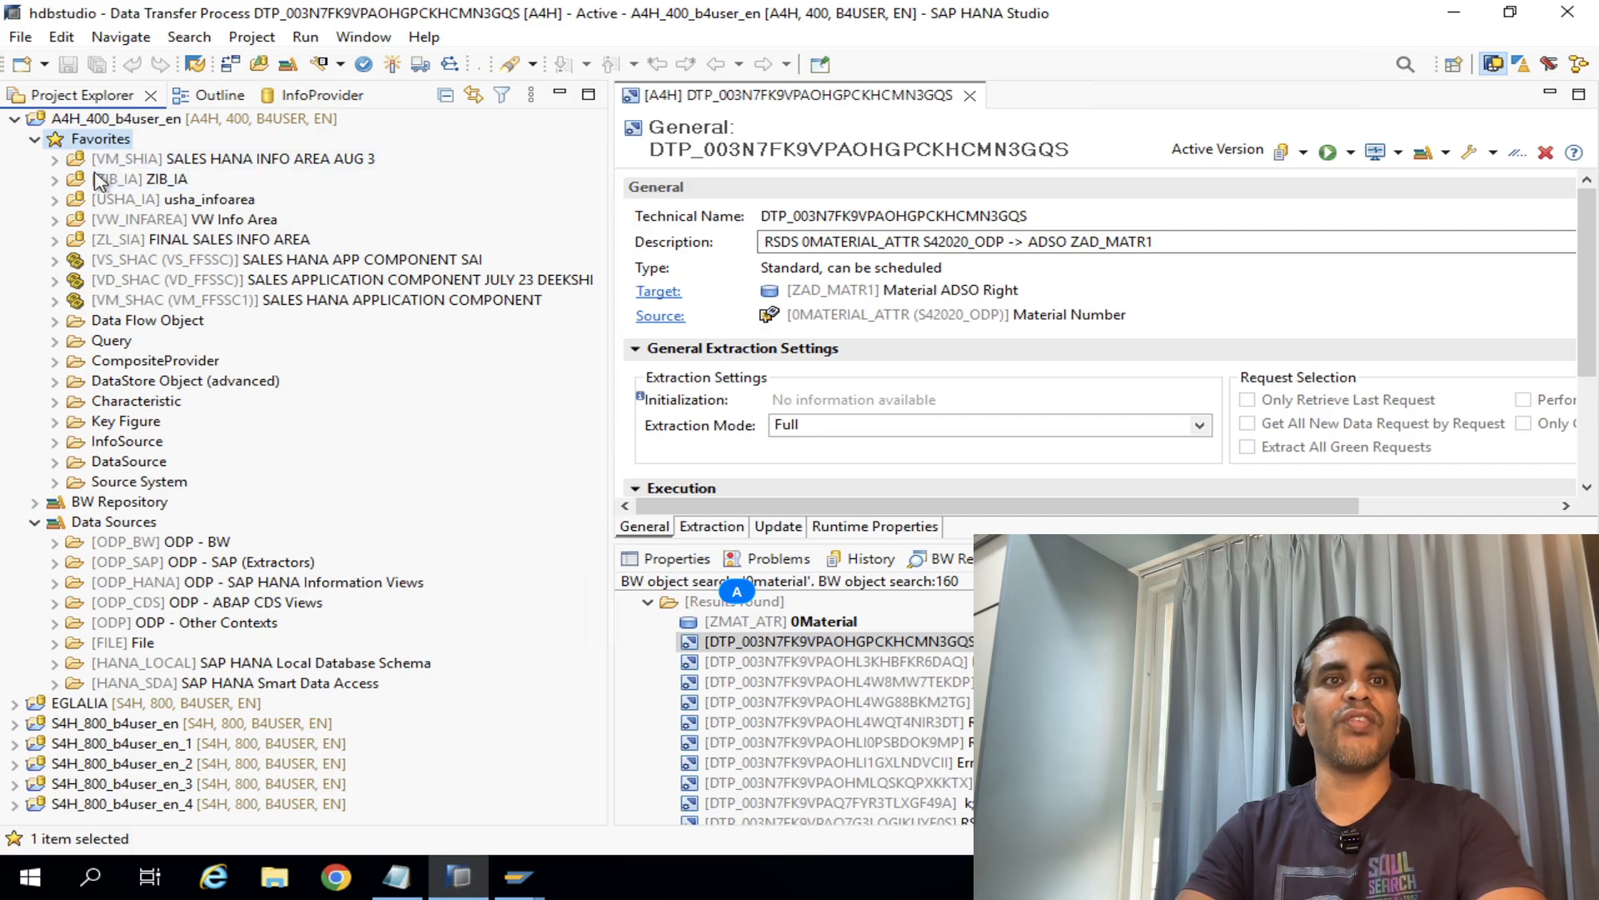
pyautogui.click(35, 140)
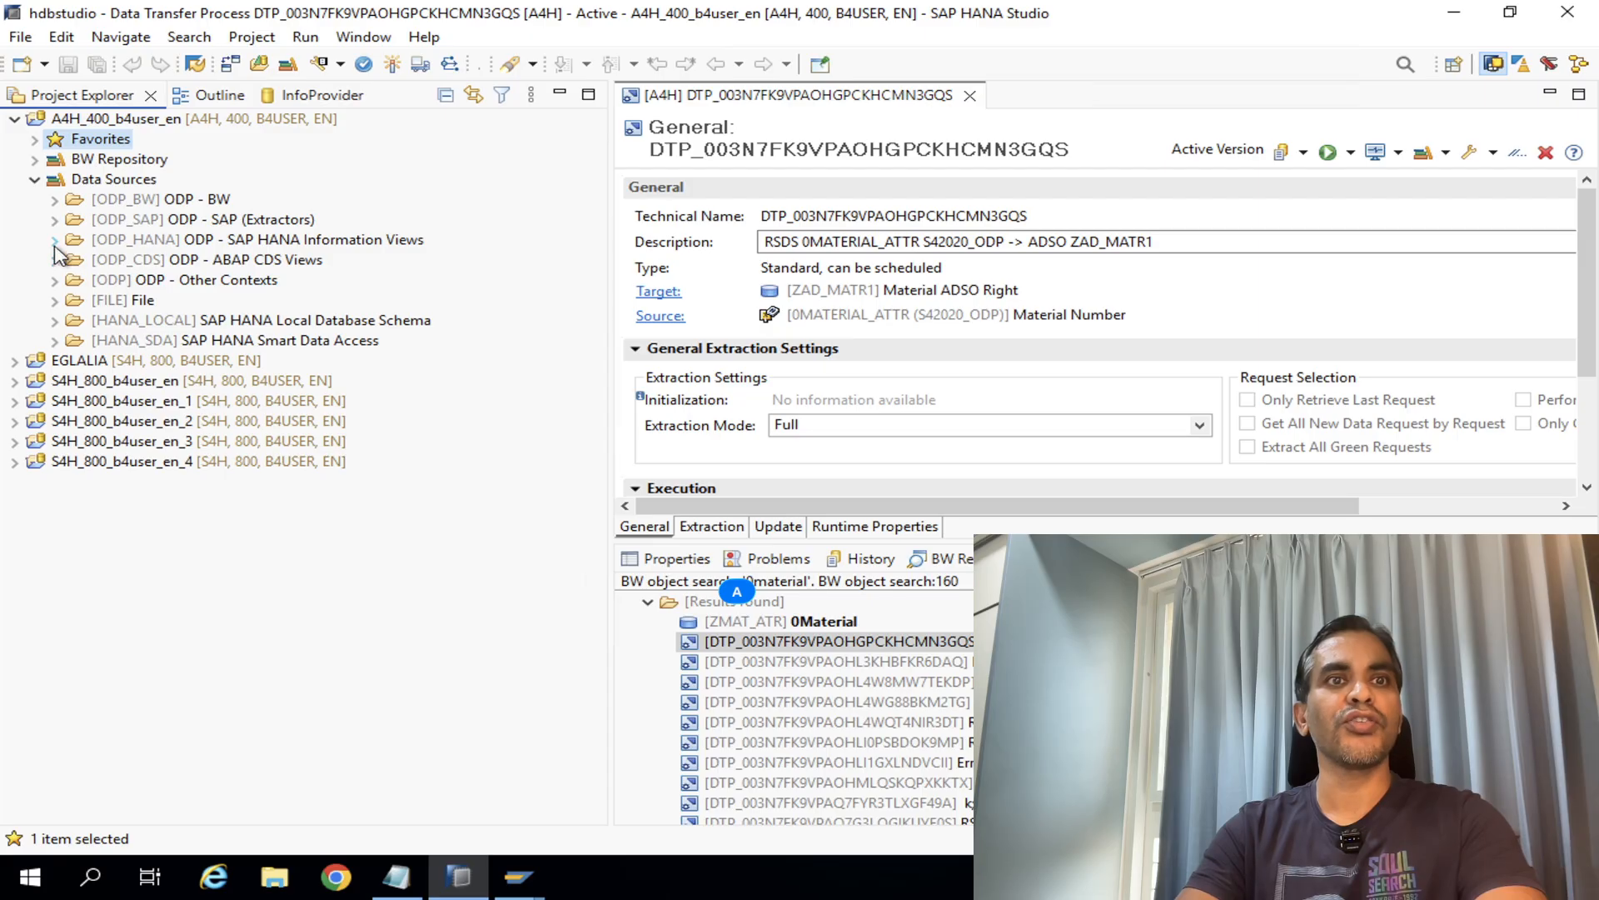
# - Look through the Data Sources types: ODP - SAP (Extractors), ODP - SAP HANA Information Views, ODP - ABAP CDS Views and File
pyautogui.click(180, 221)
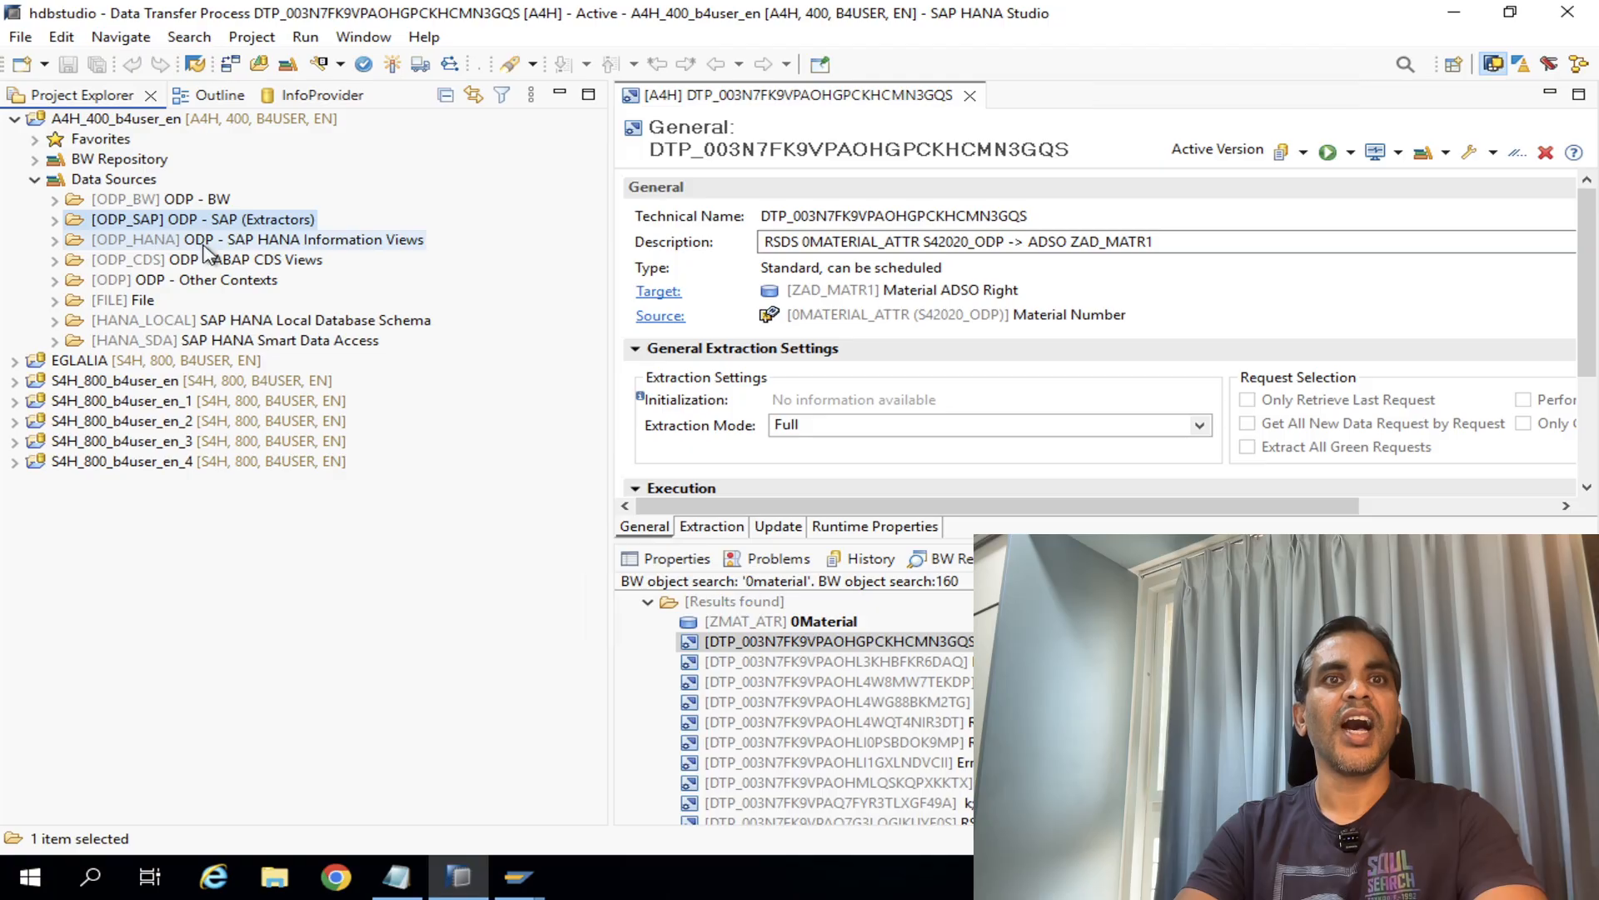
pyautogui.click(204, 243)
pyautogui.click(235, 265)
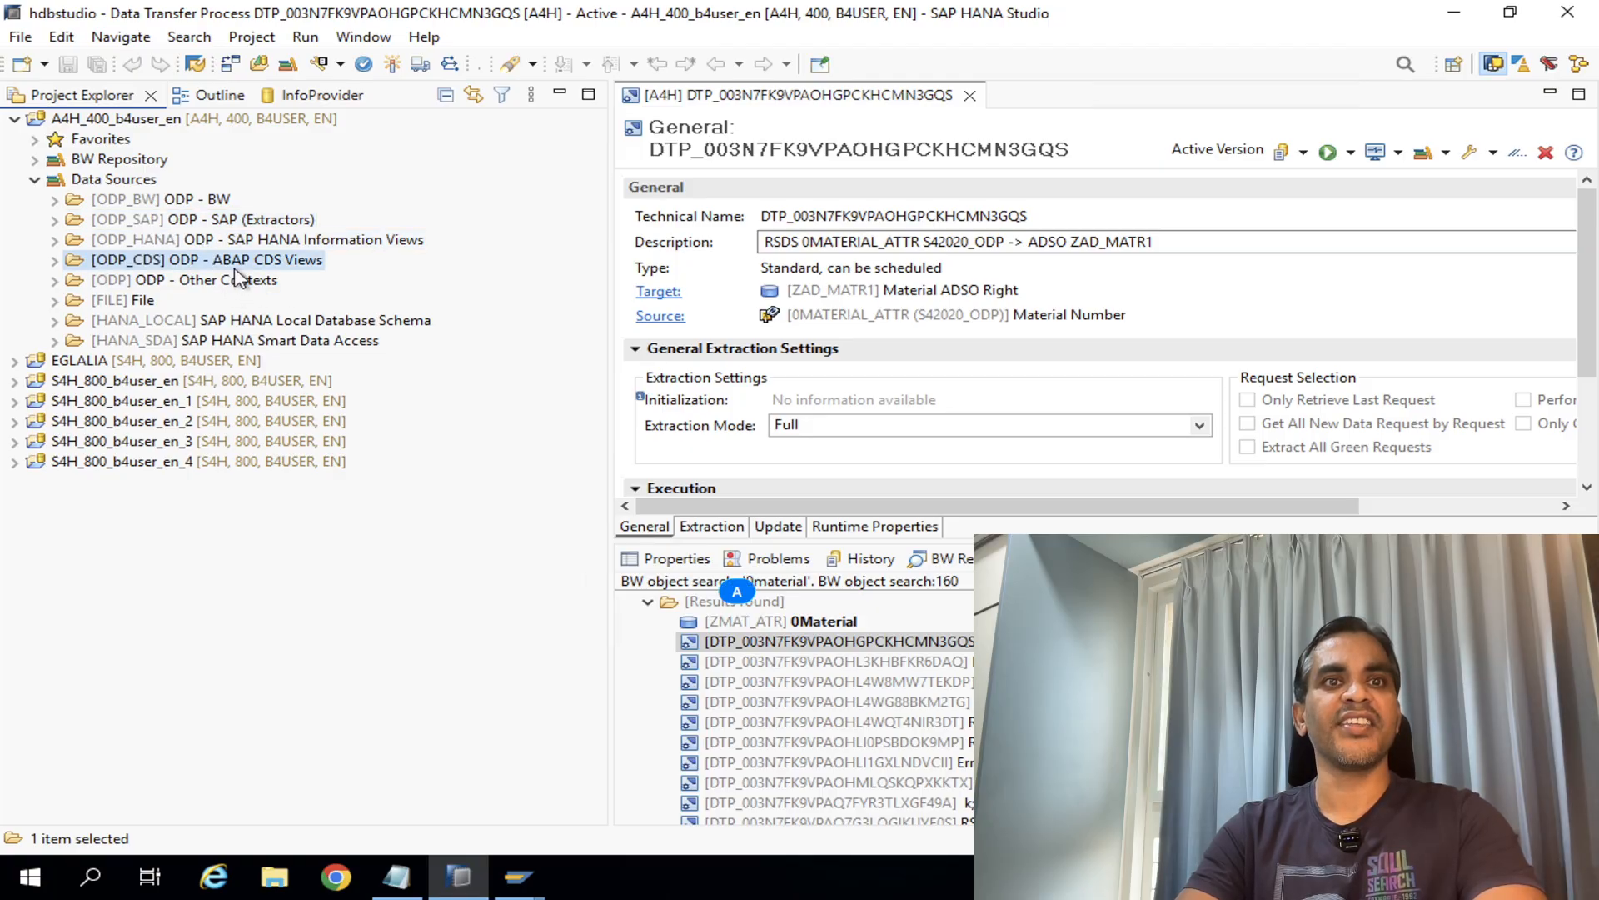
pyautogui.click(112, 301)
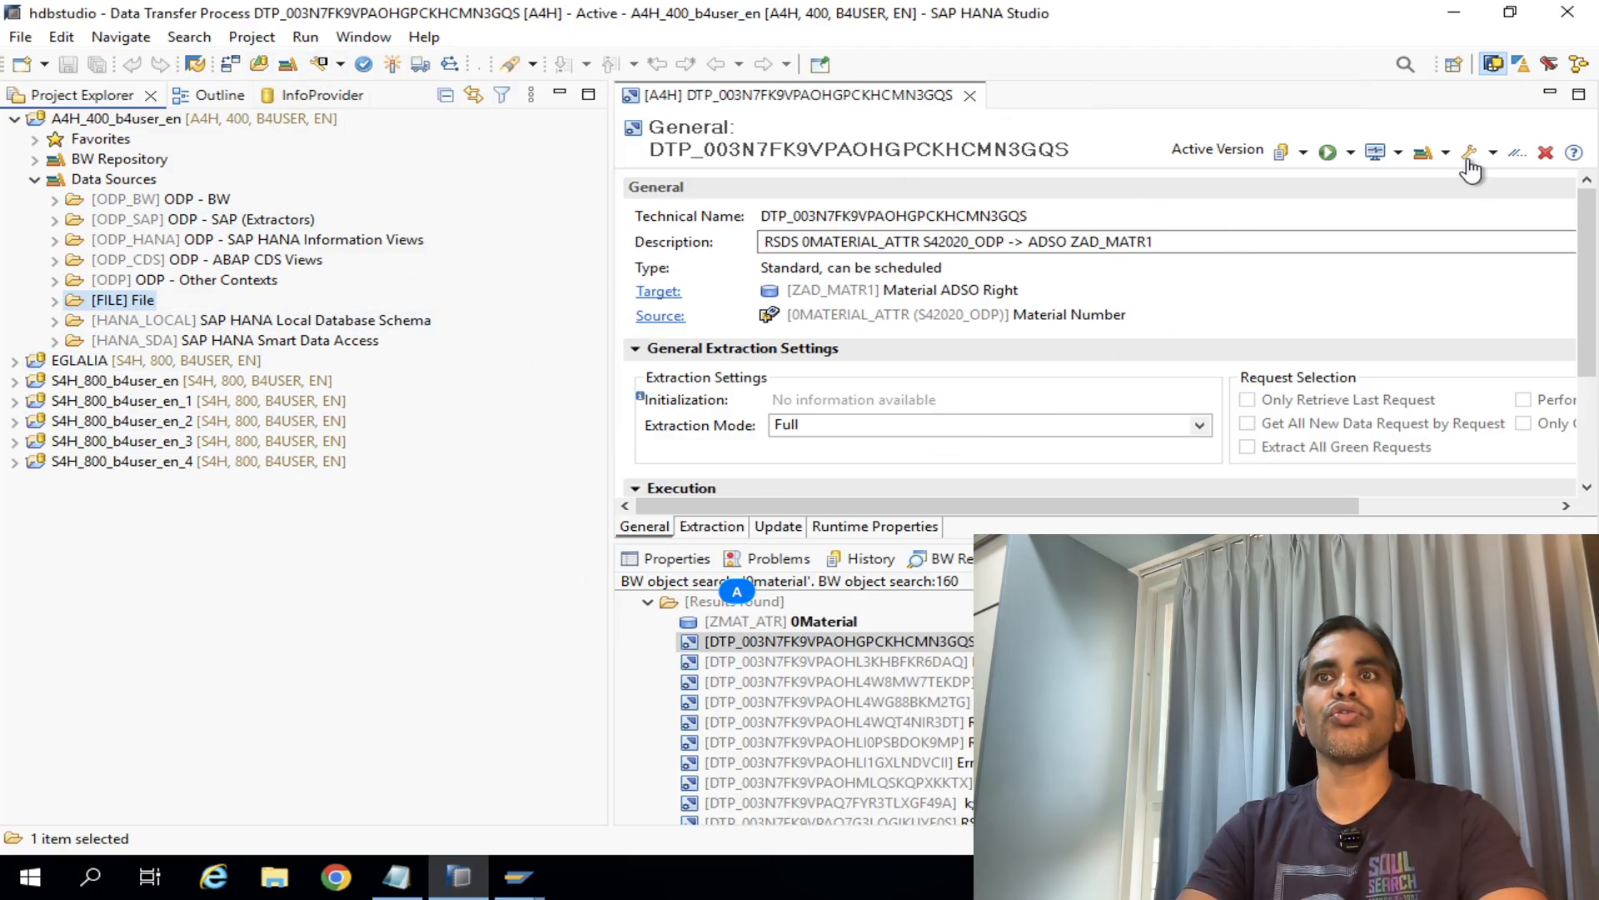
# - Minimize SAP HANA Studio, switch to the SAP GUI process chain window, and widen the Process Chains tree
pyautogui.click(1456, 14)
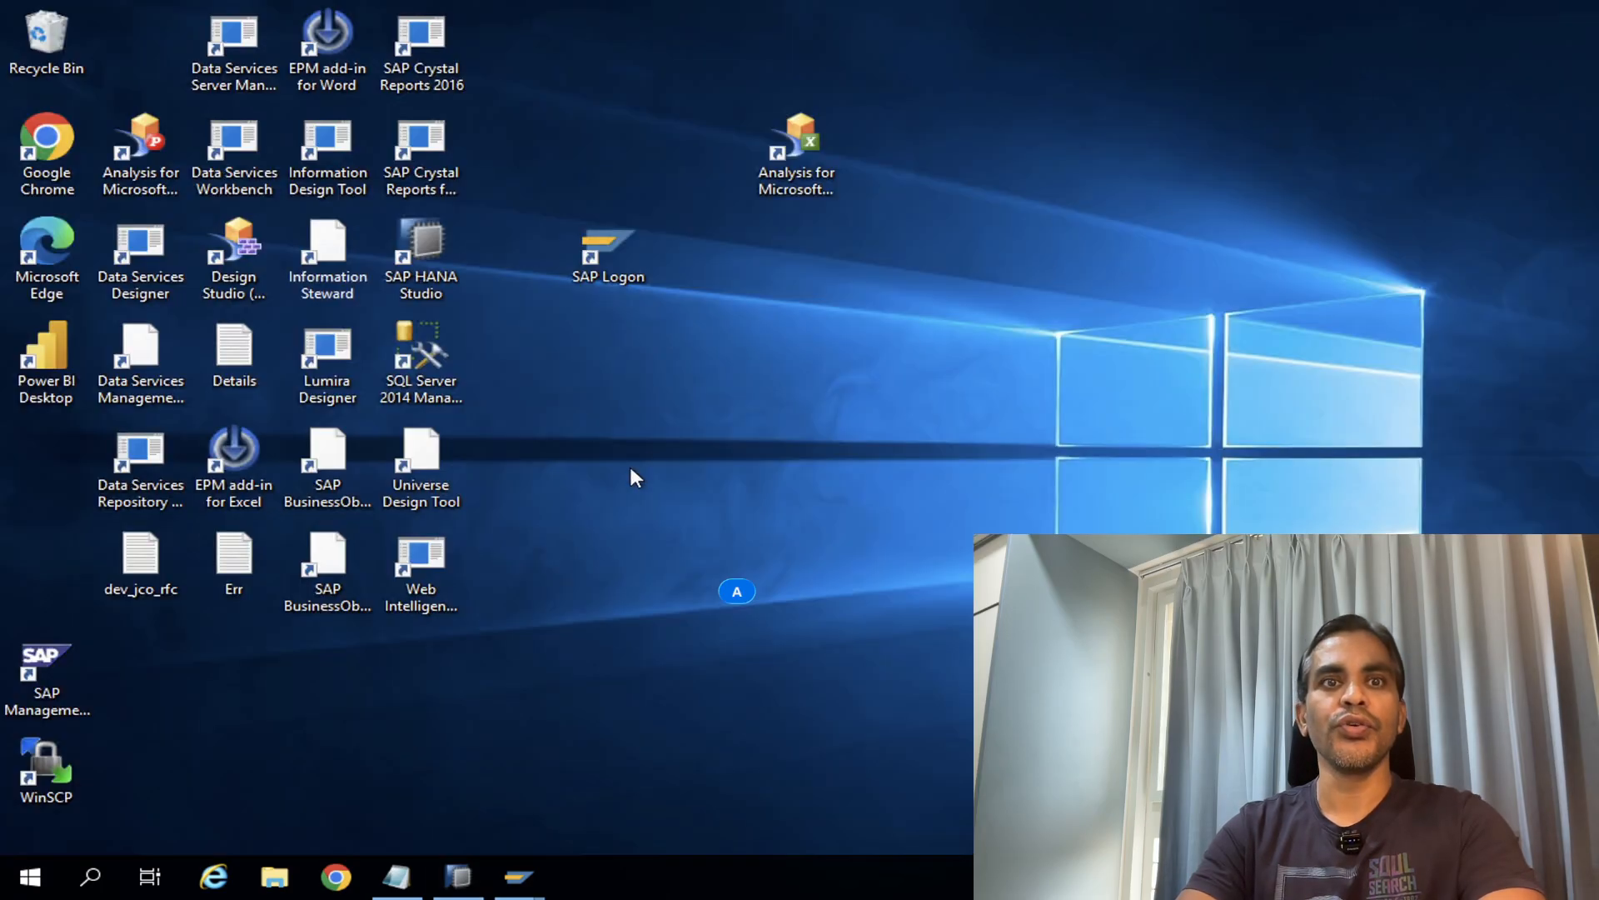
pyautogui.moveTo(518, 876)
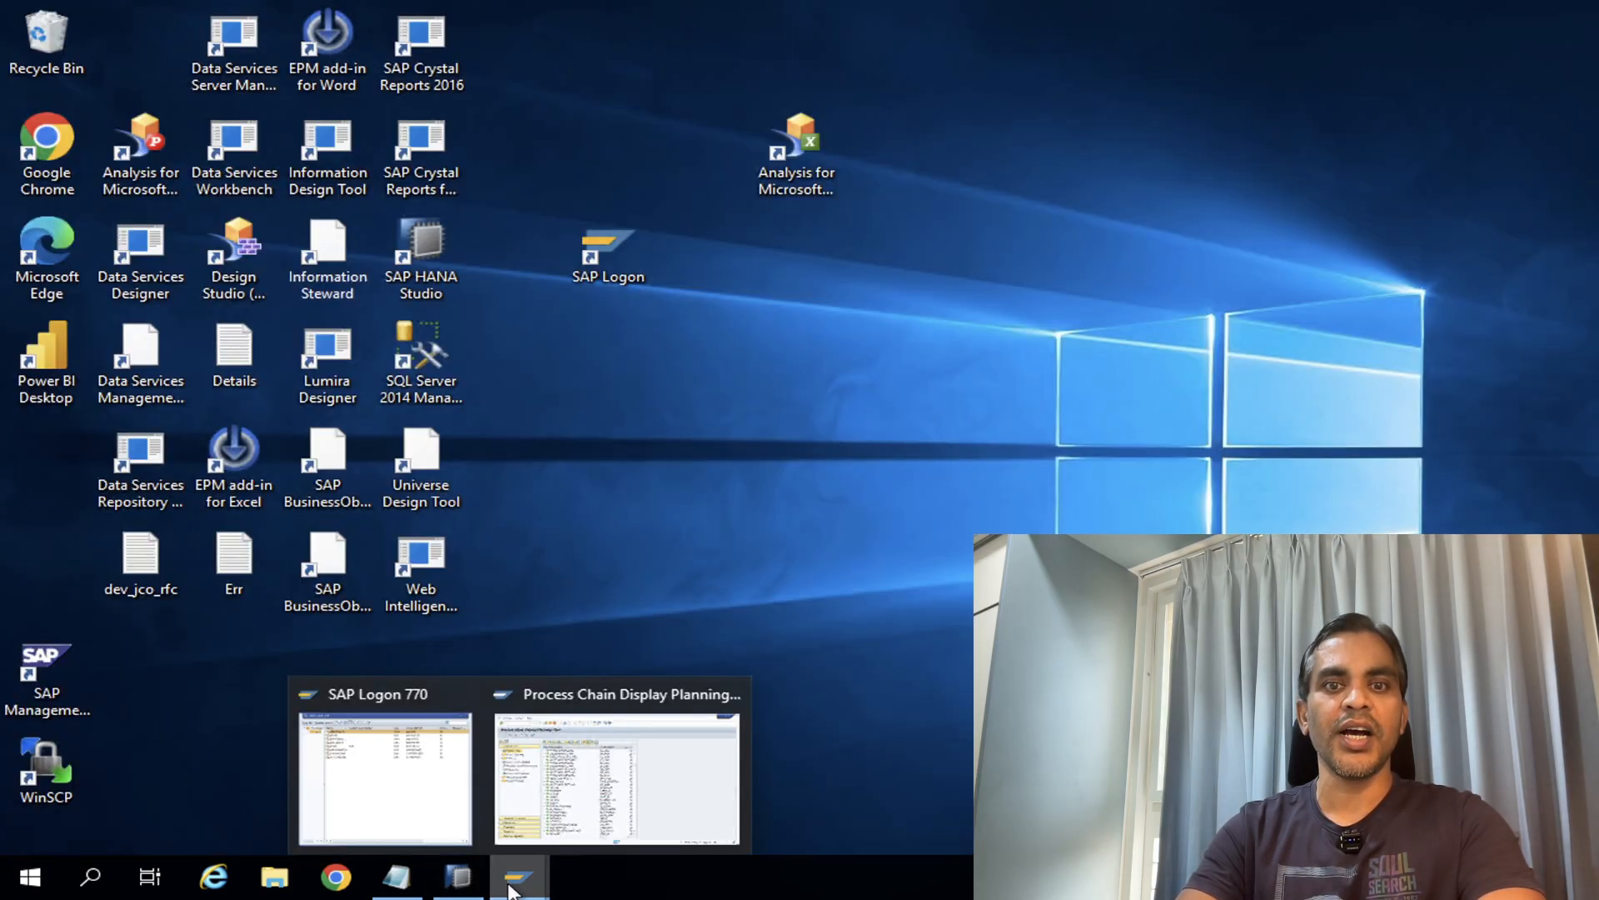
pyautogui.click(569, 814)
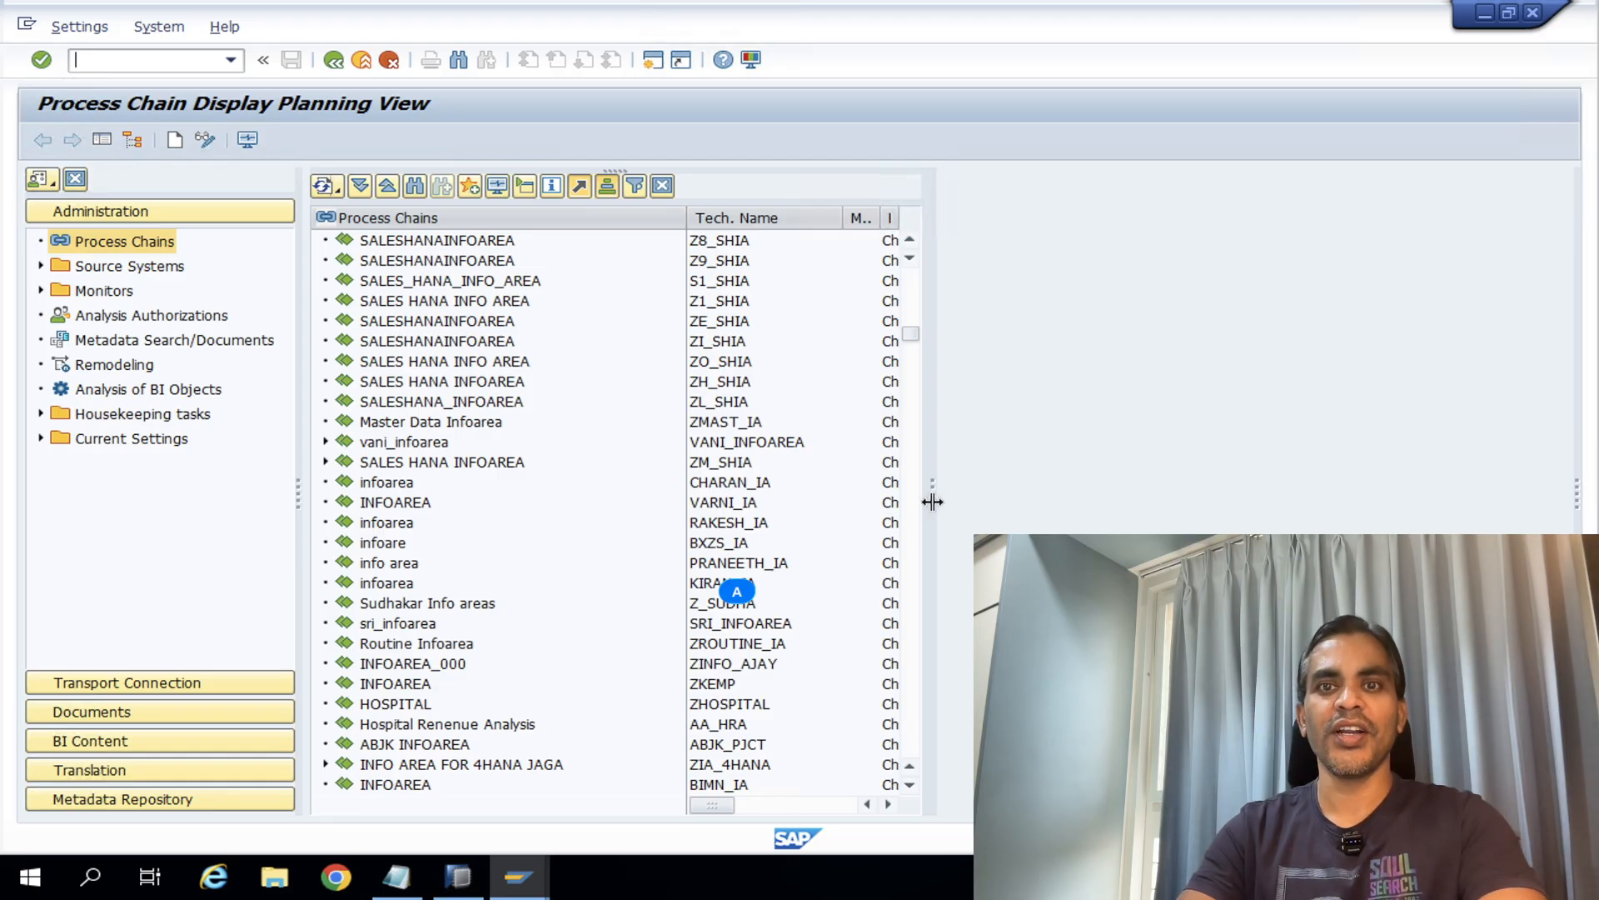
pyautogui.moveTo(933, 502); pyautogui.dragTo(1014, 499)
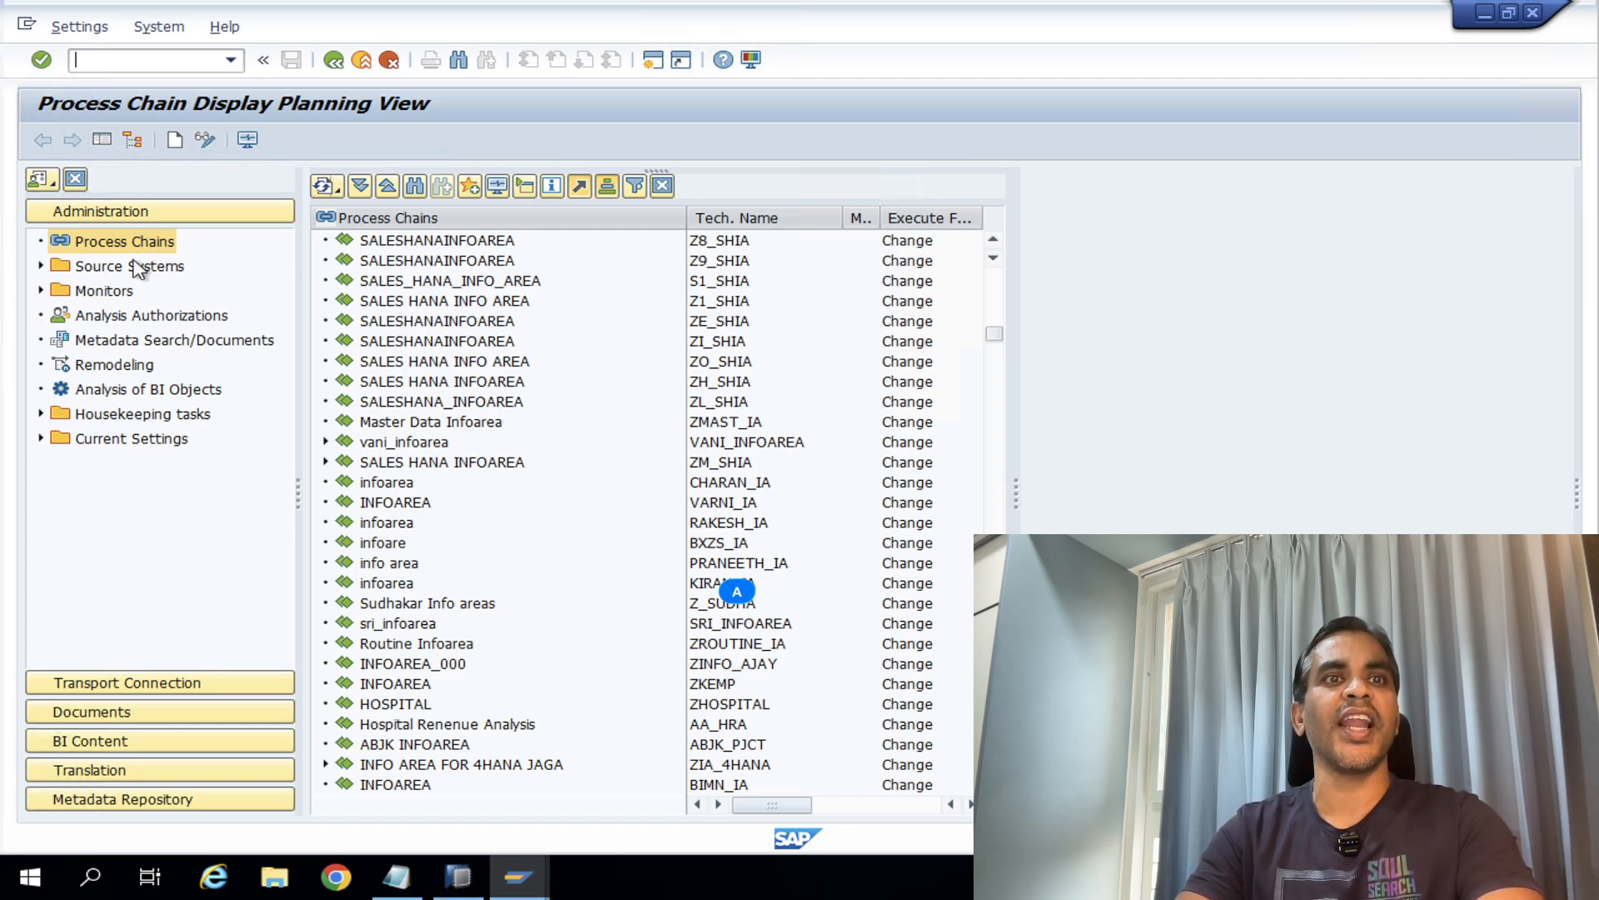
# - Expand the VANI_INFOAREA and ZM_SHIA info areas and display the process chain ZM_SALESTABLE_GDS_PC
pyautogui.click(324, 443)
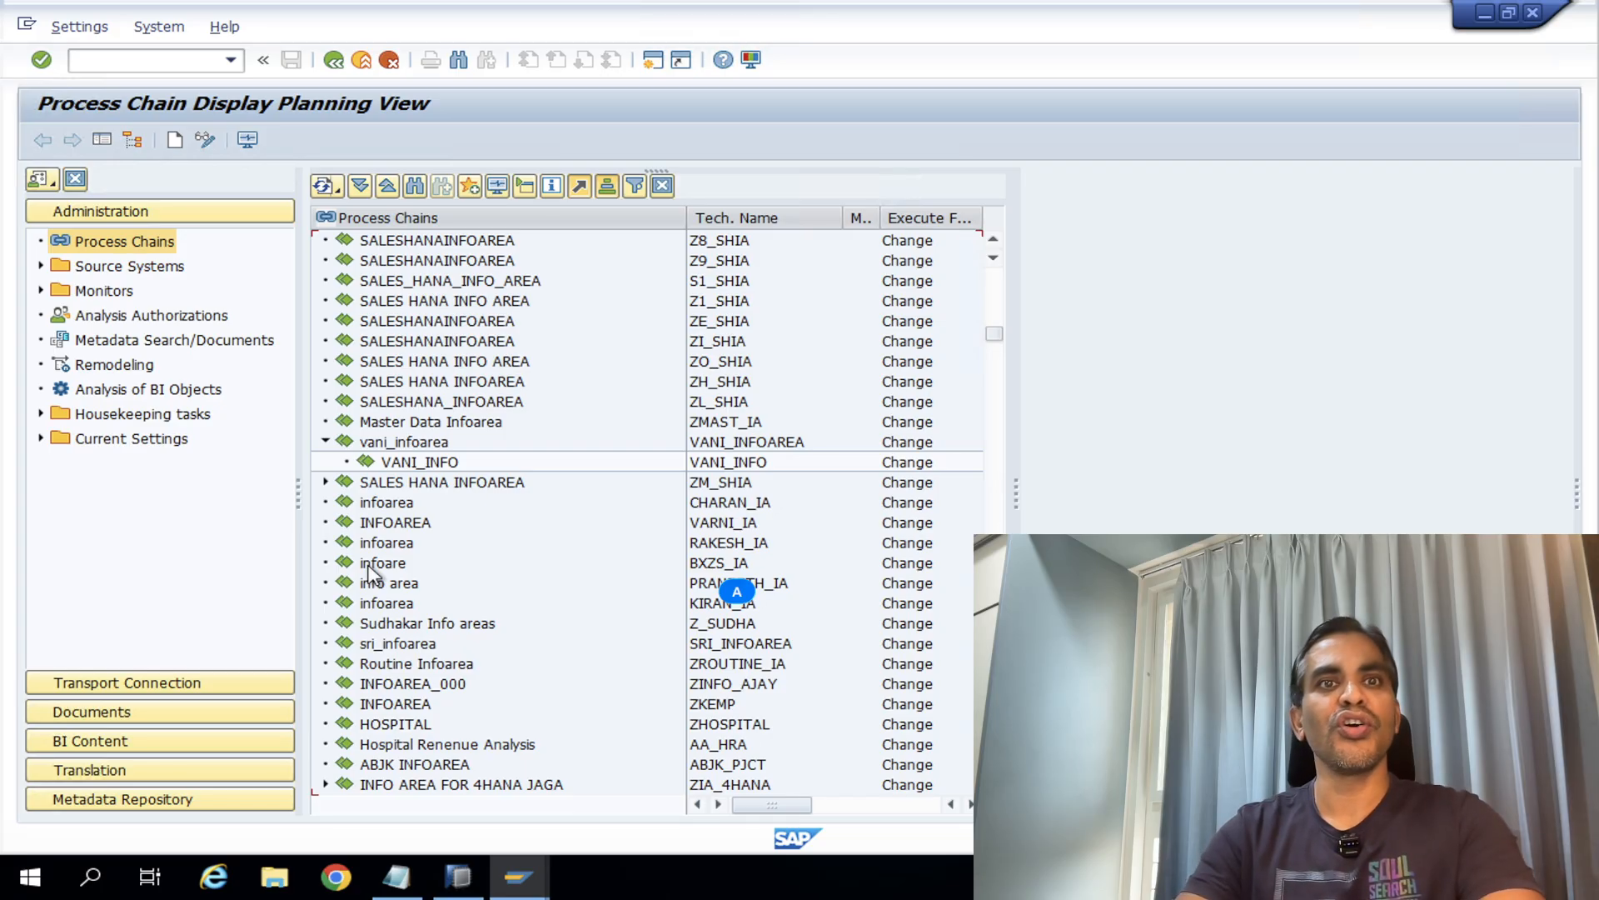
pyautogui.click(326, 483)
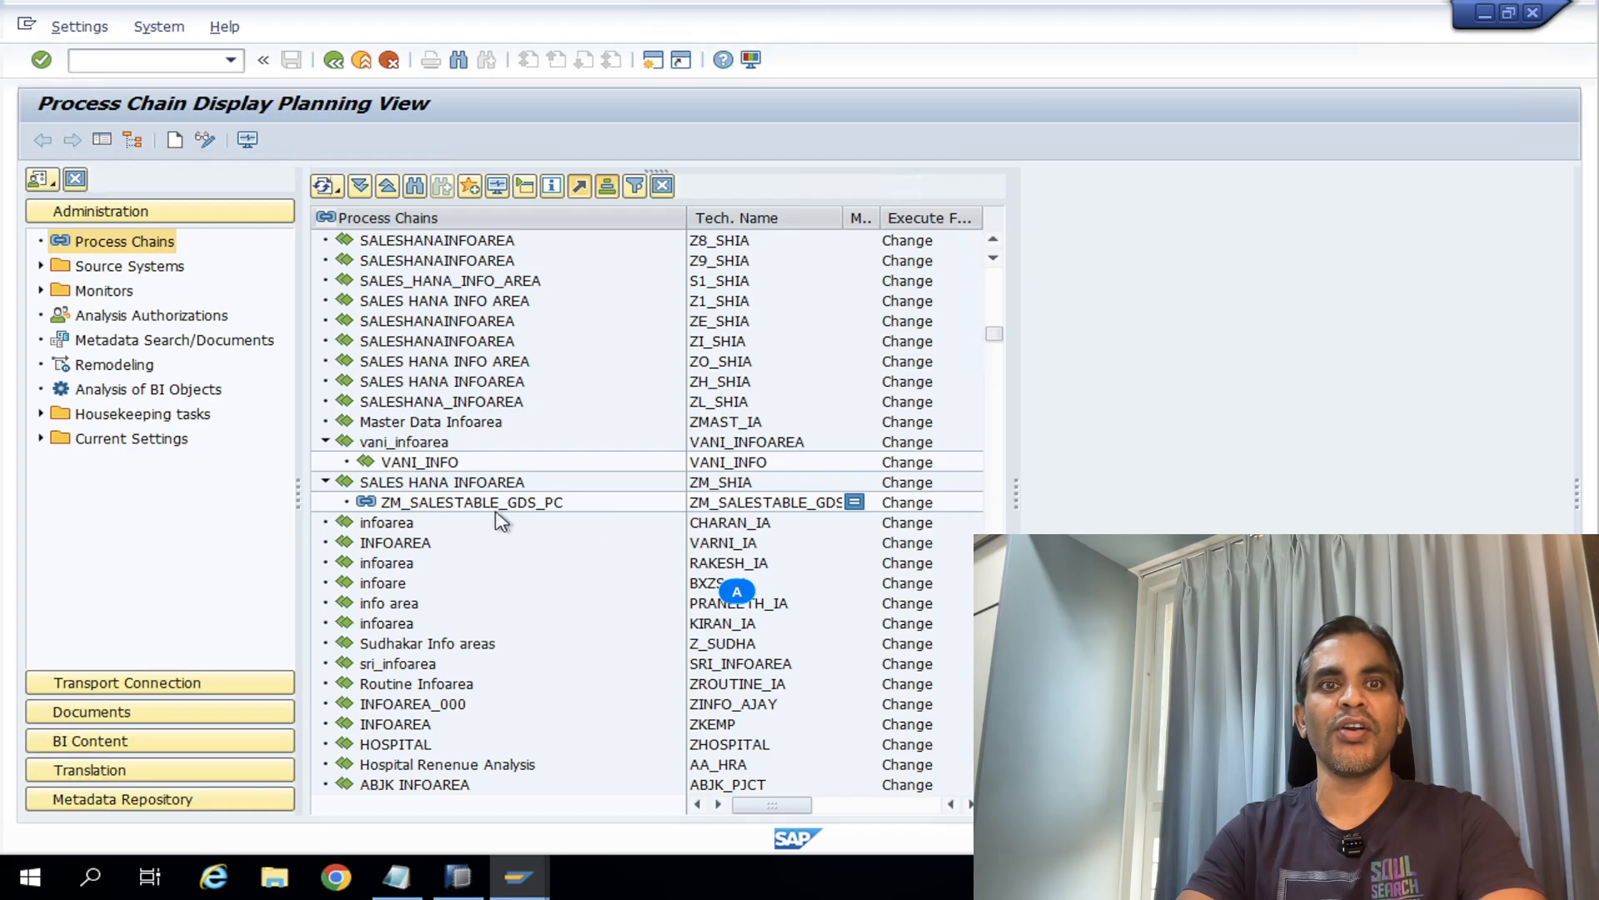
pyautogui.click(498, 507)
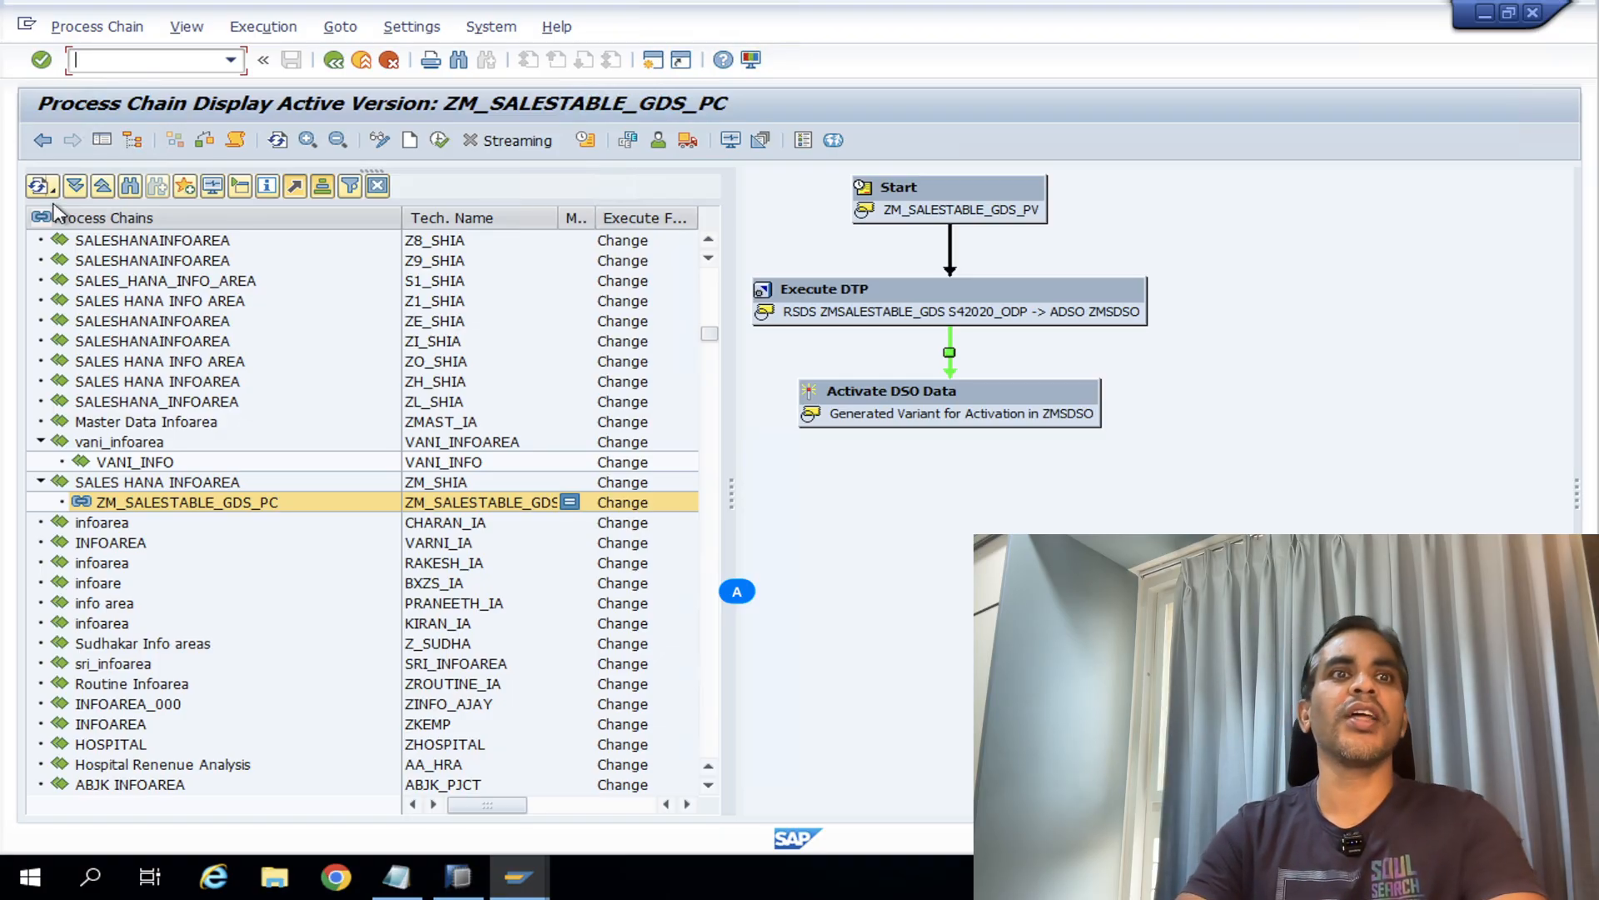
# - Show the Administration navigation area again and view the contents of its Monitors and Current Settings folders, collapsing each one
pyautogui.click(102, 141)
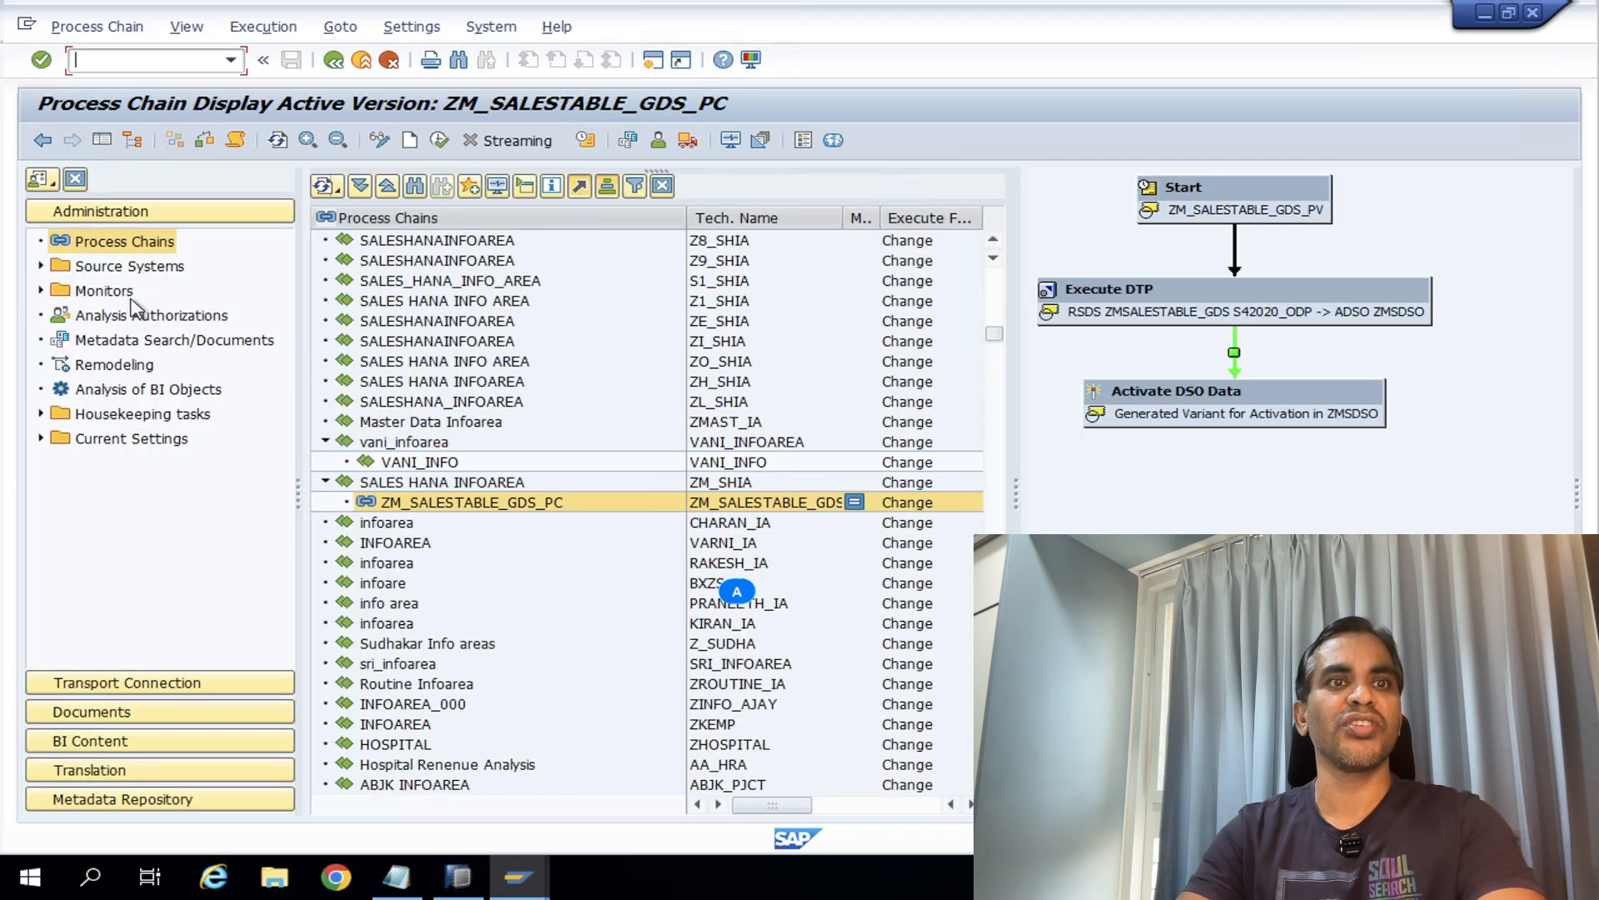
pyautogui.click(41, 291)
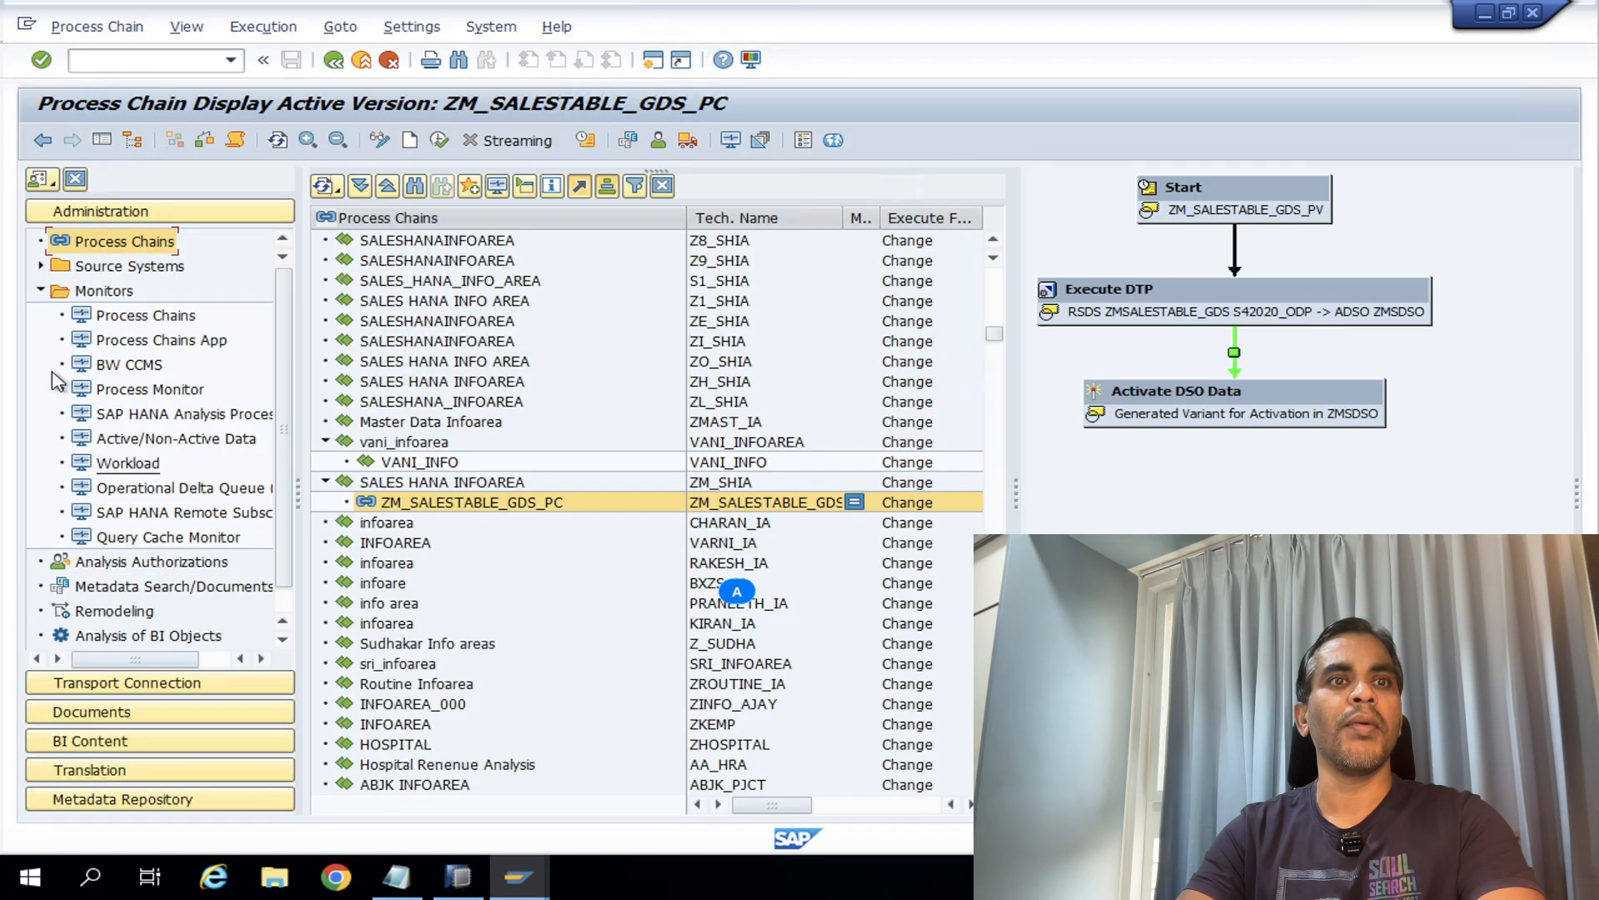
pyautogui.click(41, 291)
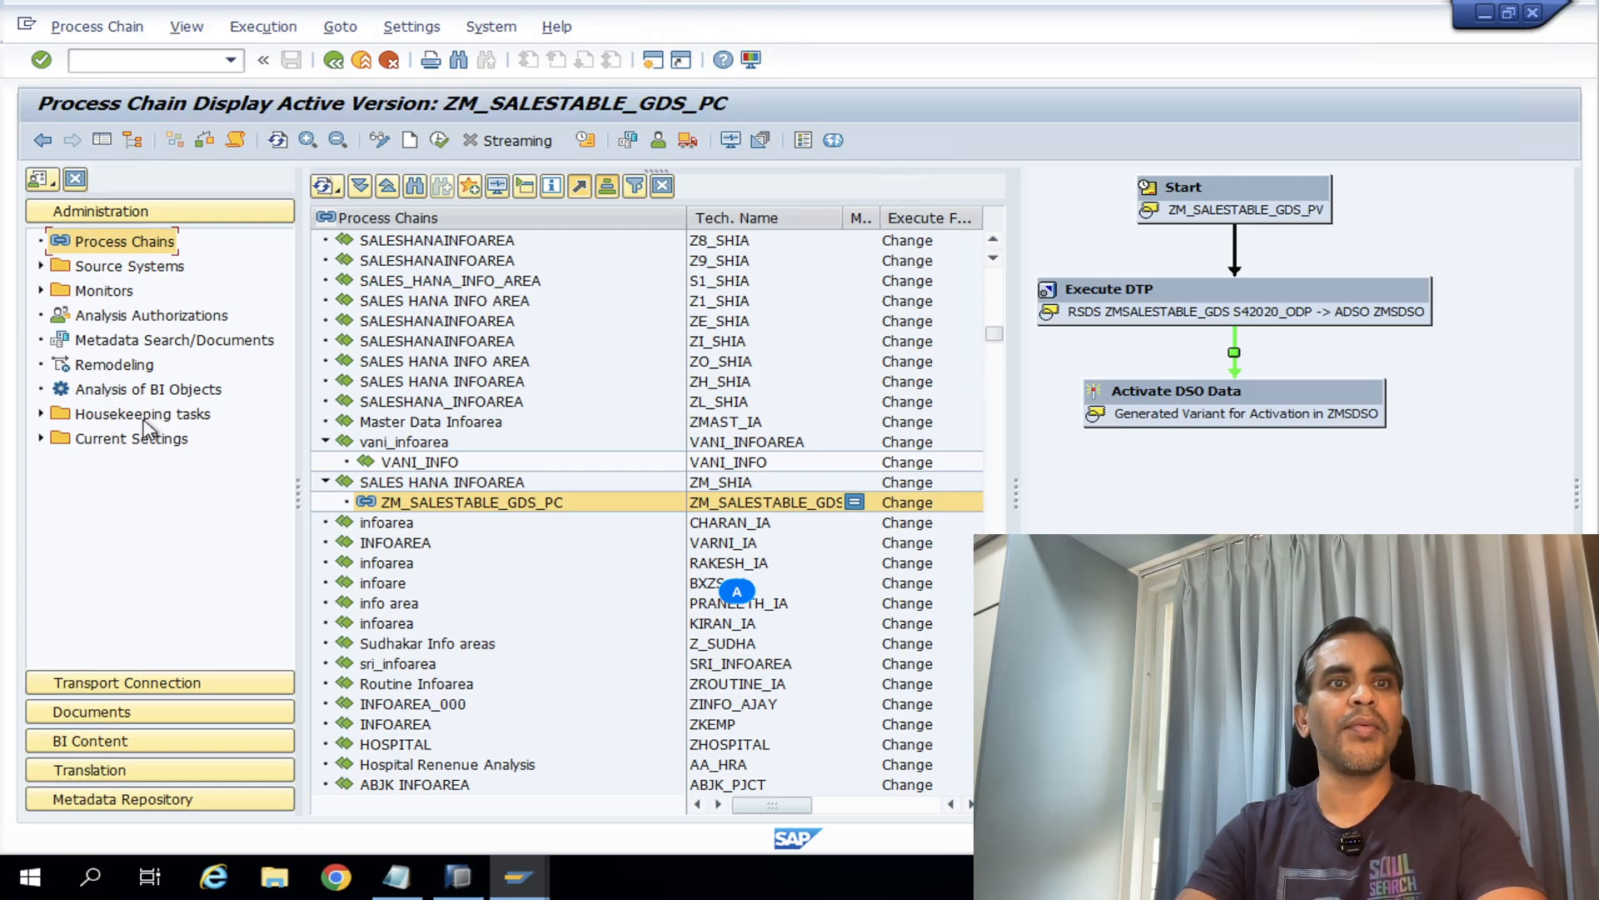
pyautogui.click(41, 439)
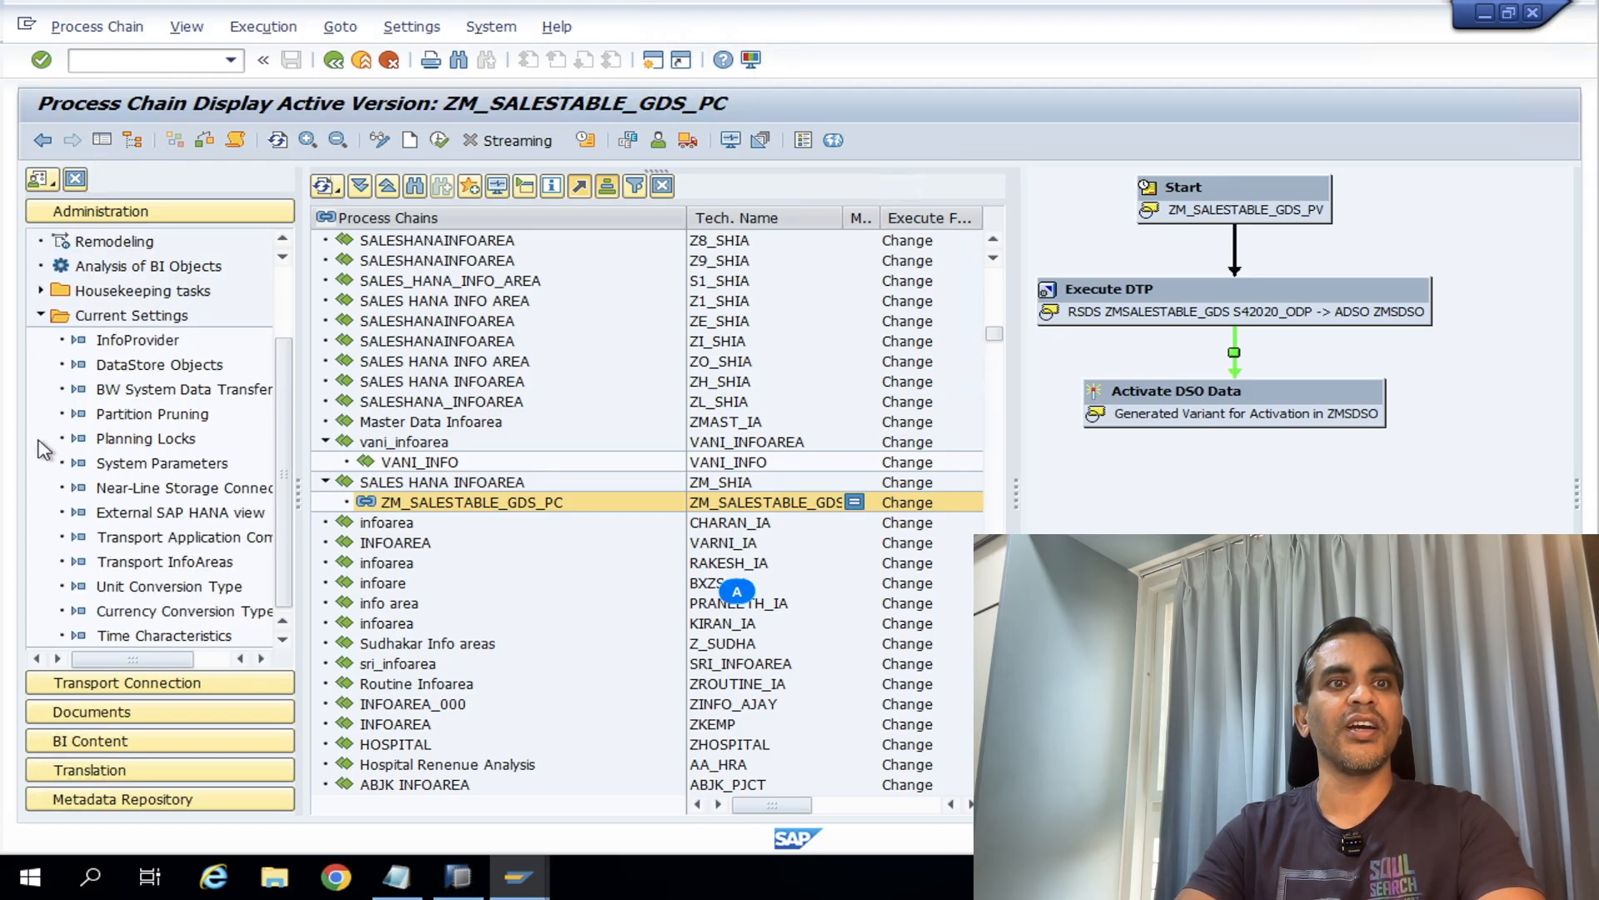
pyautogui.click(41, 315)
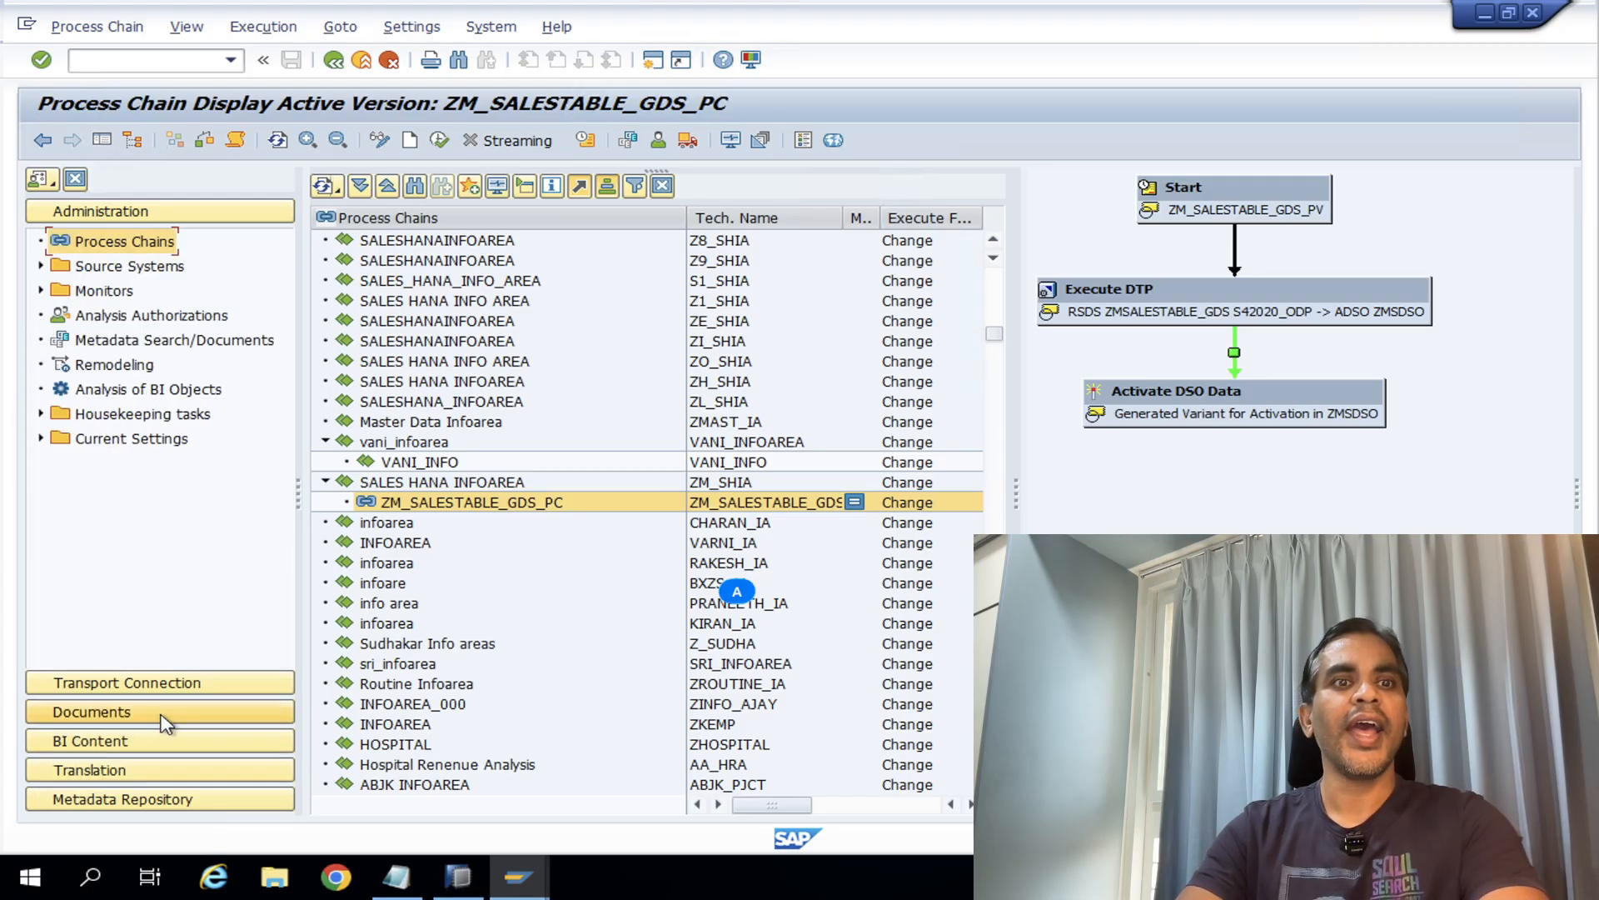
# - Open the Transport Connection area of the Data Warehousing Workbench and widen its navigation area to show the full entry names
pyautogui.click(155, 685)
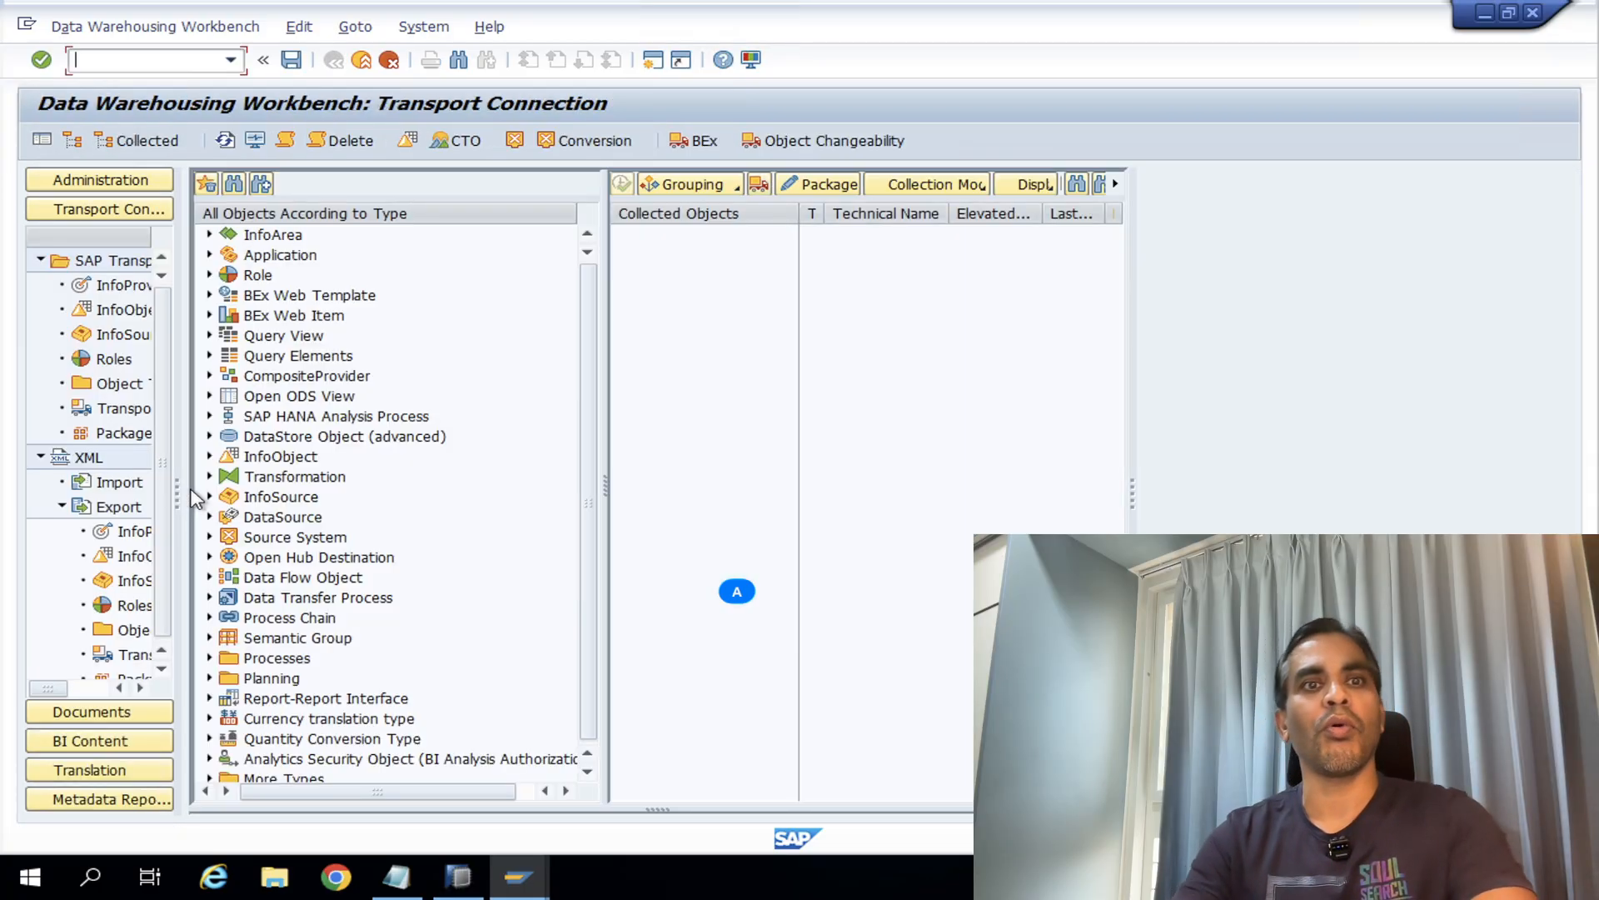
pyautogui.moveTo(177, 495); pyautogui.dragTo(337, 495)
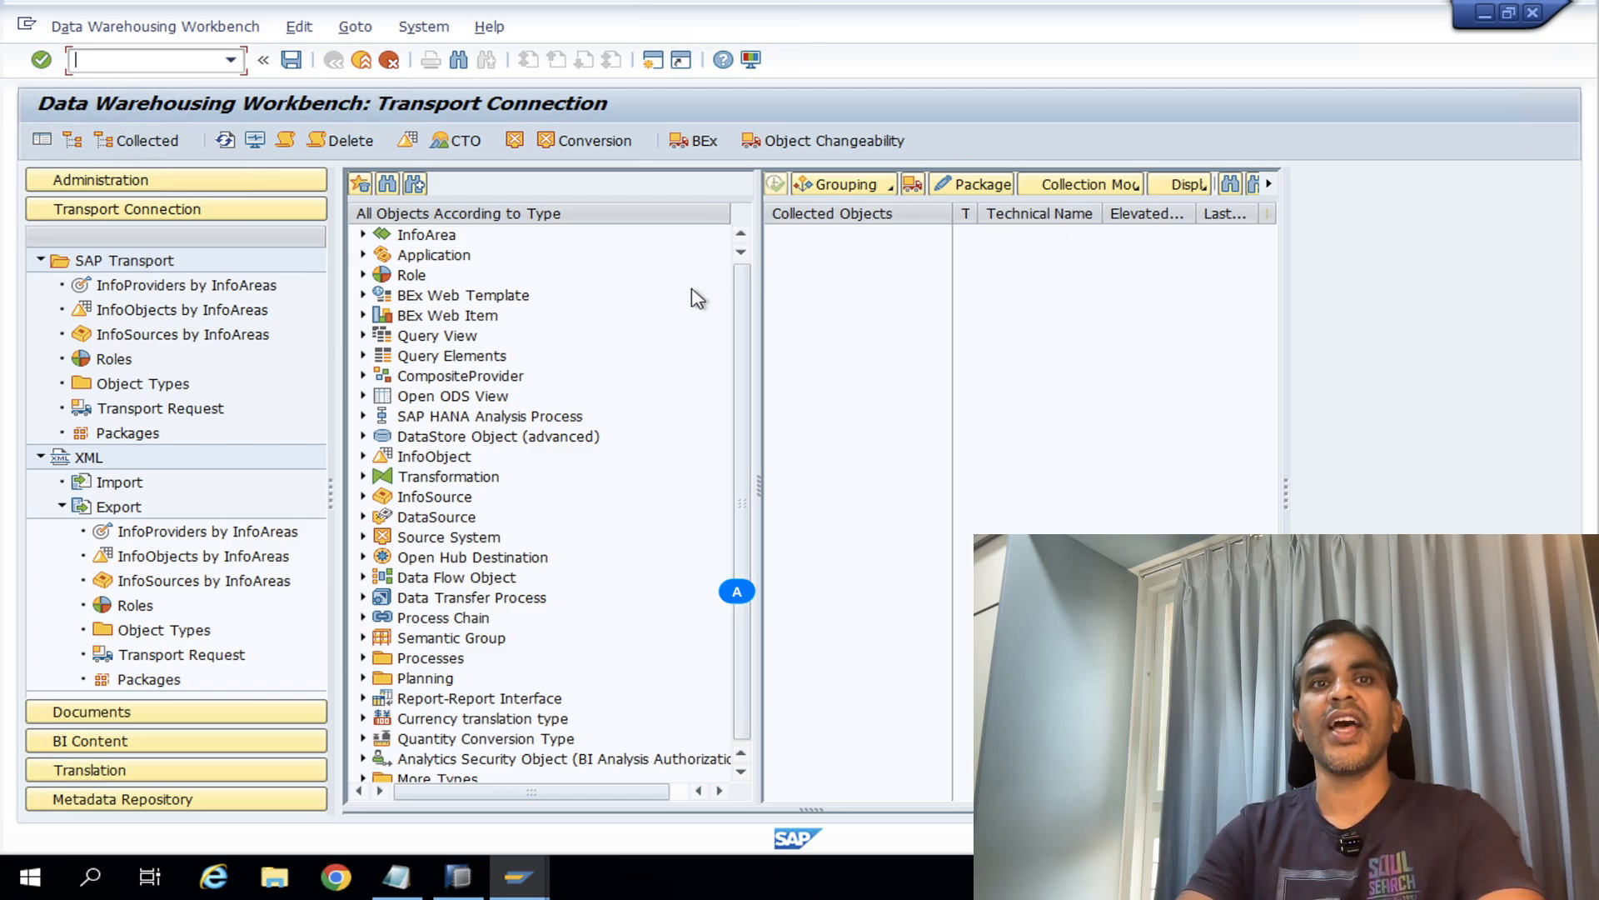
# - Minimize the SAP GUI window, bring up SAP HANA Studio for a last look, and minimize it too
pyautogui.click(1484, 14)
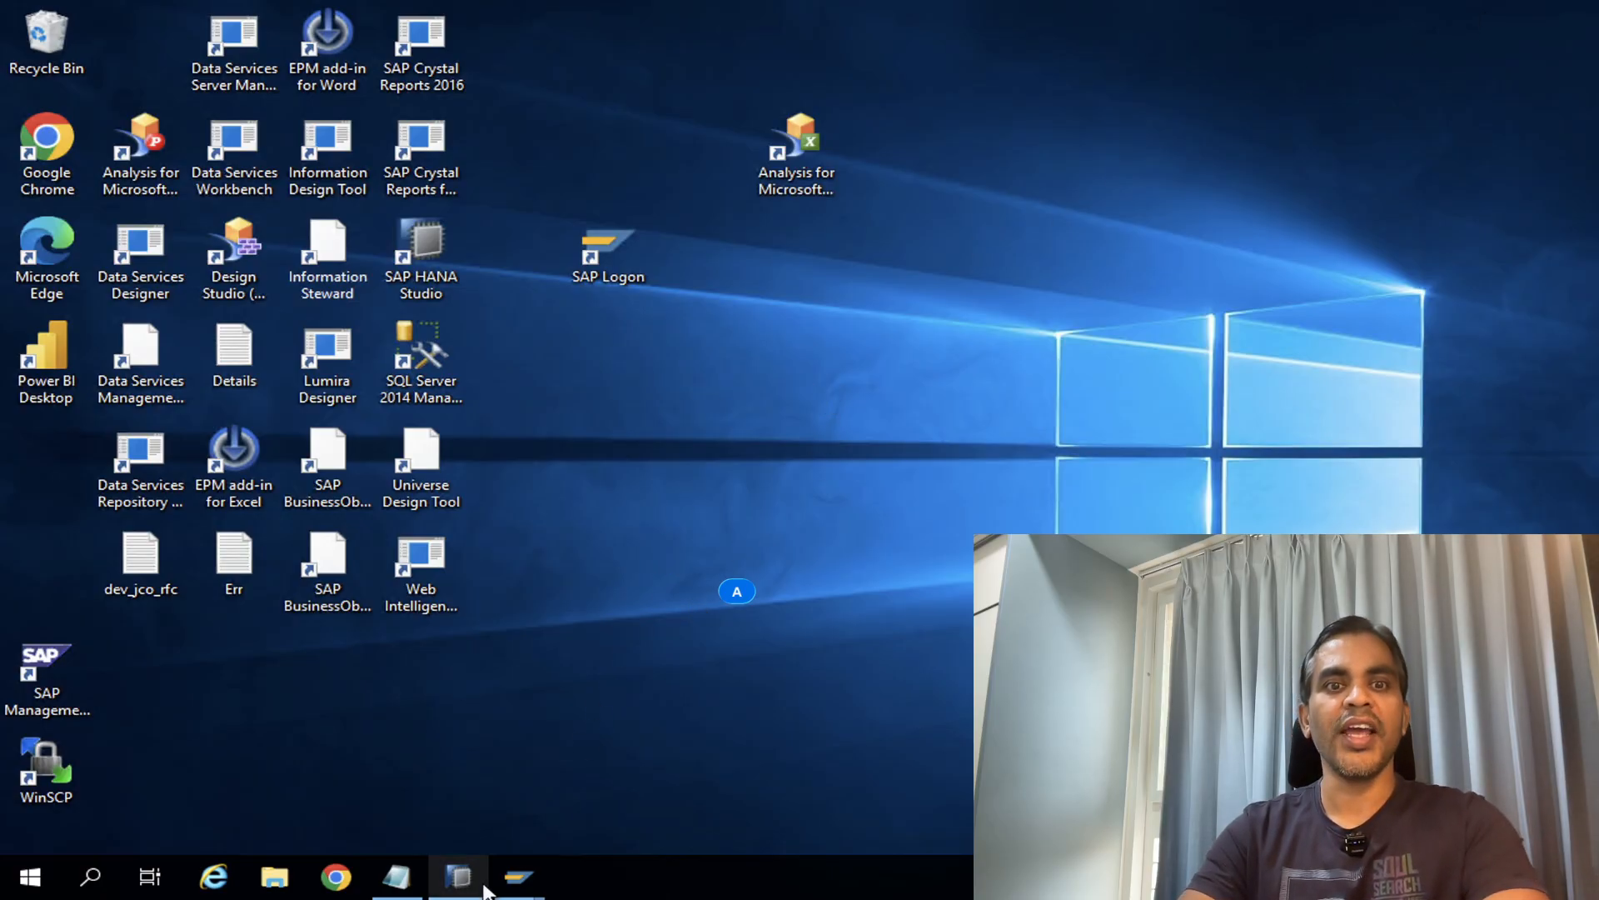
pyautogui.click(458, 876)
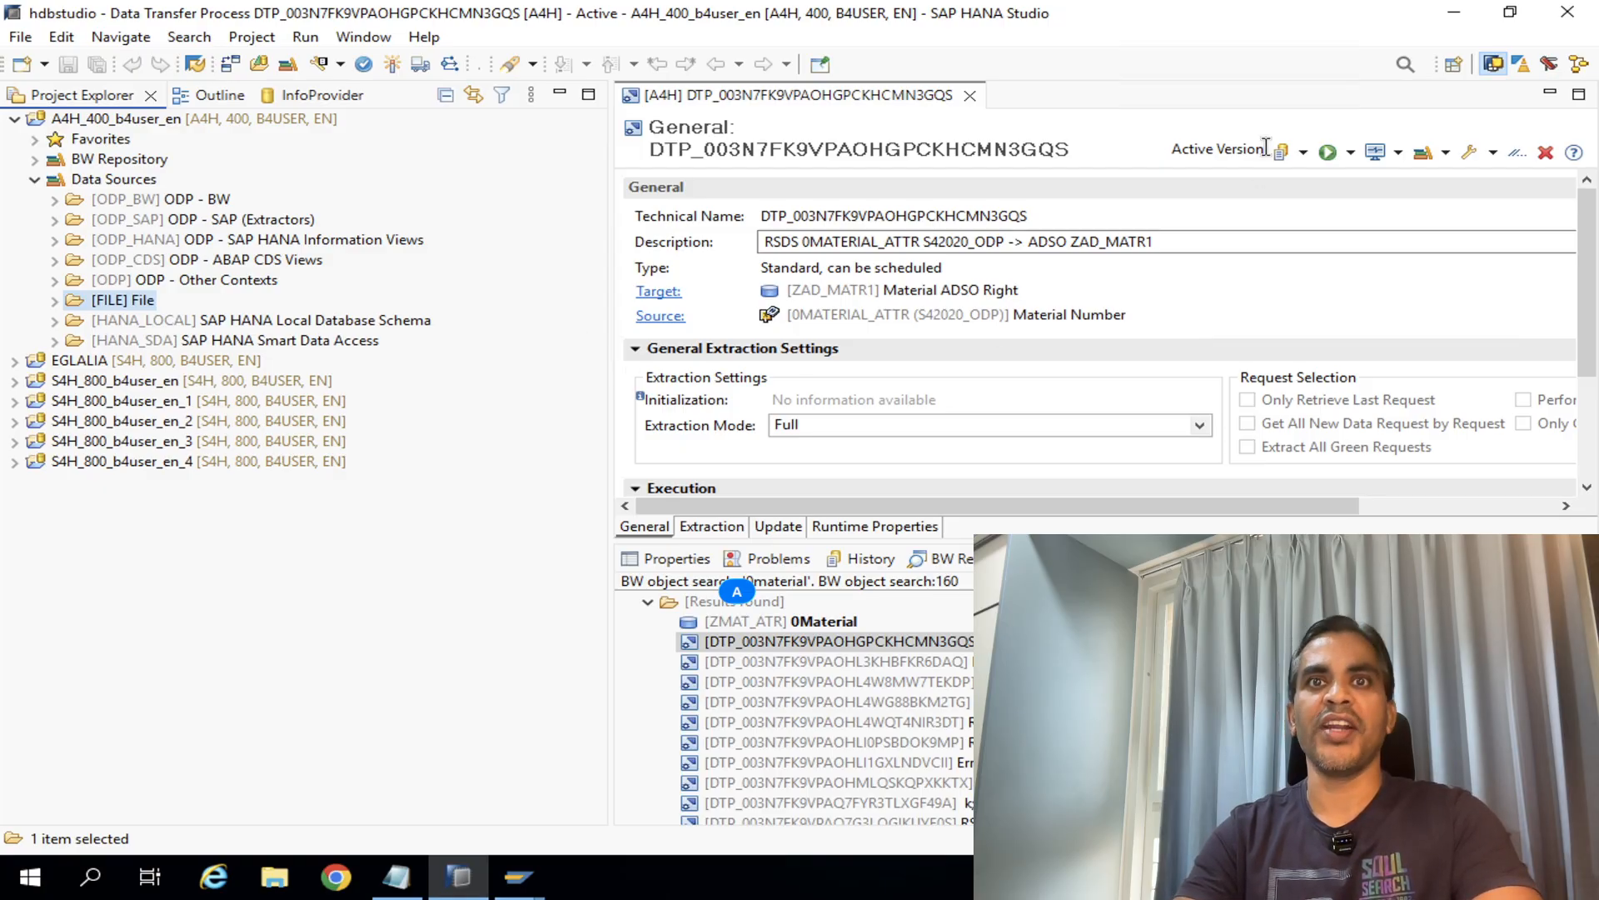
pyautogui.click(1454, 12)
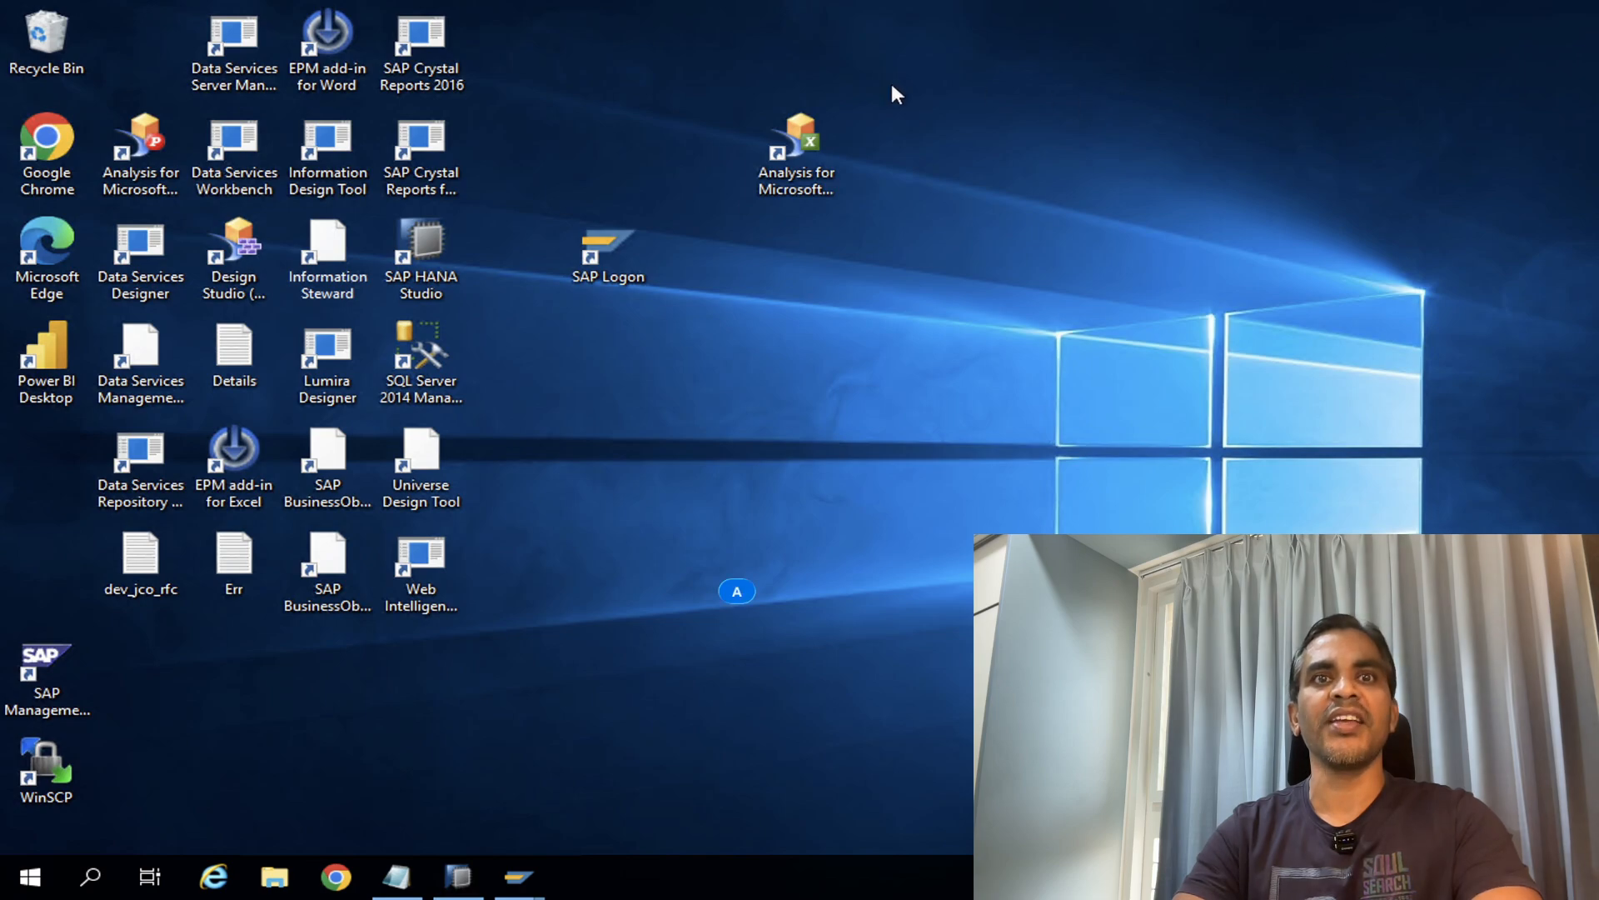
pyautogui.click(1131, 4)
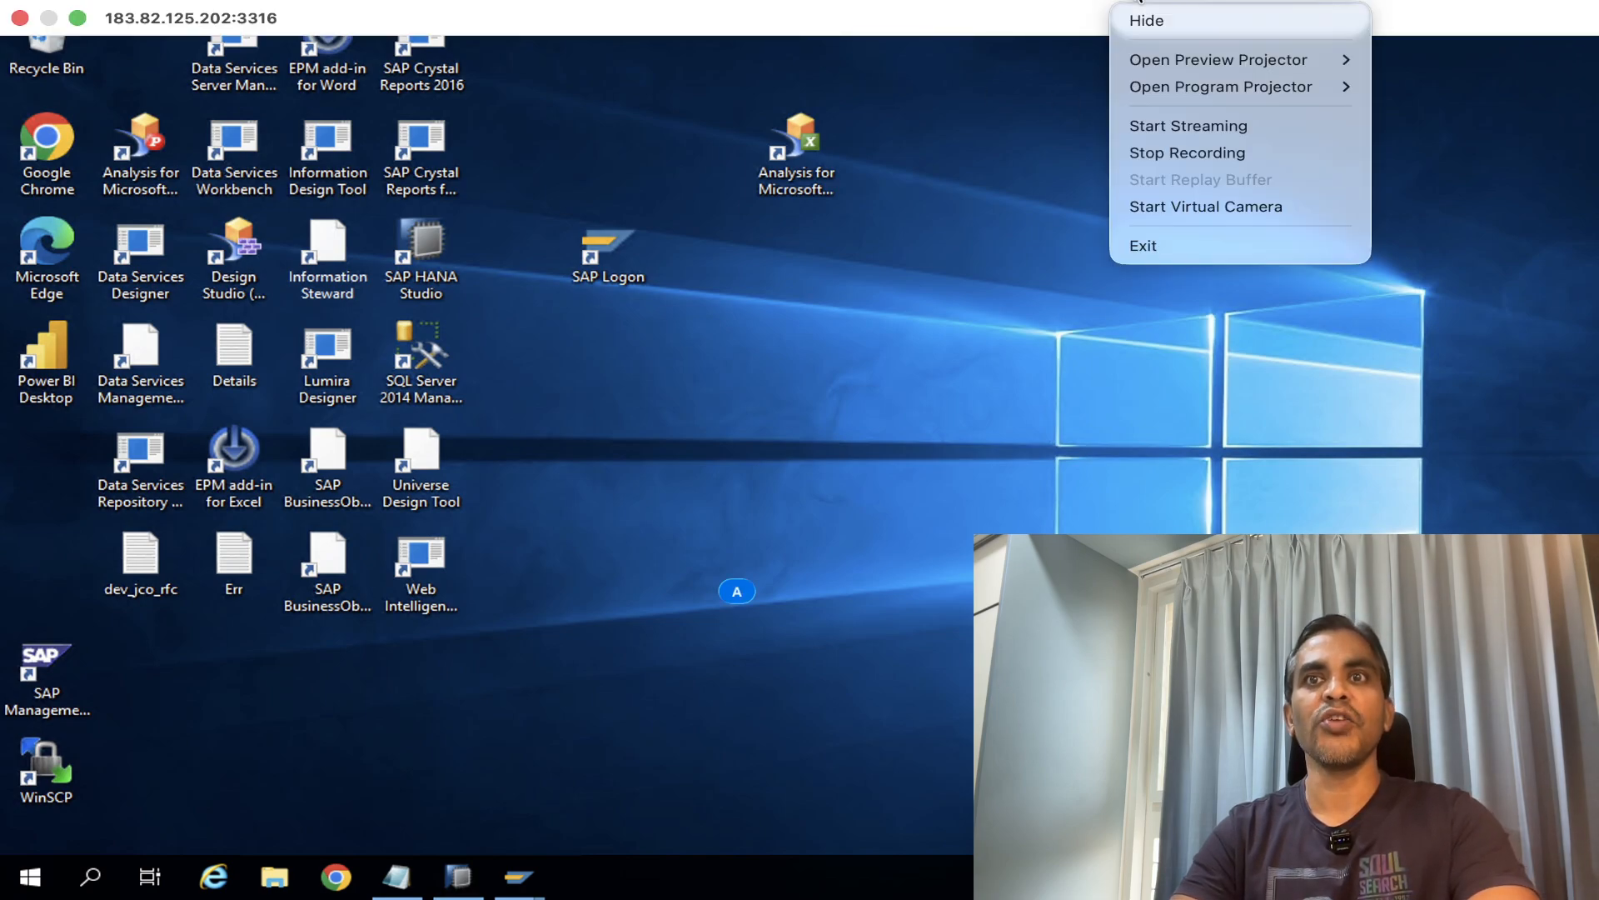